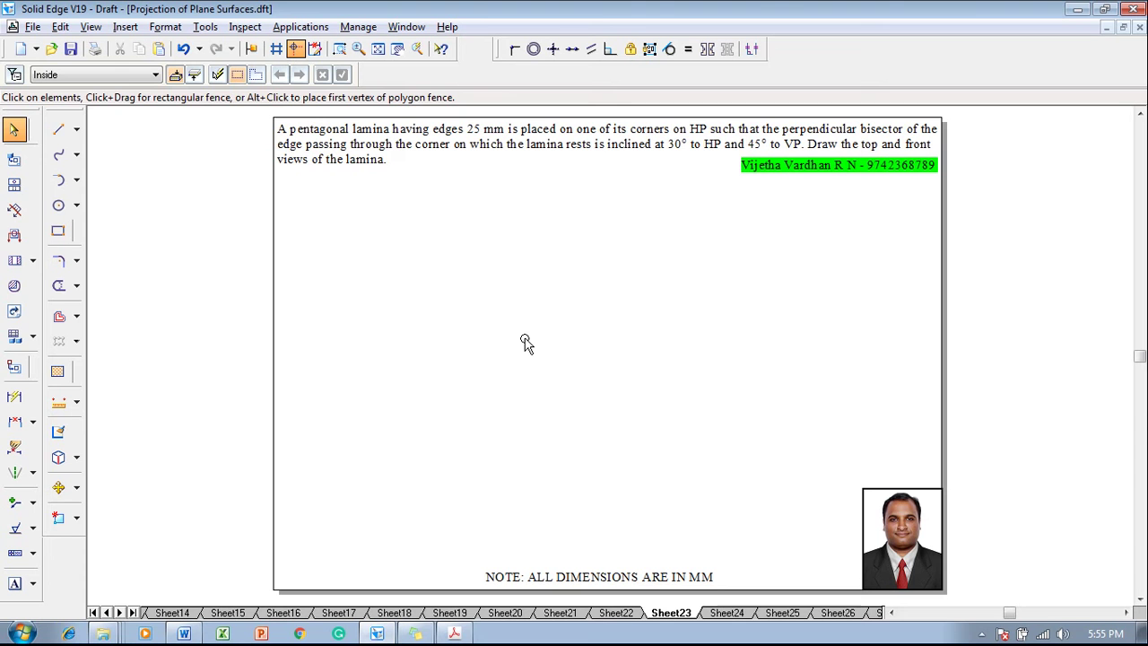
Draw a horizontal reference line across the middle of the sheet with a line width of 0.13 mm.
click(64, 132)
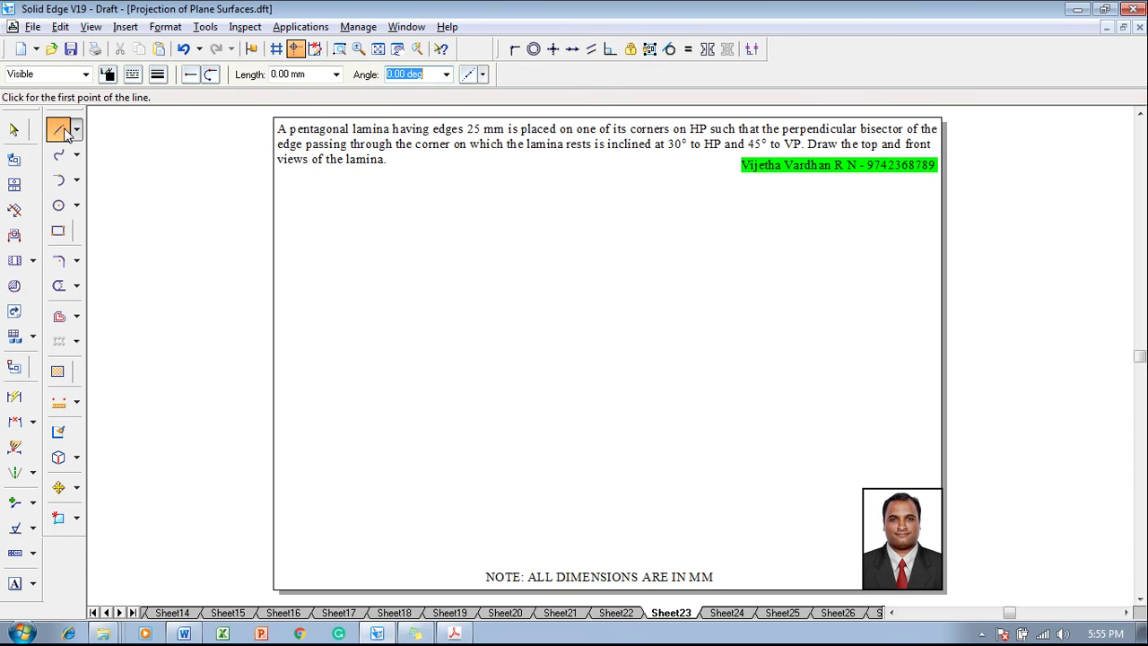
click(159, 76)
click(167, 95)
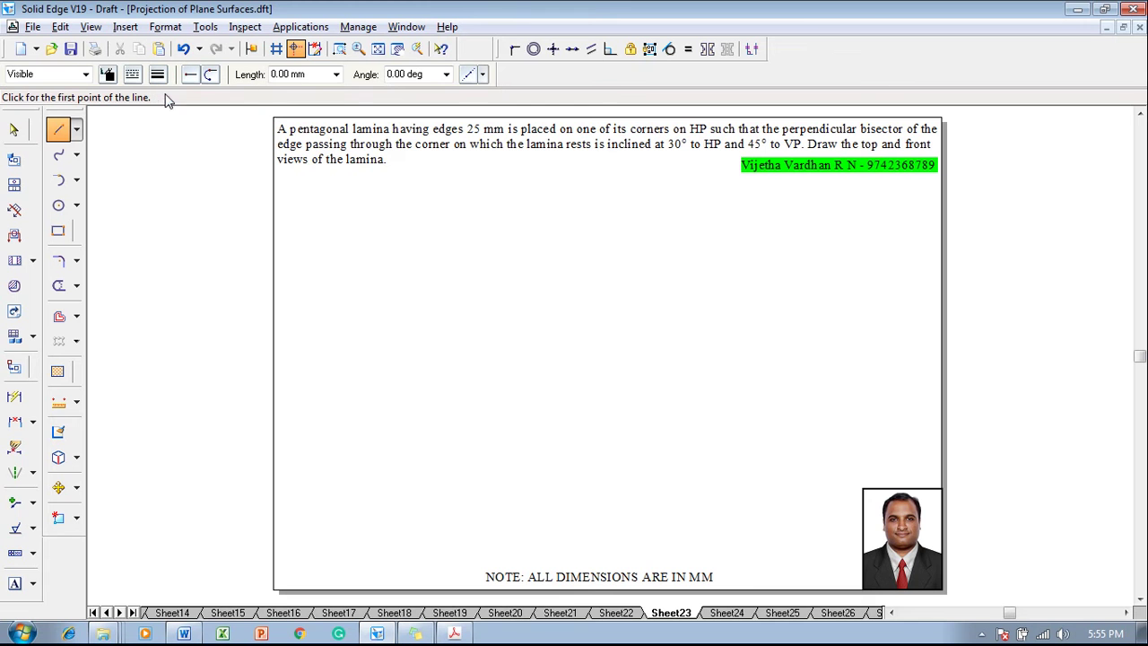
click(314, 339)
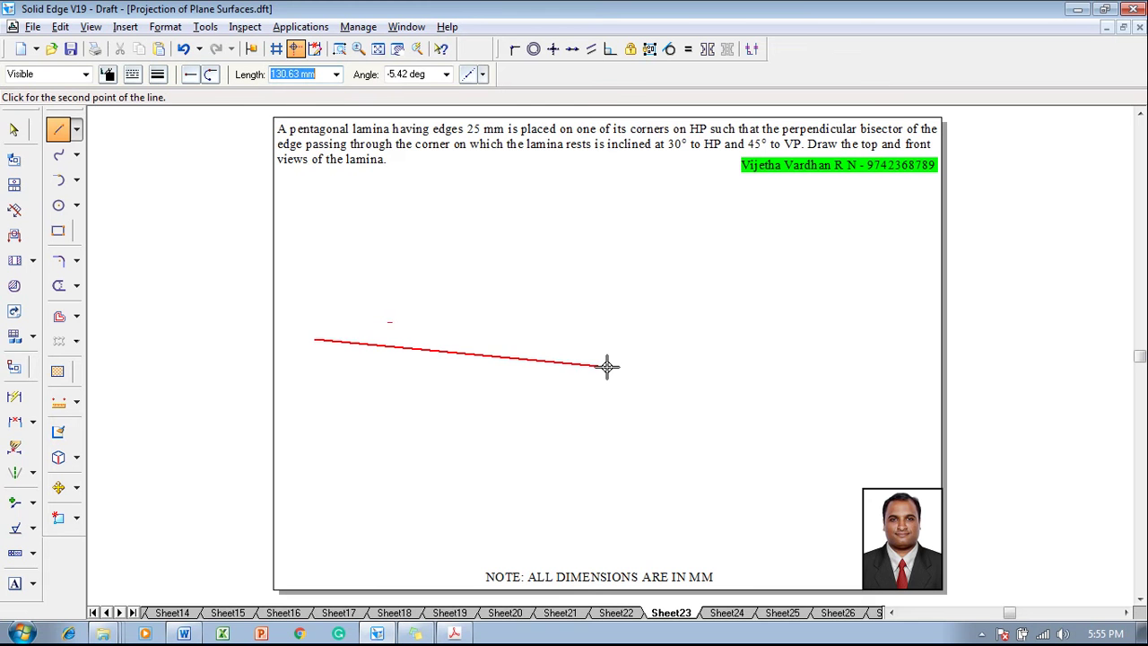
click(895, 339)
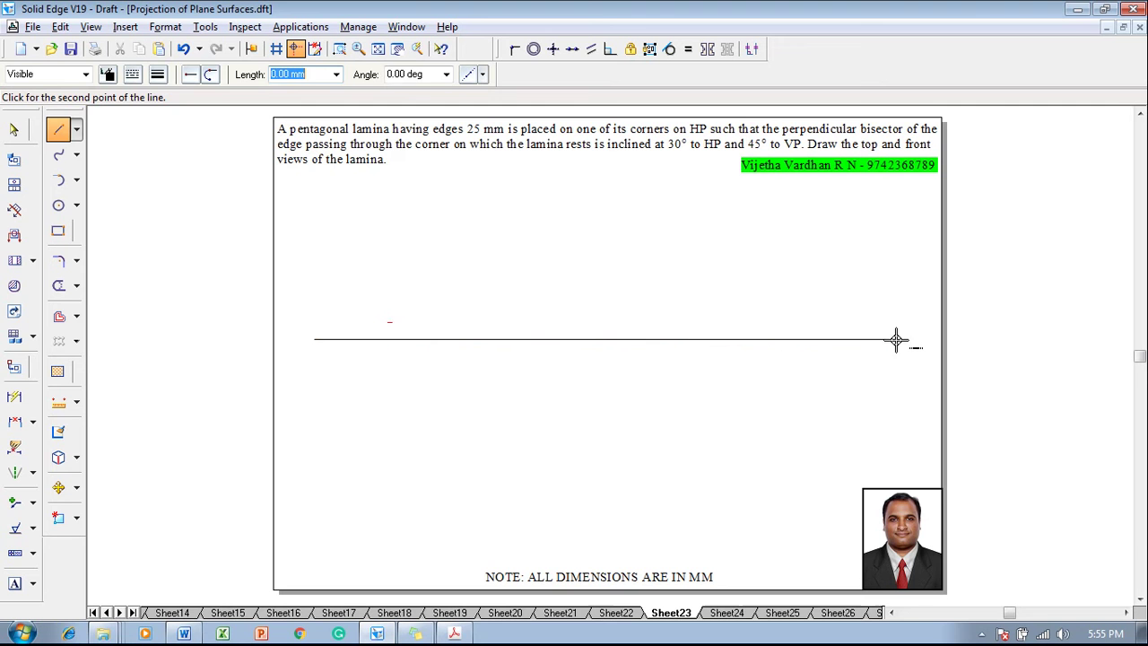
Label the reference line's ends X and Y, and add VP above and HP below the line near X.
click(15, 583)
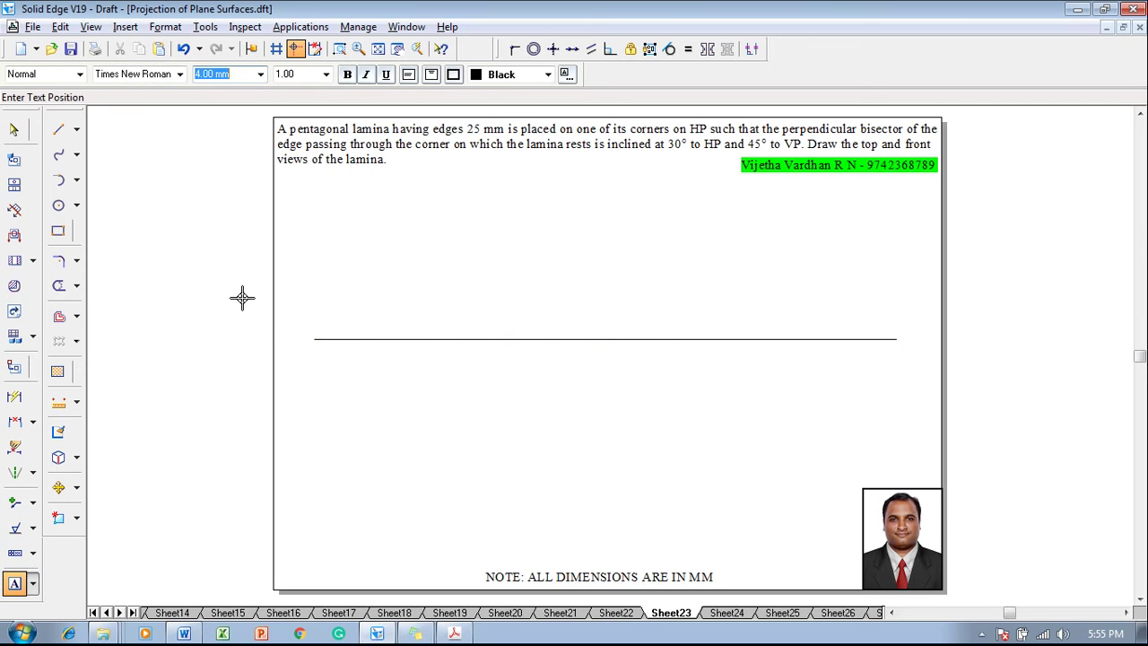
click(299, 333)
text(X)
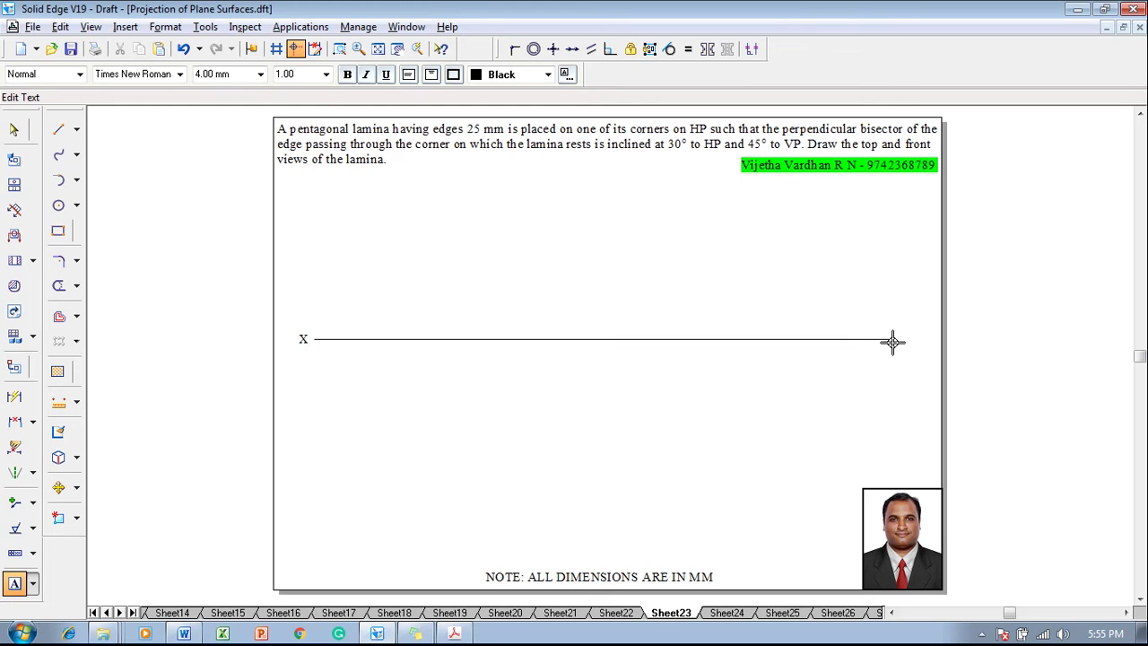
click(900, 333)
text(Y)
click(315, 324)
click(315, 325)
text(VP HP)
key(Escape)
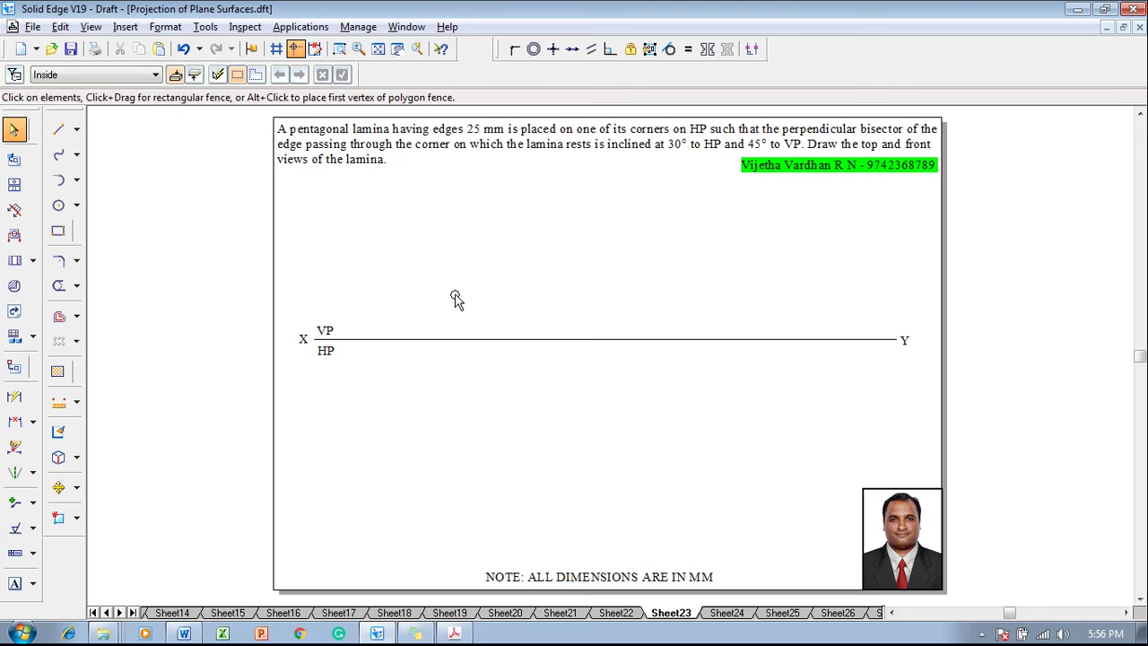
Run the nSidePolygon macro from the bin folder.
click(311, 29)
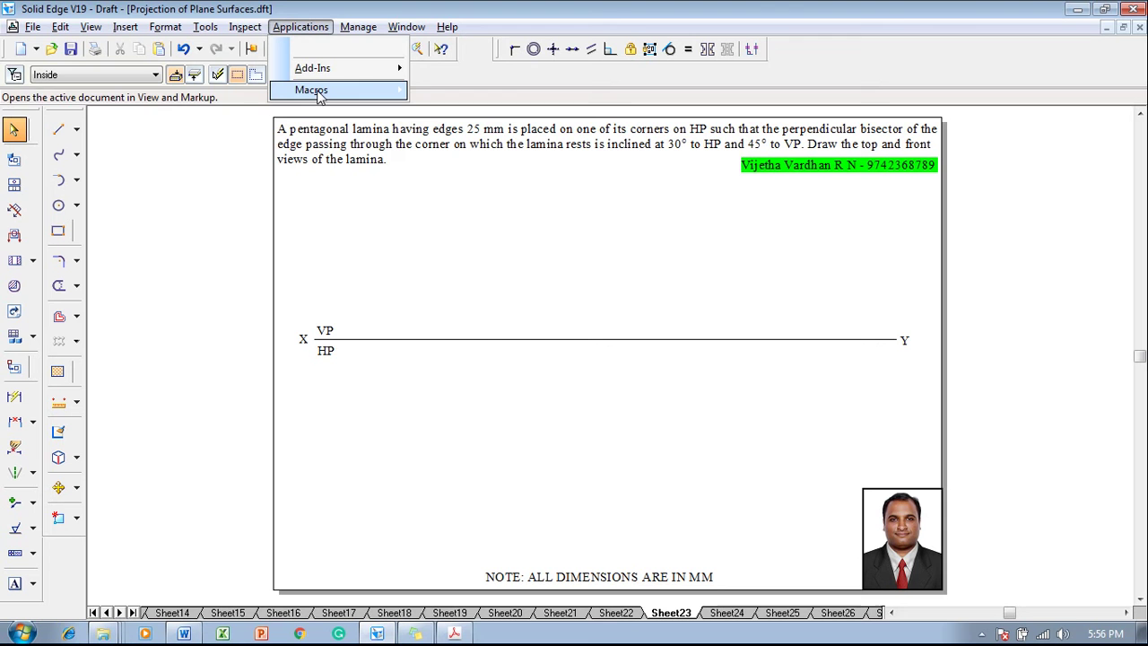
mouse_move(341, 94)
click(452, 90)
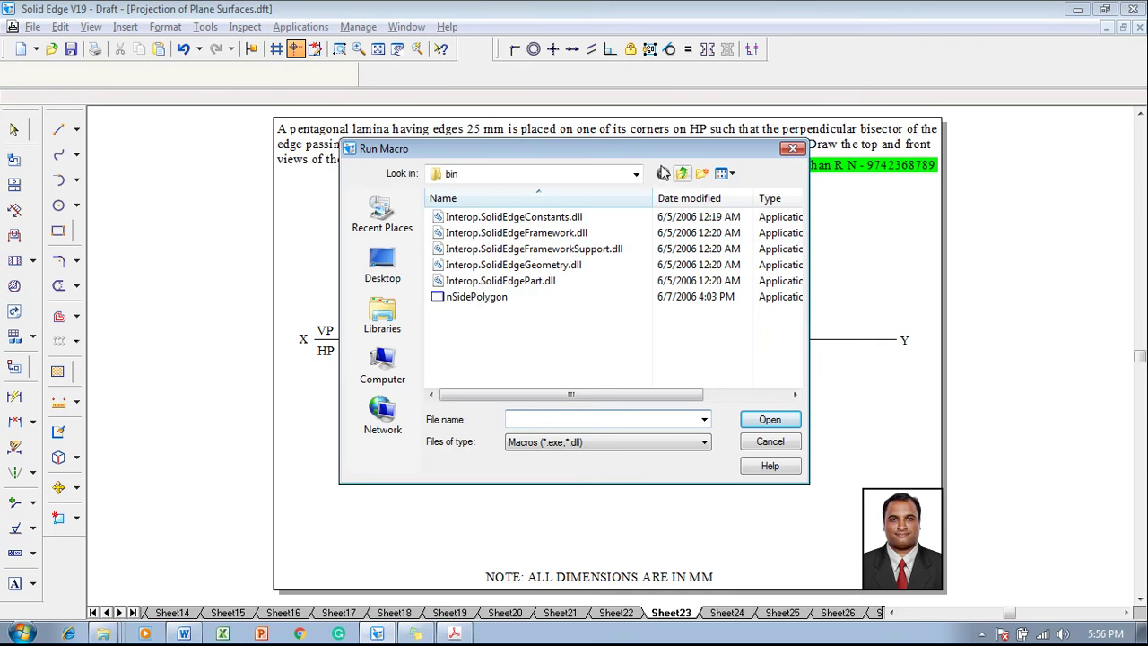
click(636, 175)
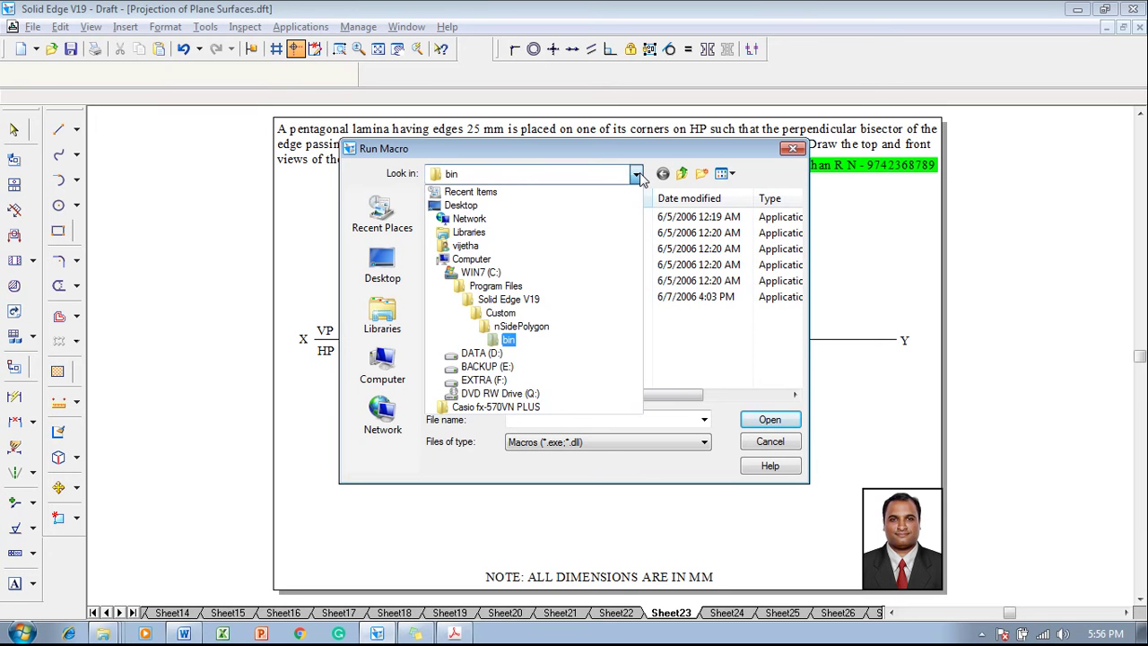
click(520, 340)
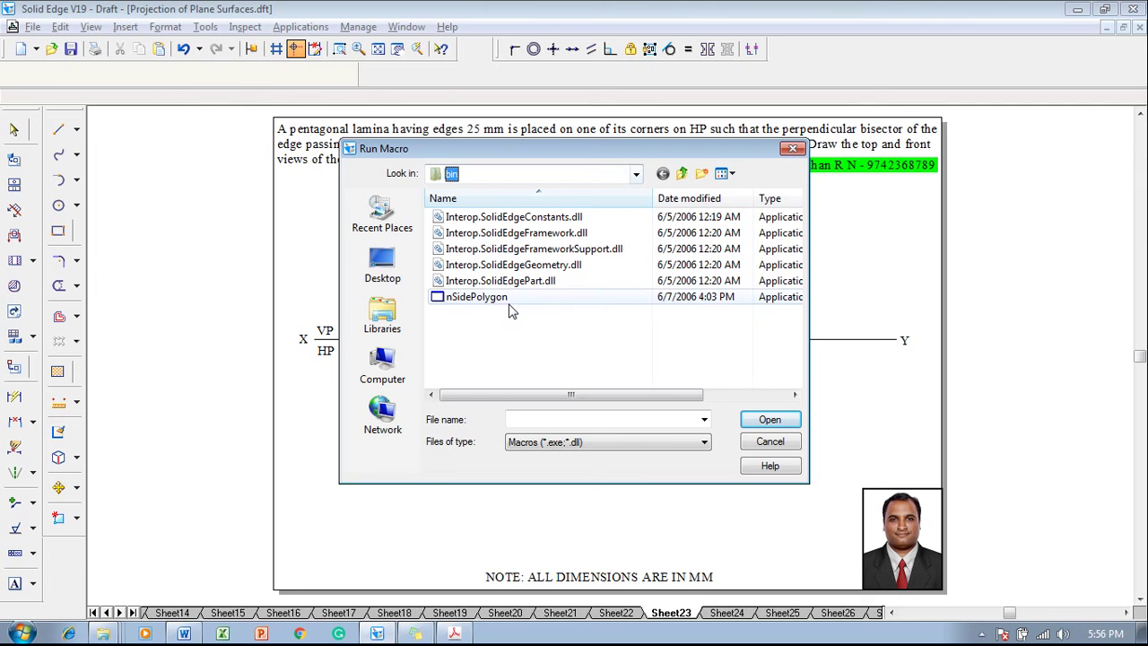
click(508, 301)
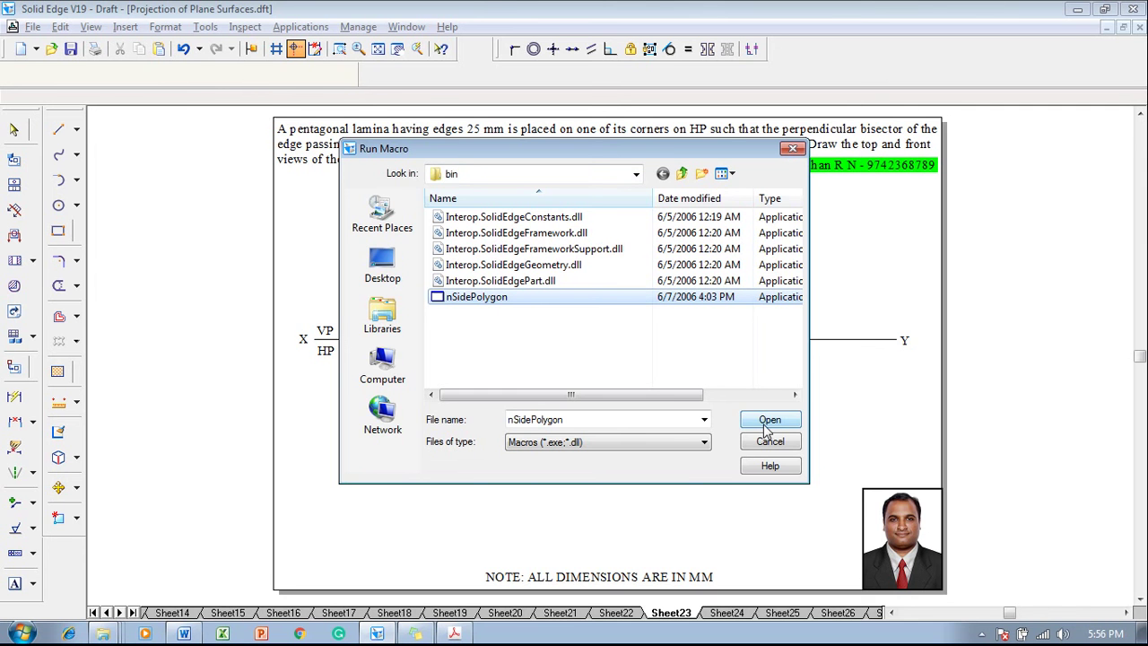
click(765, 423)
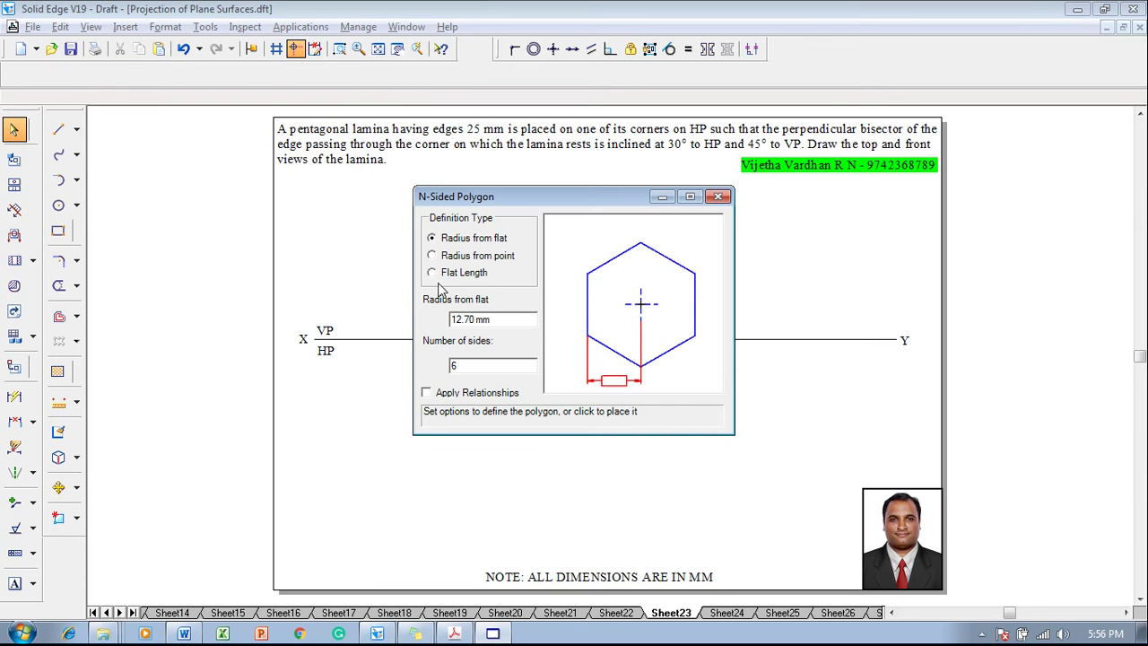
Define a 5-sided polygon by a flat length of 25 mm and place it below the XY line near its X end.
click(433, 274)
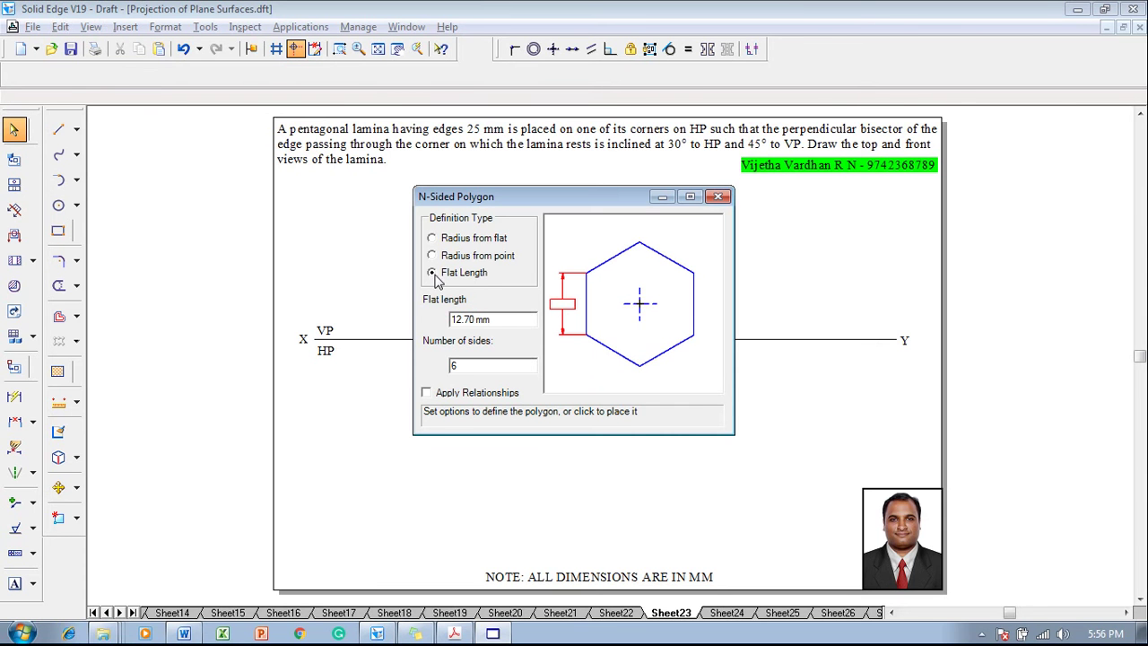
double_click(473, 320)
text(2)
drag(457, 365, 437, 376)
text(5)
click(401, 447)
click(401, 447)
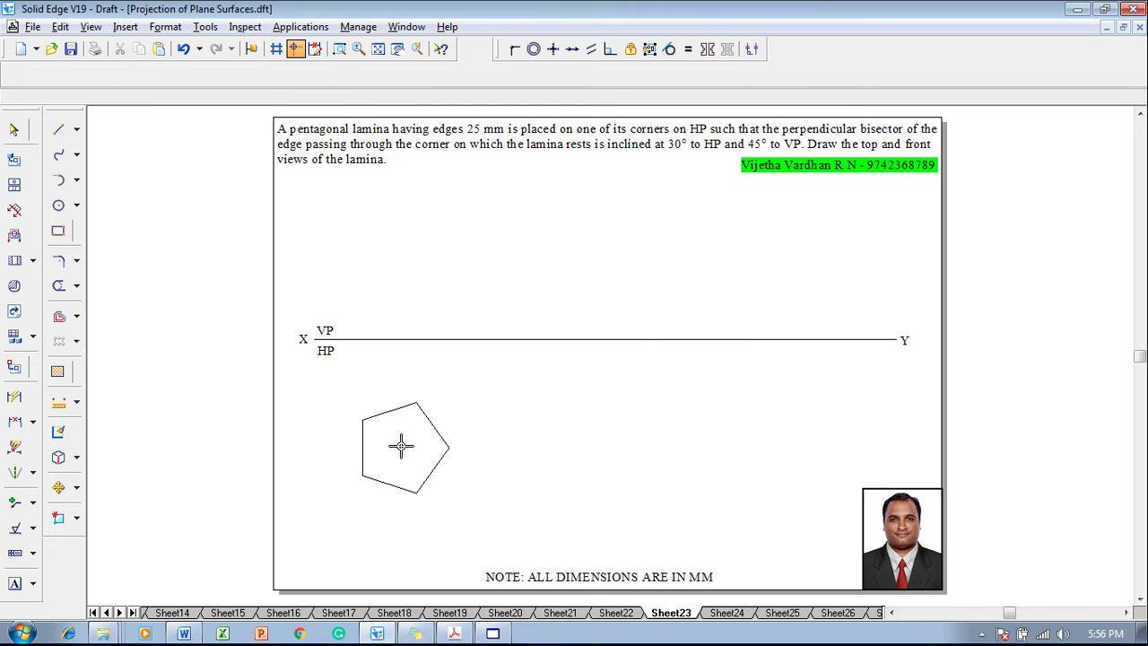
key(Escape)
Set the line width of all the pentagon's edges to 0.50 mm.
drag(353, 399, 494, 533)
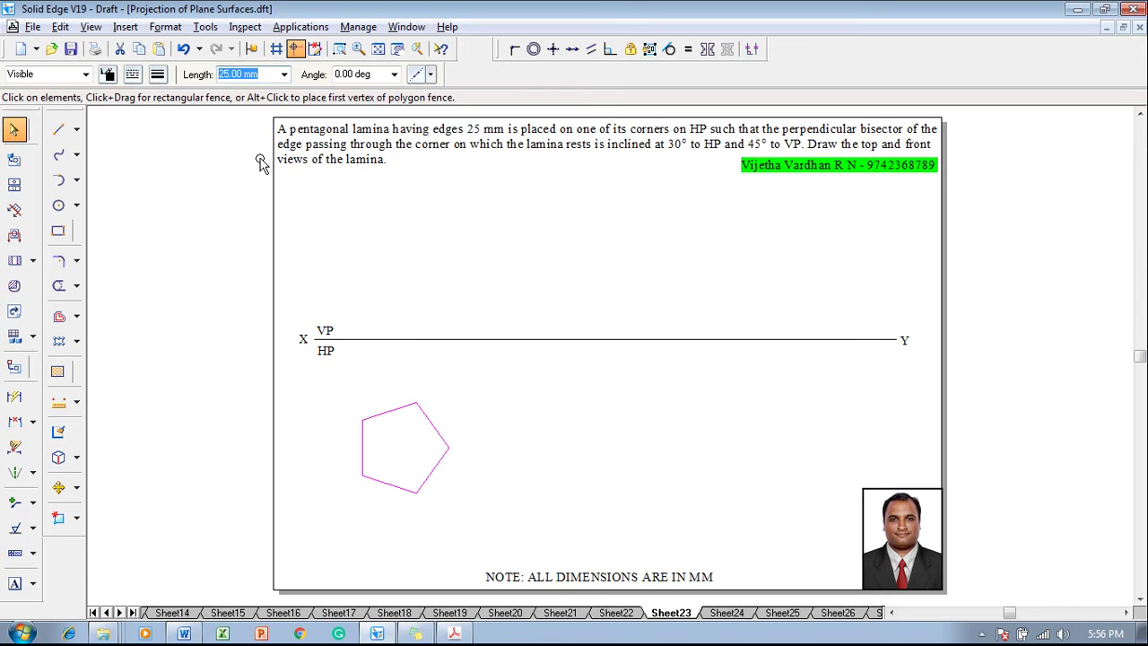
click(158, 75)
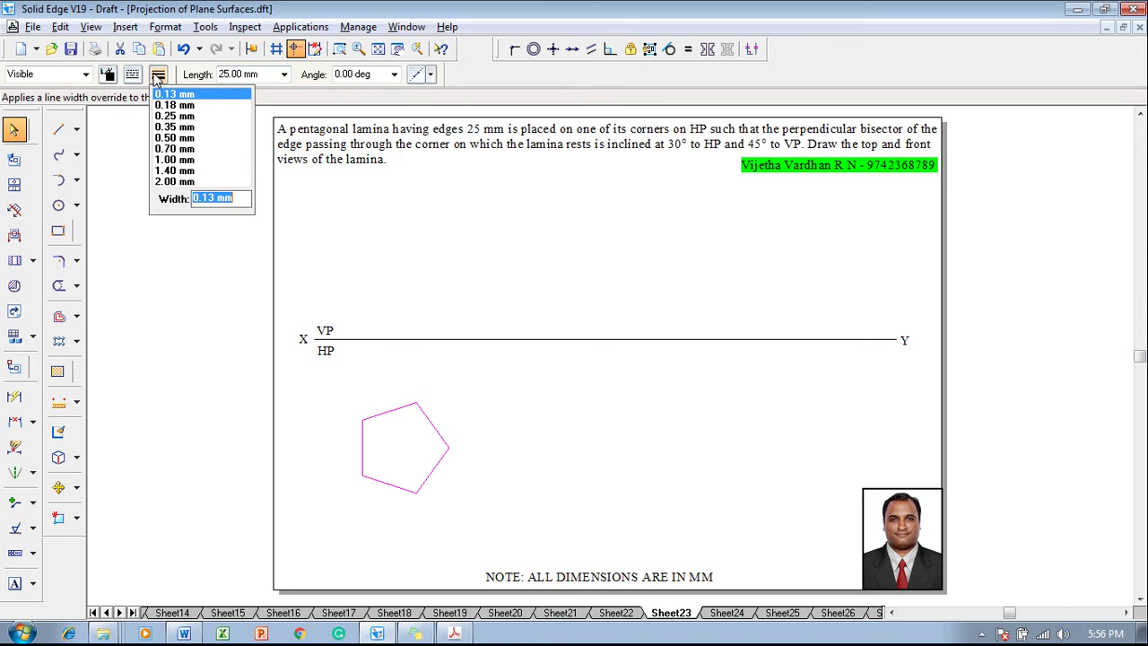
click(179, 138)
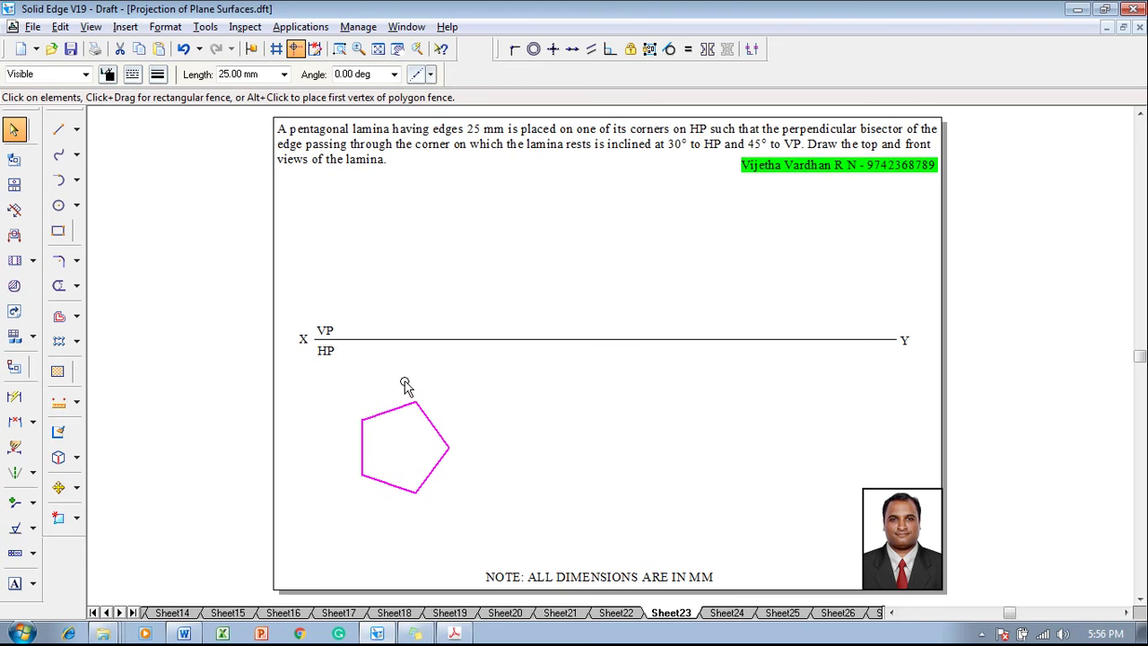
Rotate the pentagon about its right corner until the adjacent lower edge is vertical, and move it up closer to the XY line.
click(77, 487)
click(123, 506)
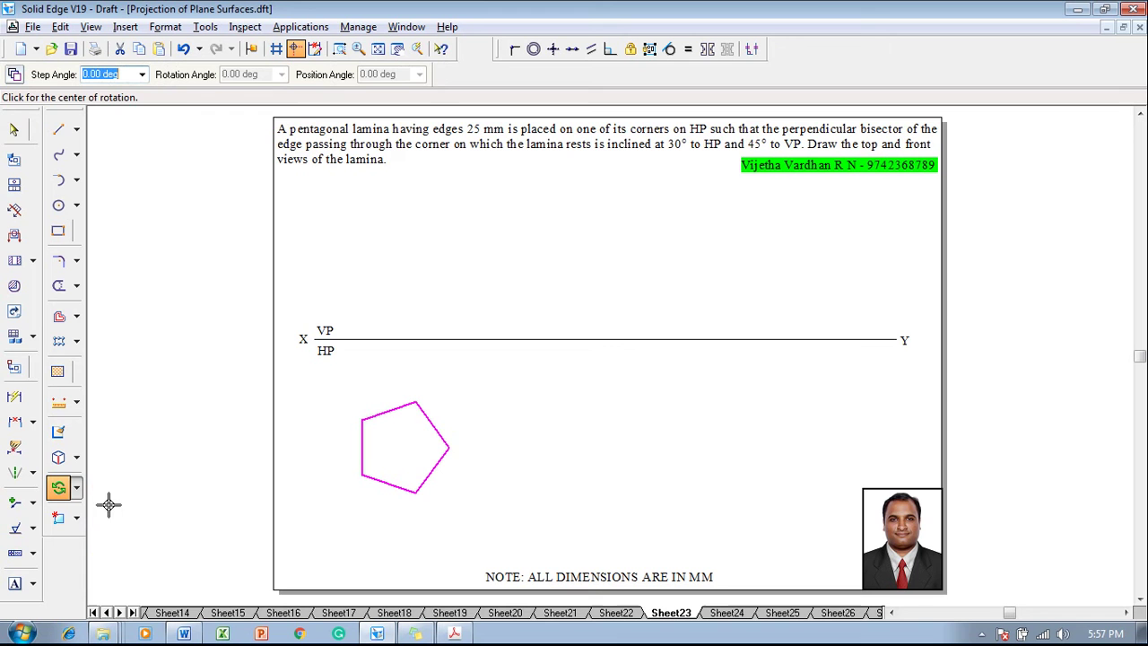
click(449, 447)
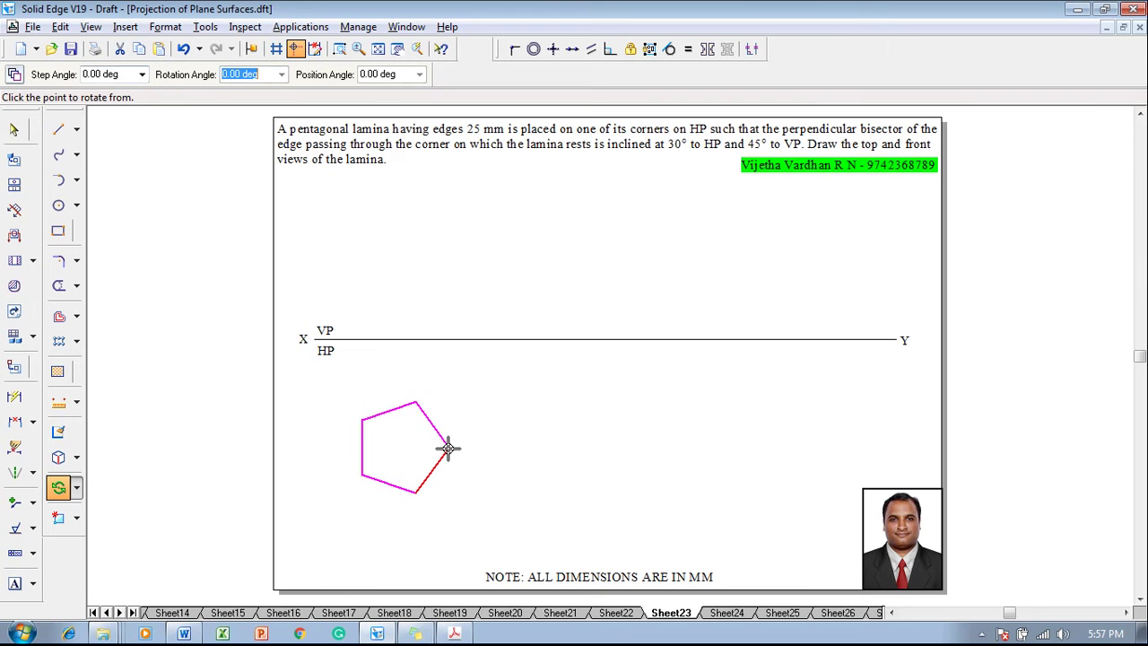
click(418, 492)
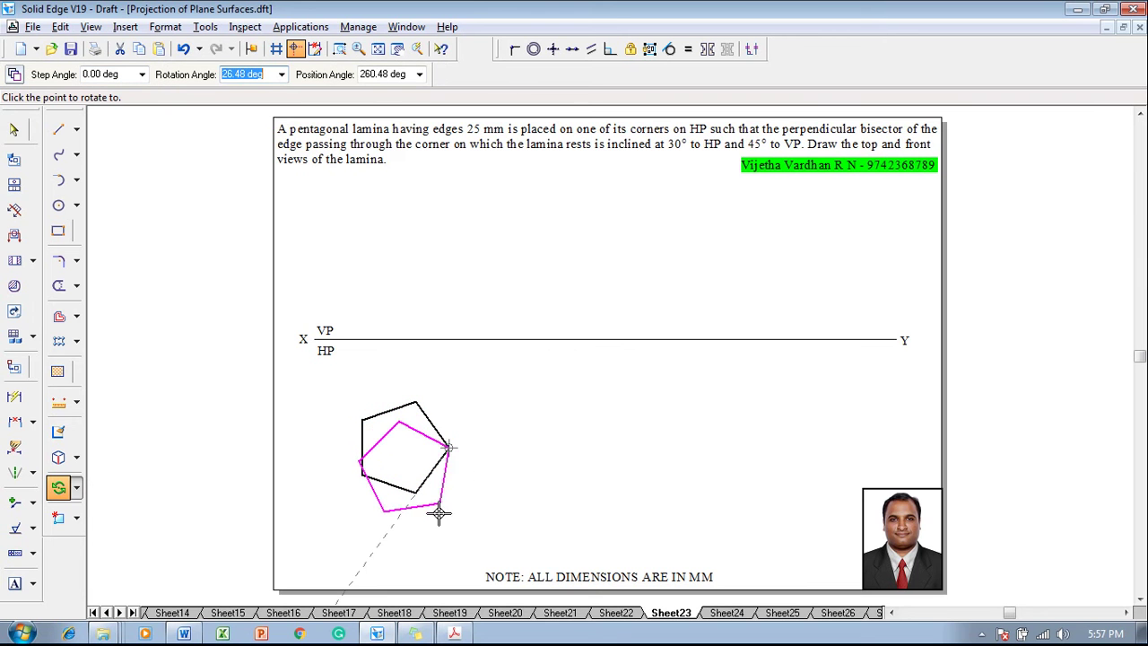
click(448, 524)
drag(448, 506, 449, 450)
click(530, 399)
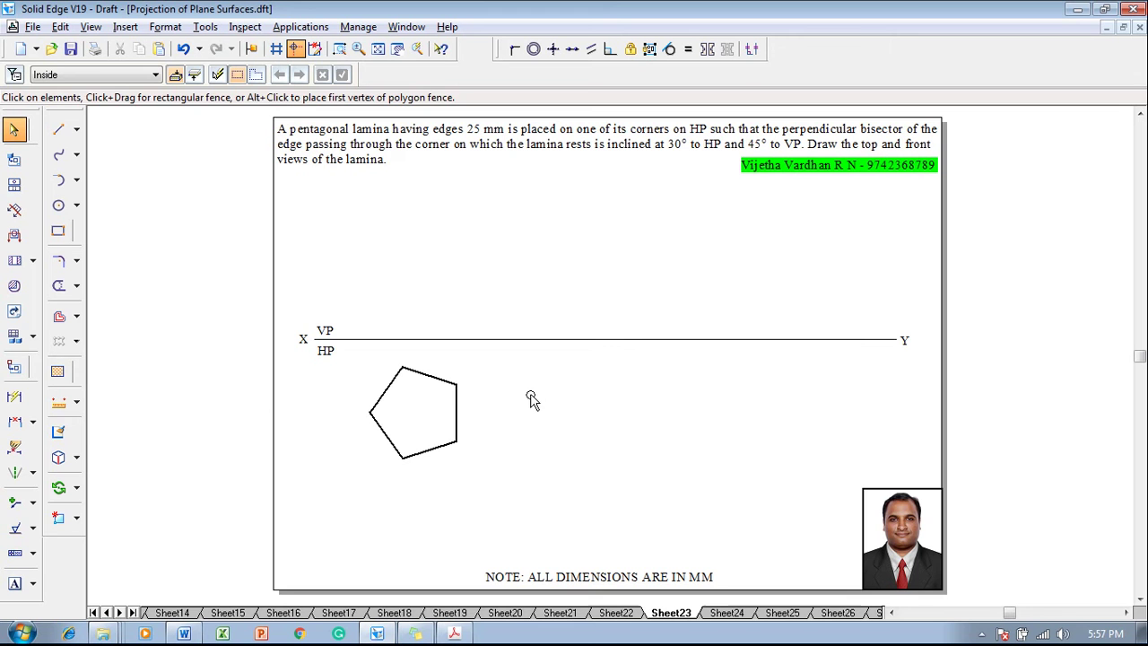
Dimension the pentagon's lower-left edge, placing the dimension outside the shape.
click(15, 397)
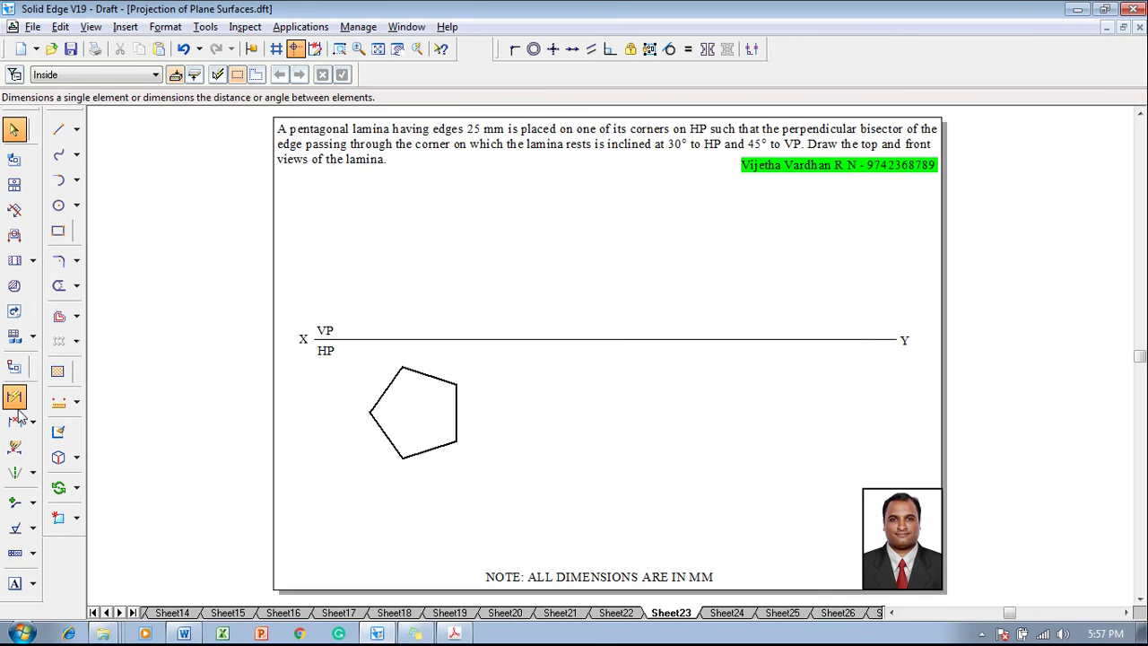
click(377, 431)
click(366, 442)
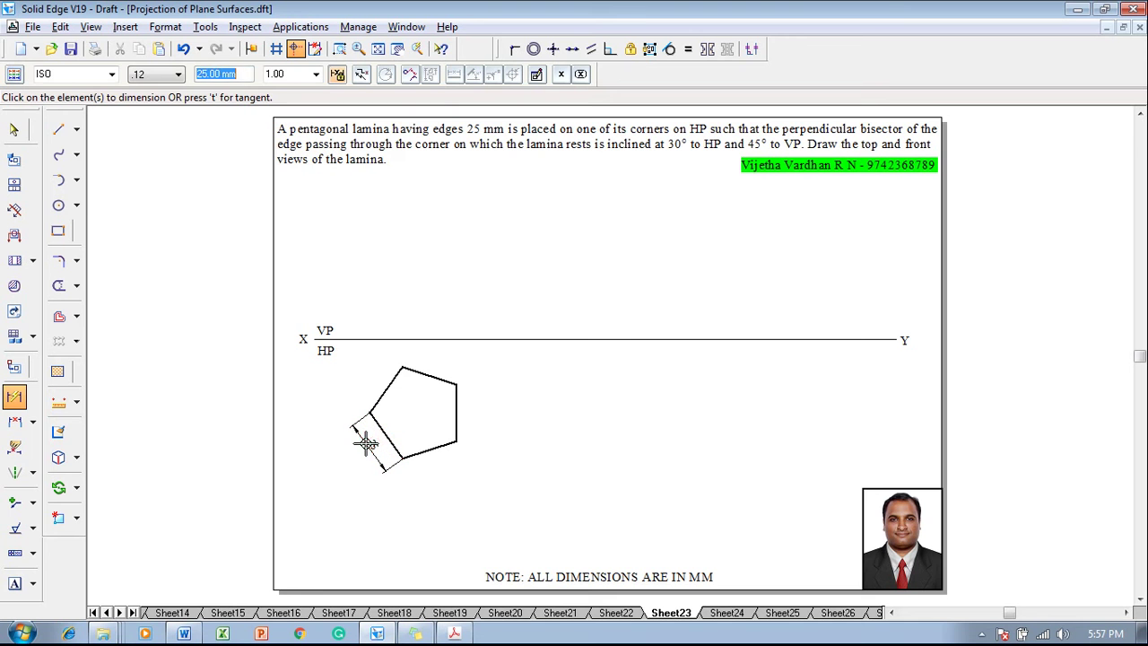
click(415, 484)
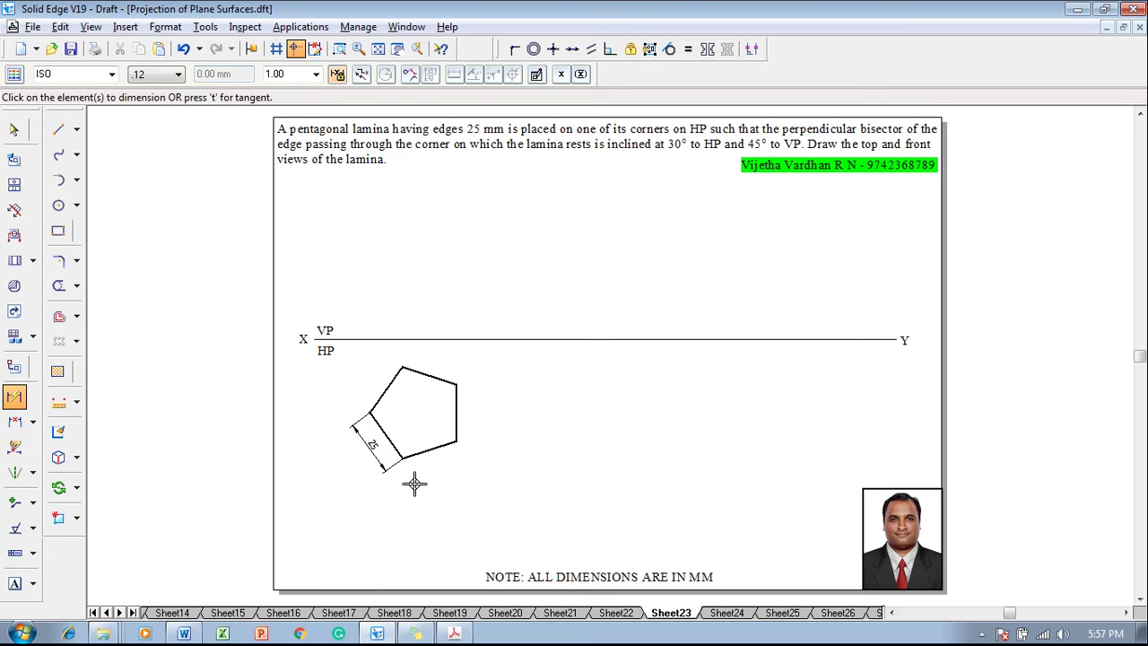
Draw 0.13 mm wide vertical projectors from the pentagon's left corner, bottom corner and right edge up to the XY line.
click(58, 131)
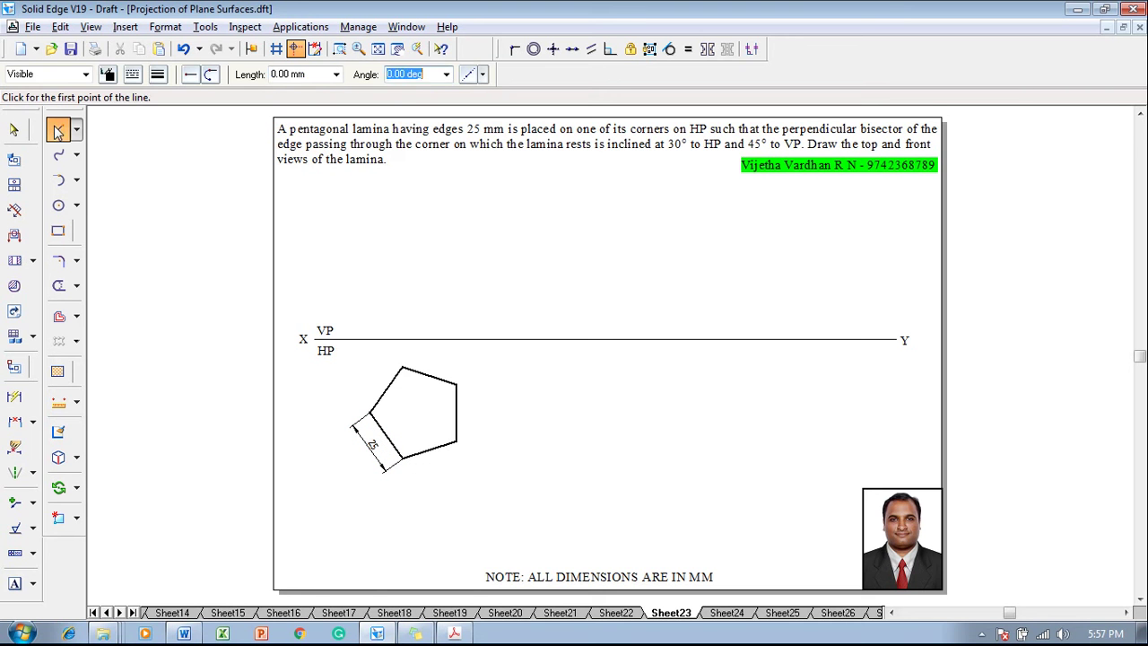
click(158, 76)
click(172, 95)
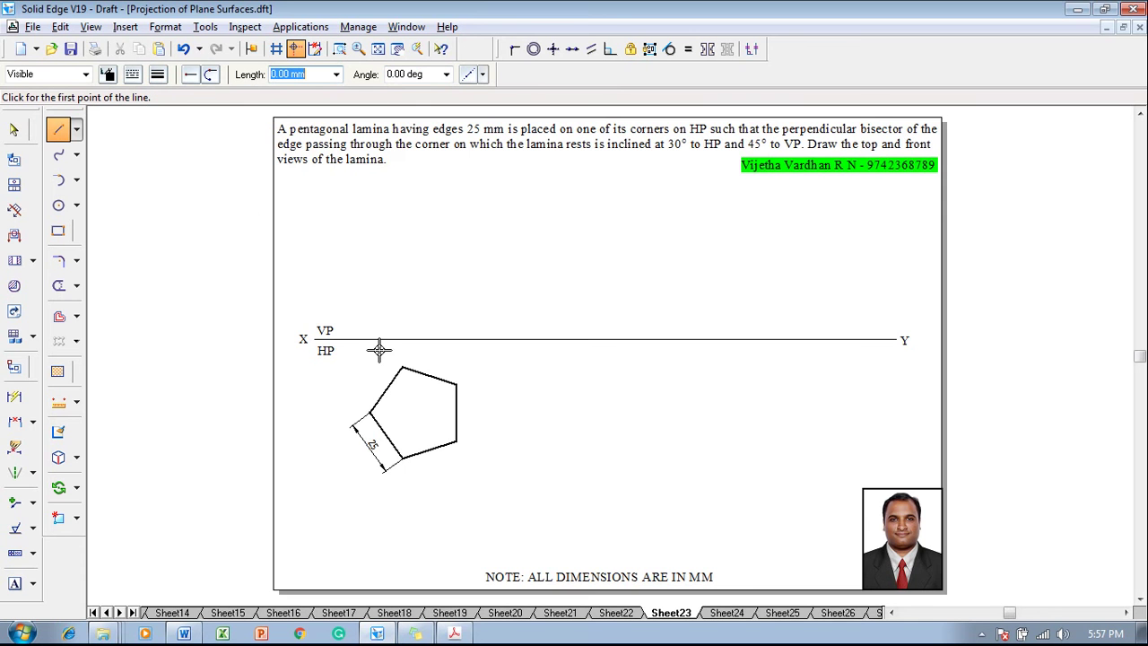
click(369, 413)
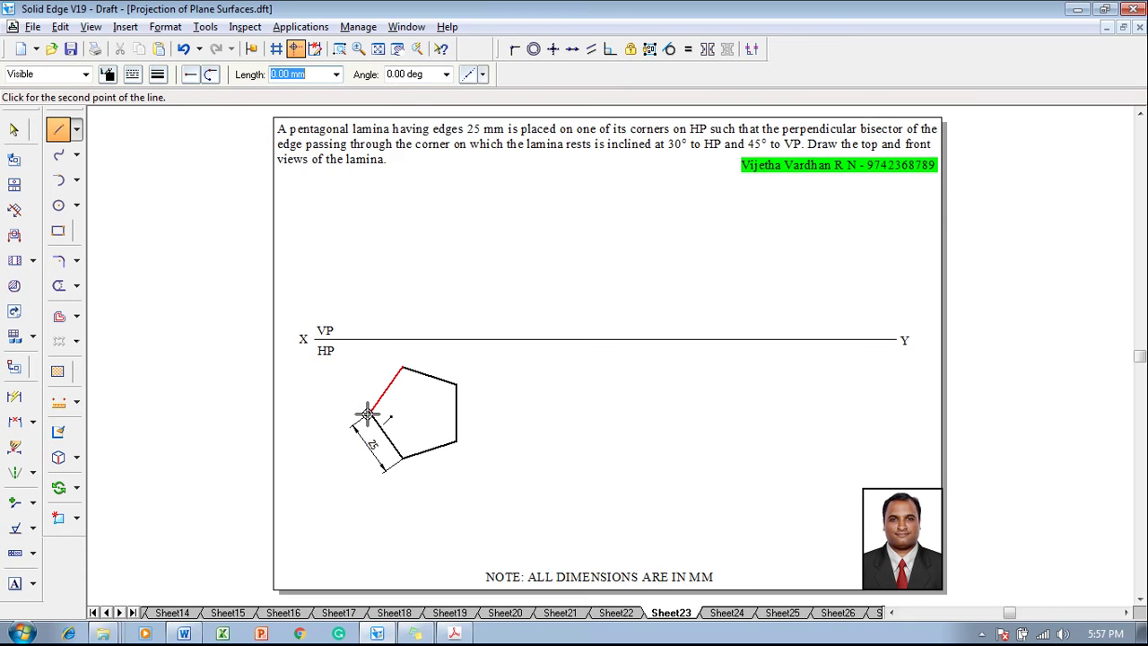
click(384, 335)
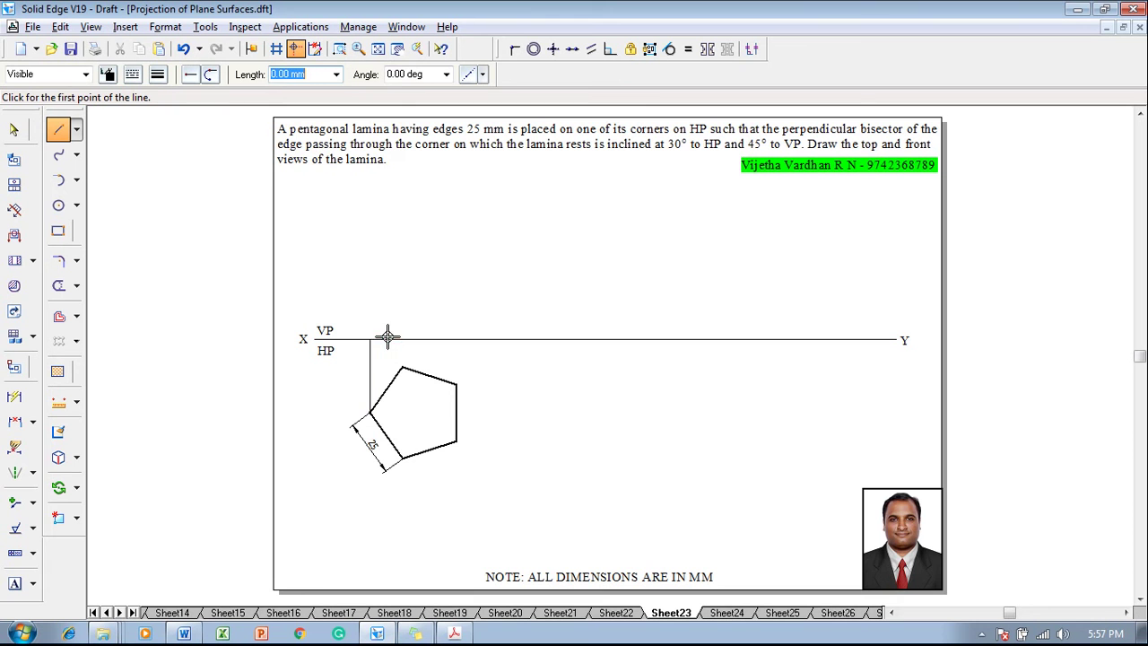
click(402, 457)
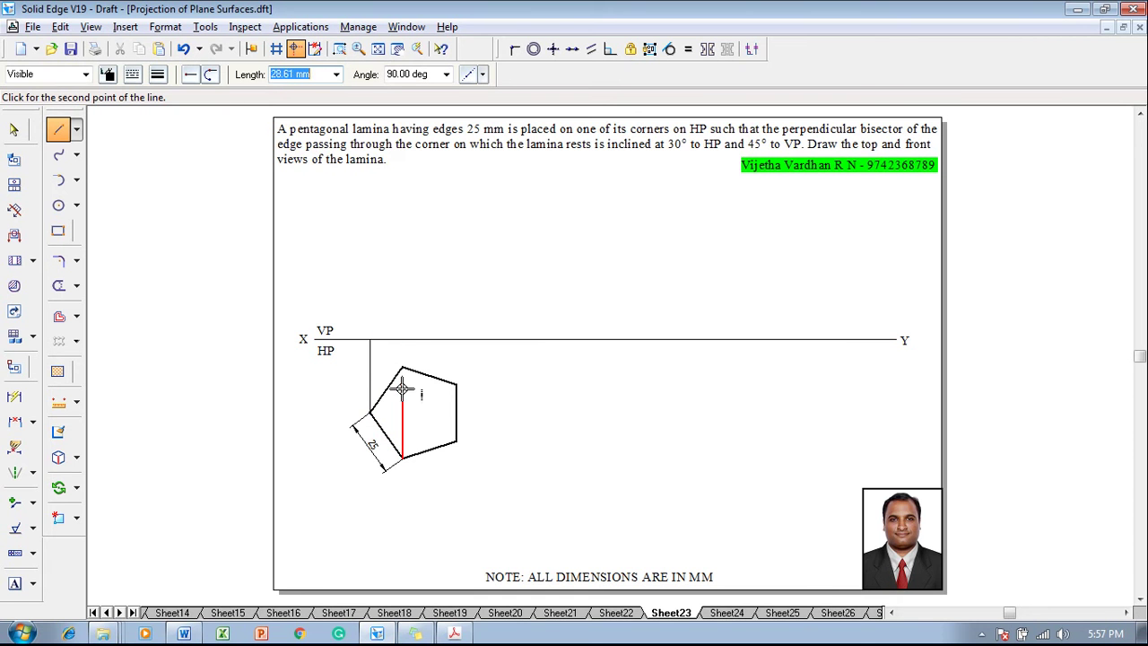
click(403, 340)
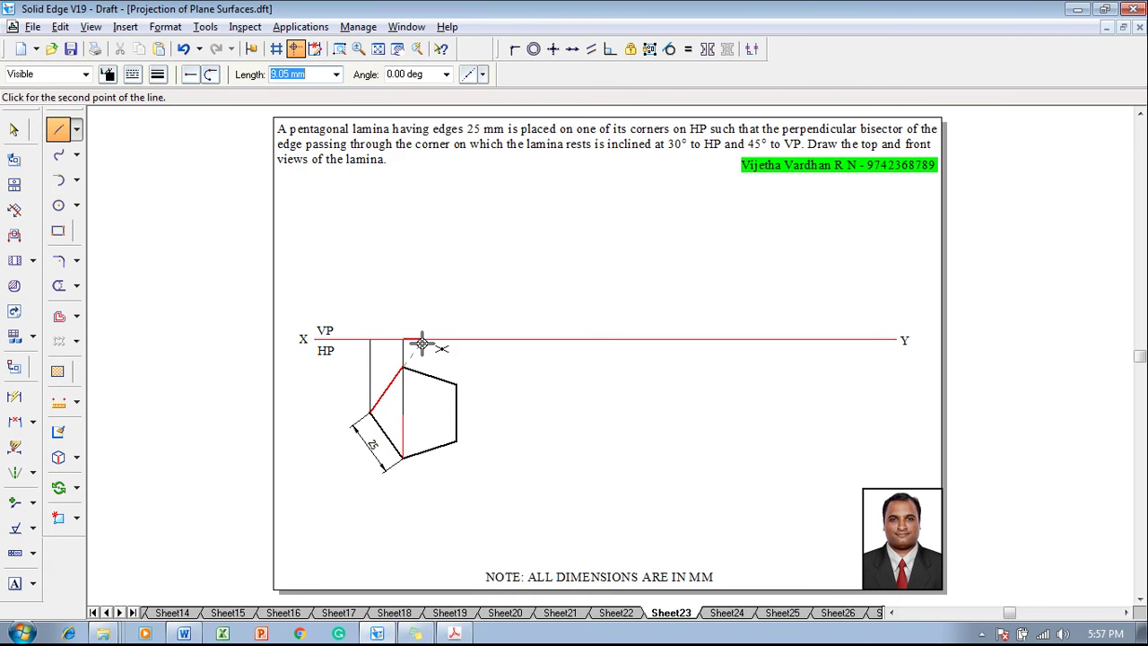
click(457, 383)
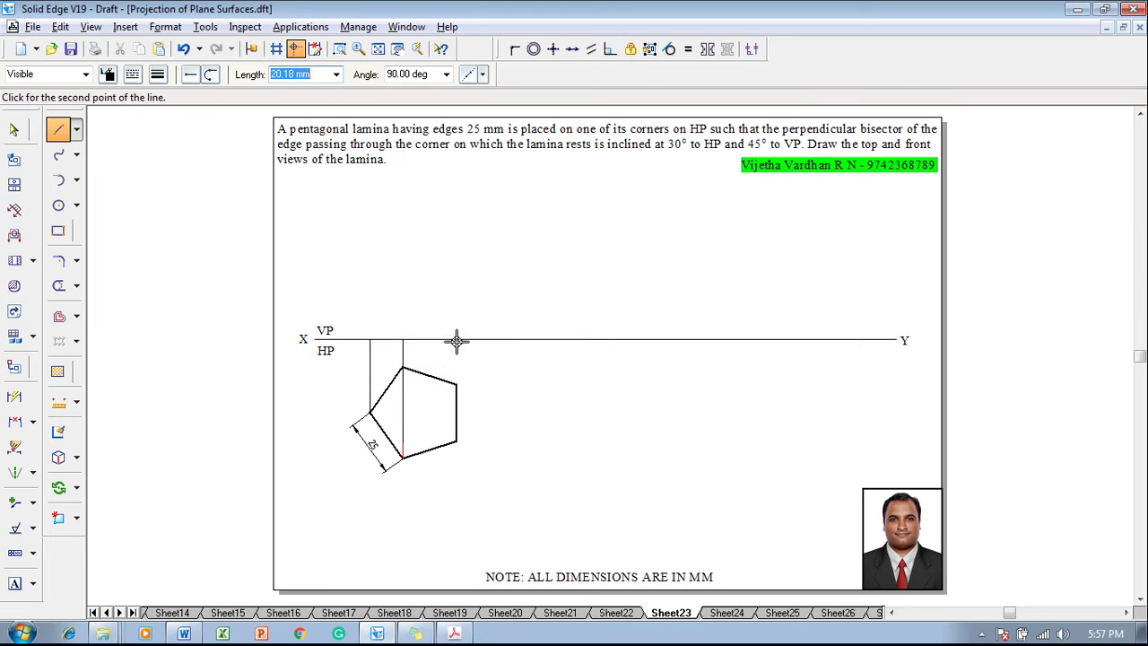
click(456, 298)
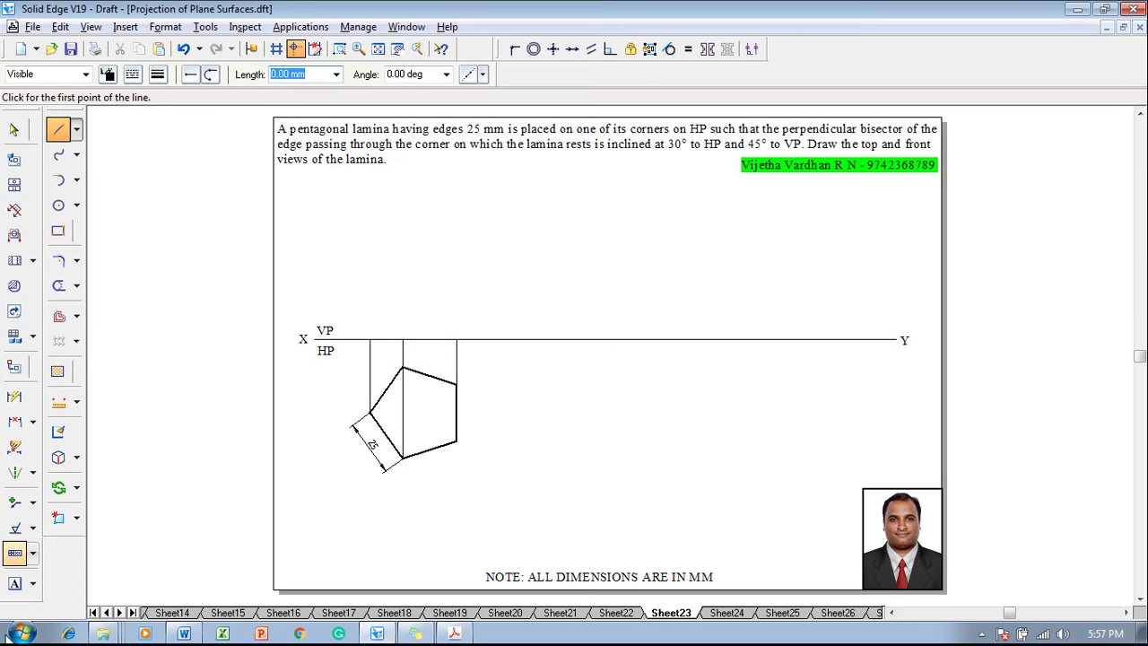
Label the pentagon's corners a, b, c, d and e, starting at the left corner and going counter-clockwise.
click(14, 584)
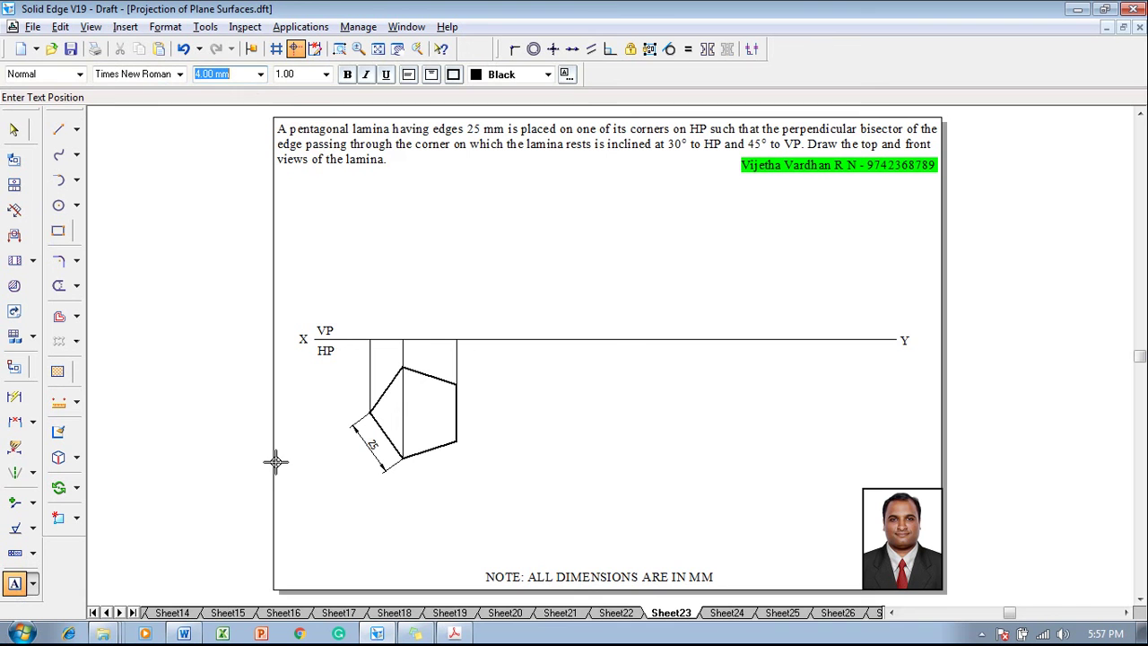
click(356, 397)
text(a)
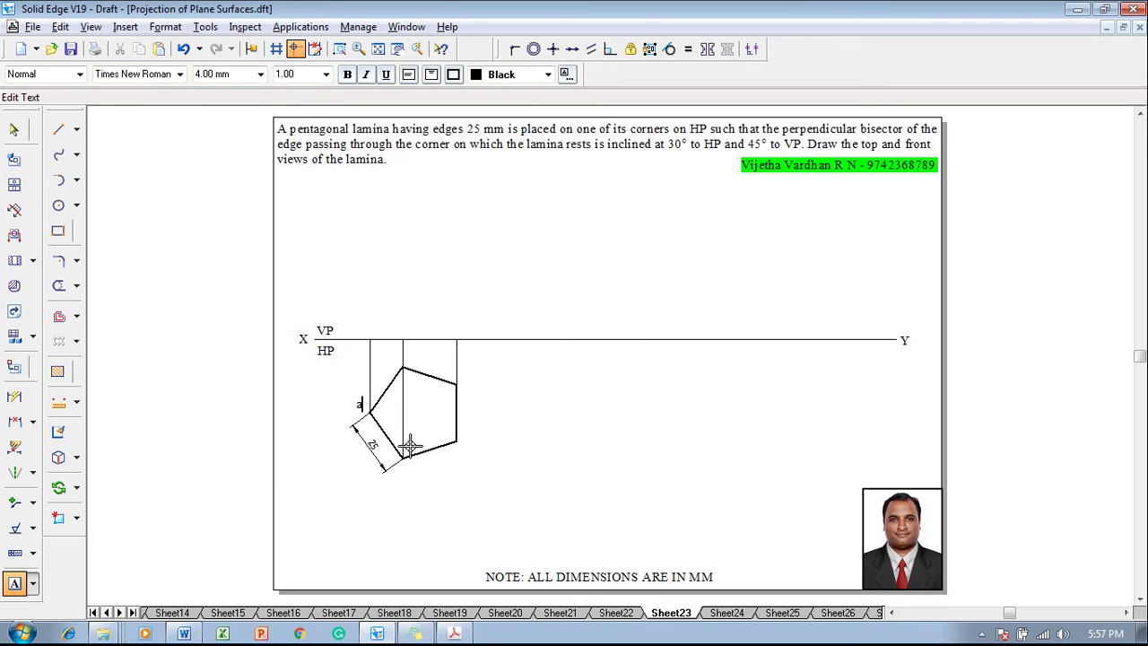
click(398, 461)
text(b)
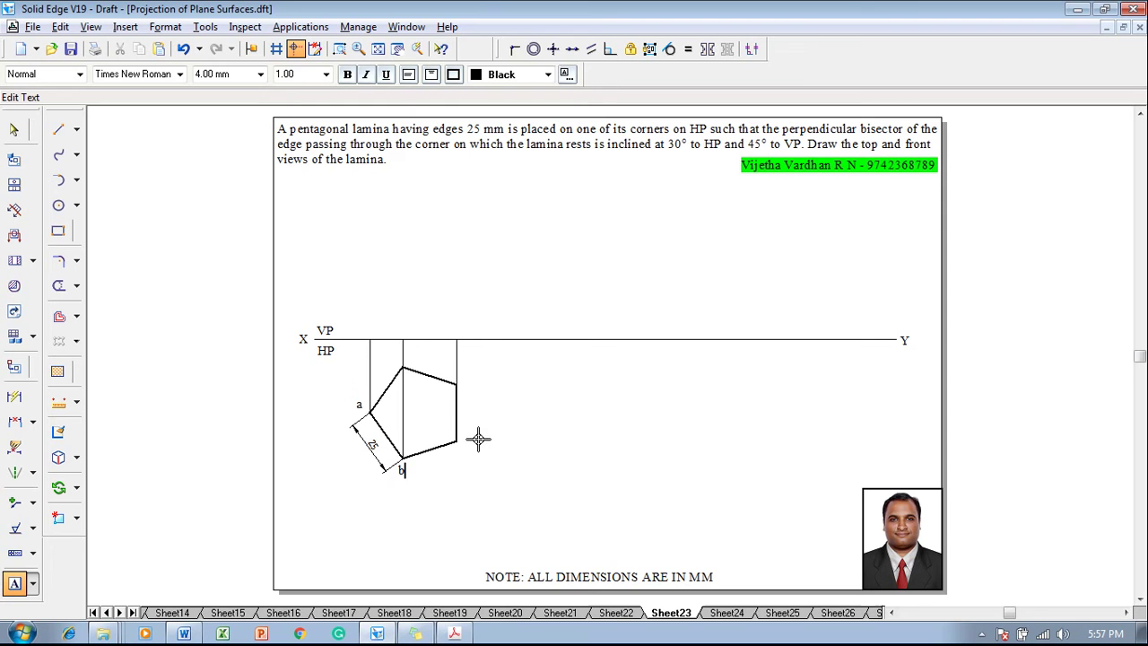
text(c)
click(459, 367)
text(d)
click(395, 351)
text(e)
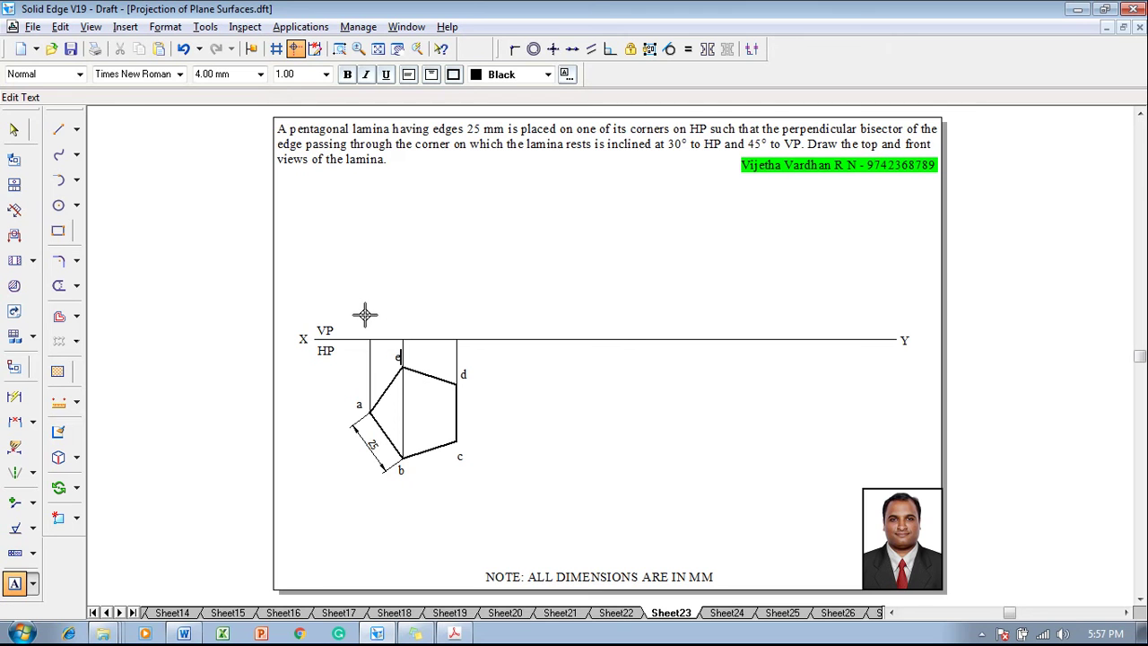
Label the projected points above the XY line as a', b'(e') and c'(d').
click(362, 322)
text(a')
key(Escape)
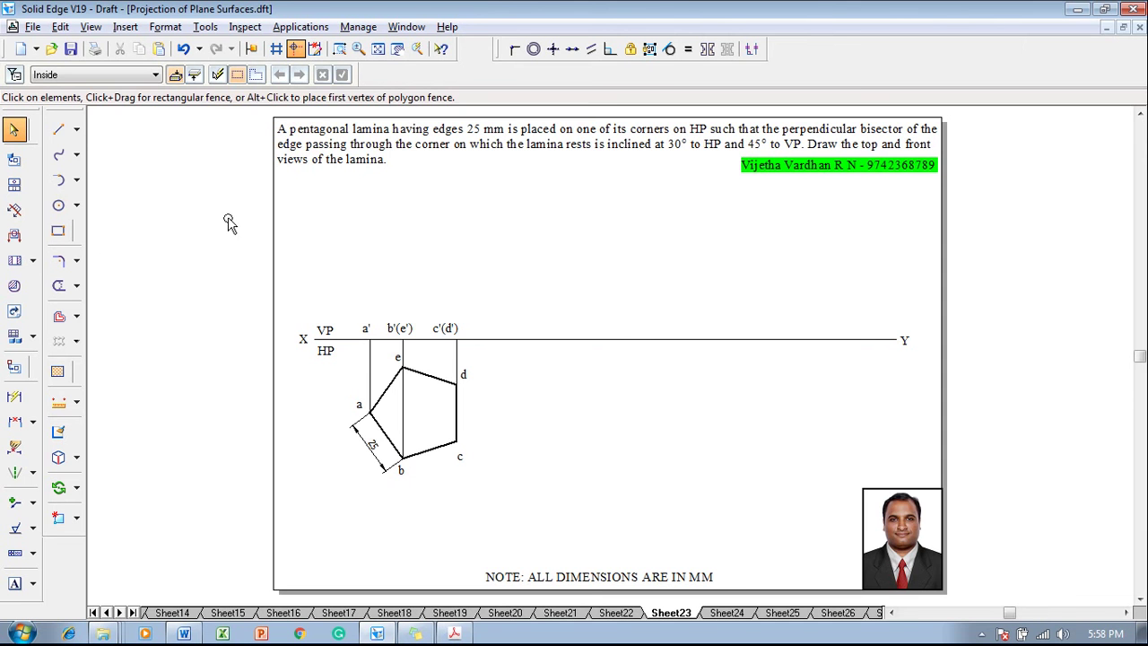
Draw a 0.50 mm wide line along XY from the projector of a' to the projector of c'(d').
click(60, 132)
click(159, 74)
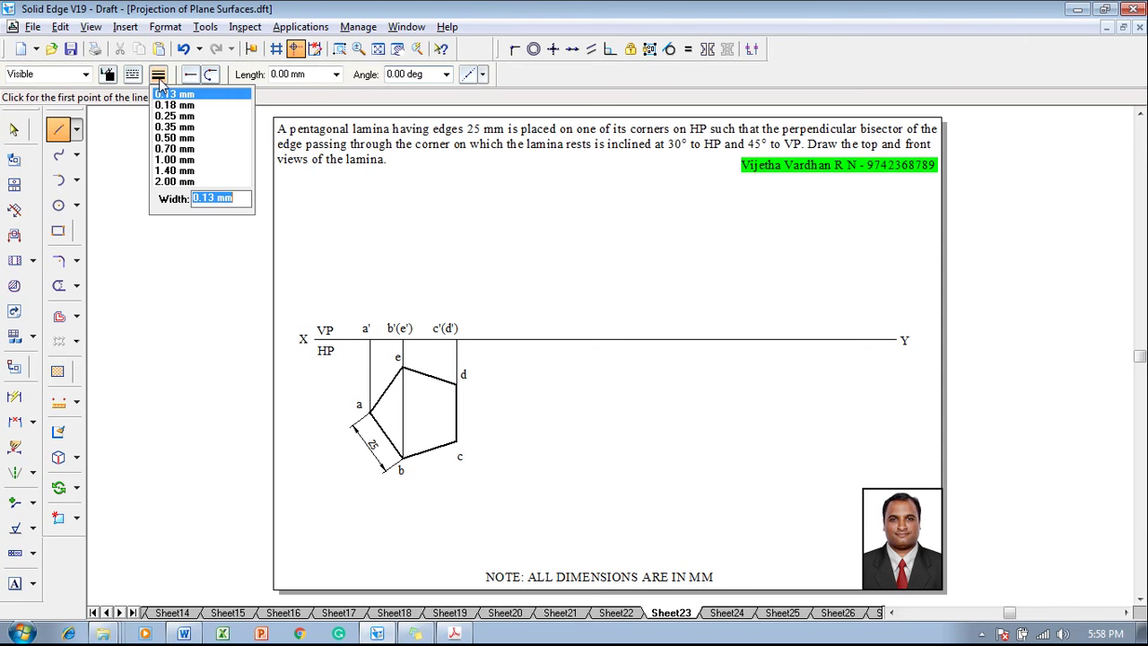
click(170, 139)
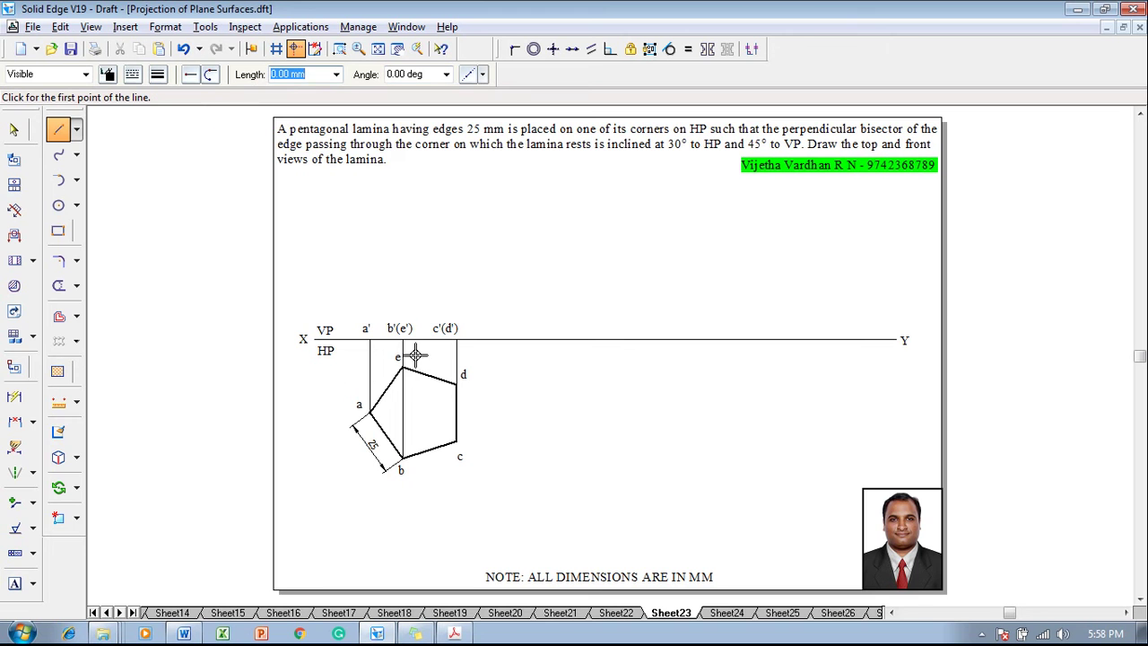
click(369, 339)
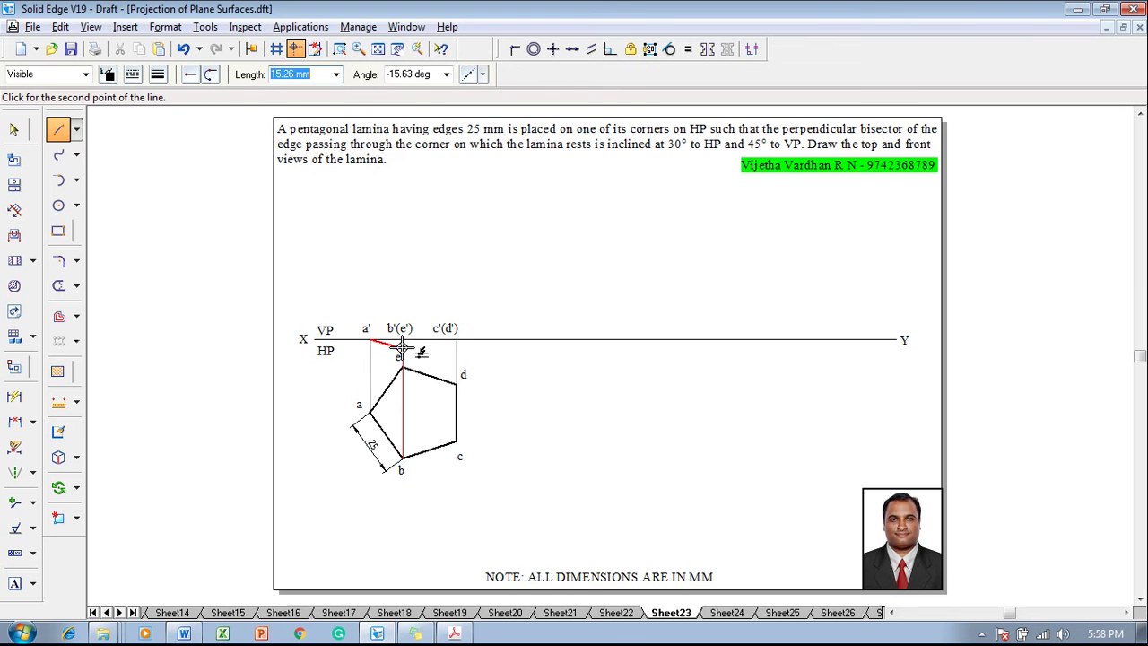
click(457, 339)
key(Escape)
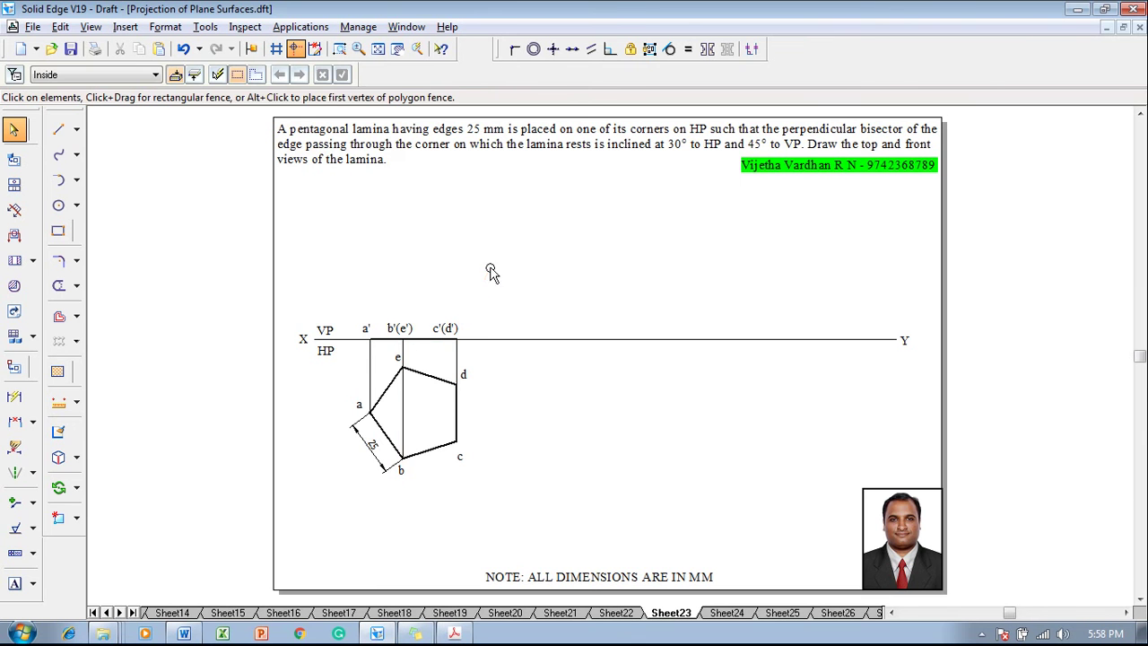
key(Escape)
Draw a 0.13 mm wide horizontal line from corner a to the midpoint of edge cd.
click(58, 130)
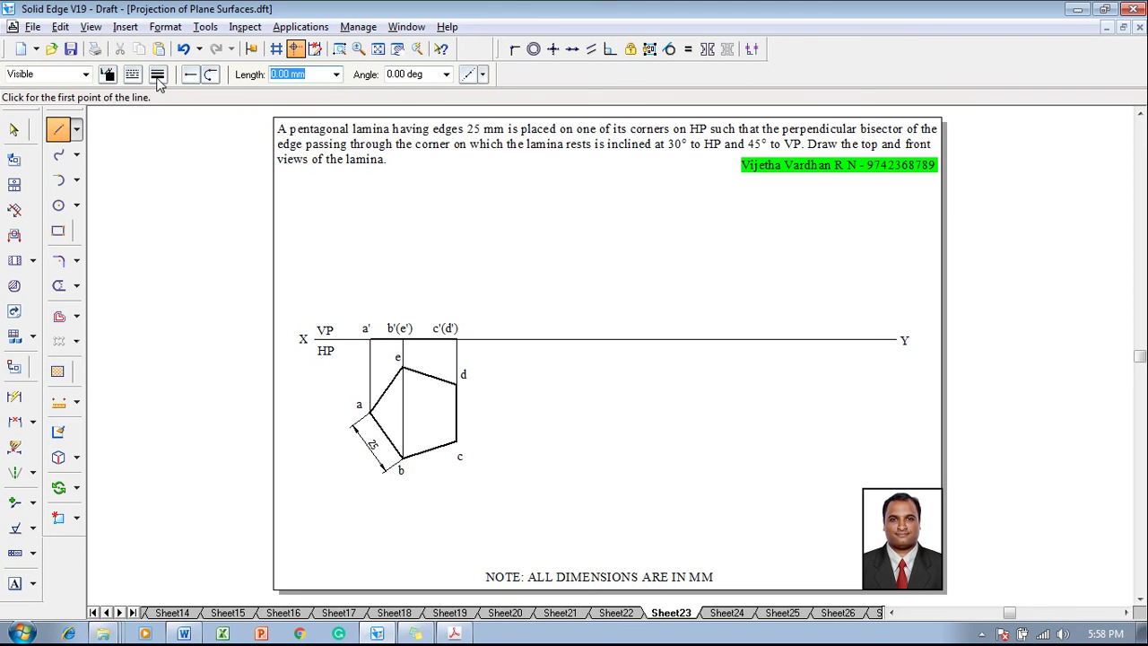
click(157, 74)
click(171, 99)
click(369, 412)
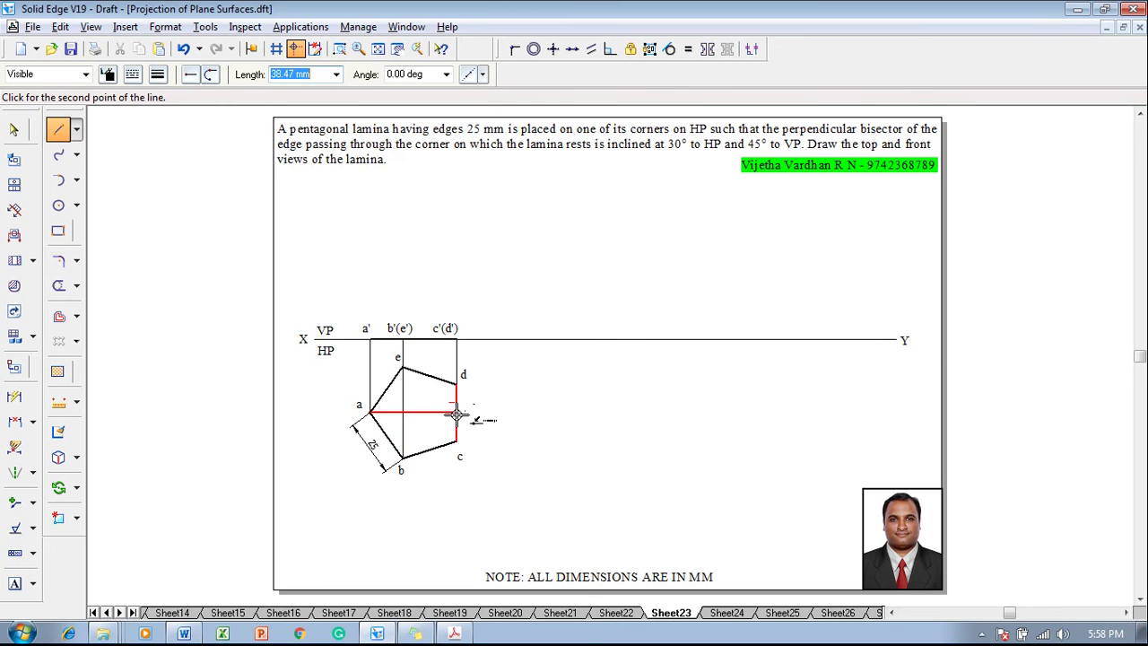
click(456, 413)
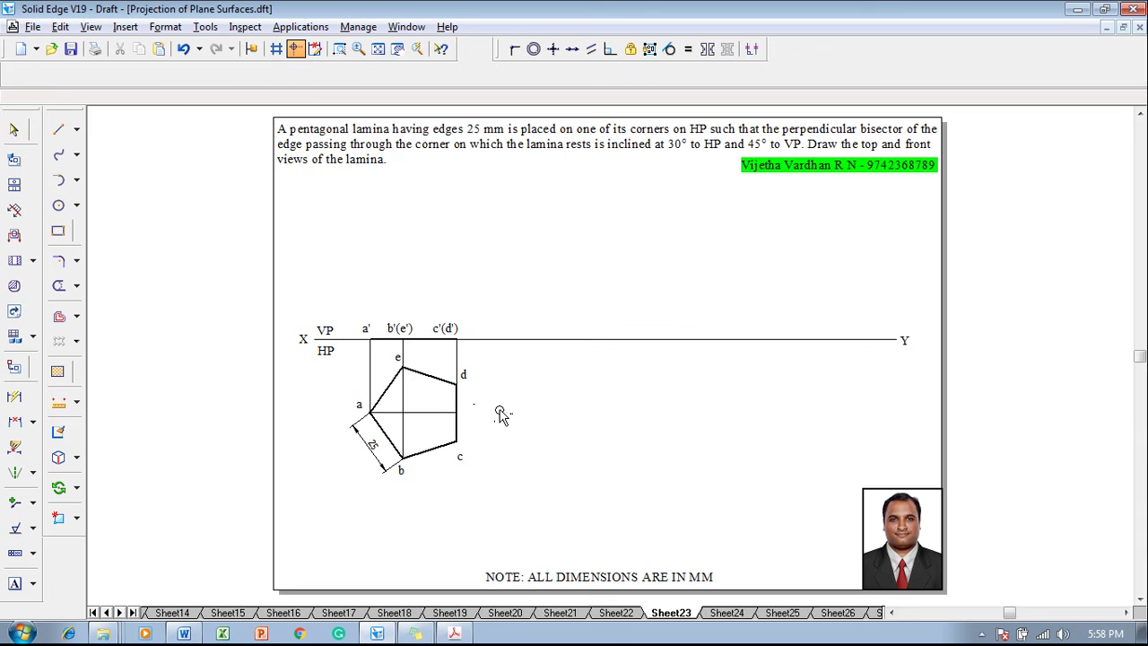
key(Escape)
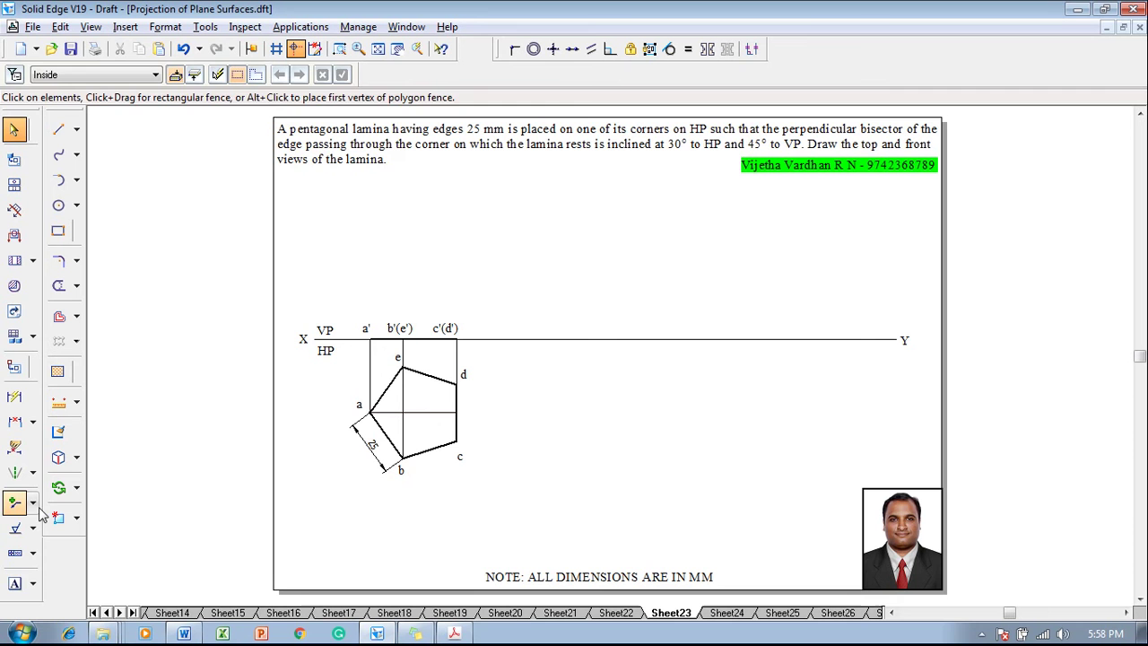
Label the midpoint of edge cd as m and its projection above c'(d') as (m').
click(18, 583)
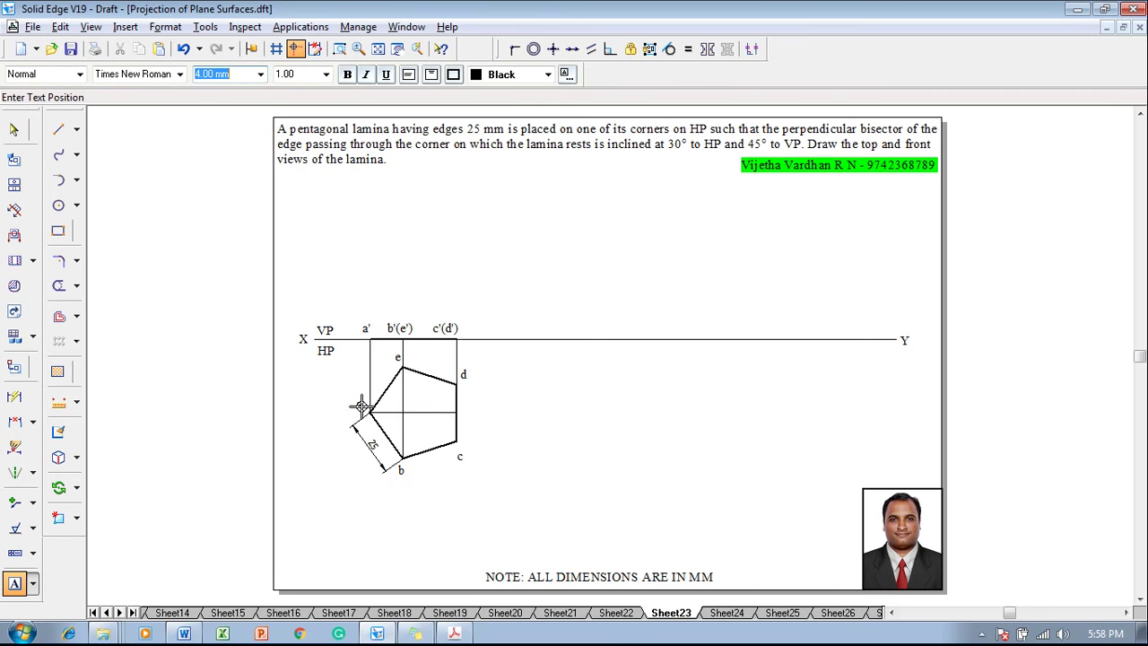
click(464, 413)
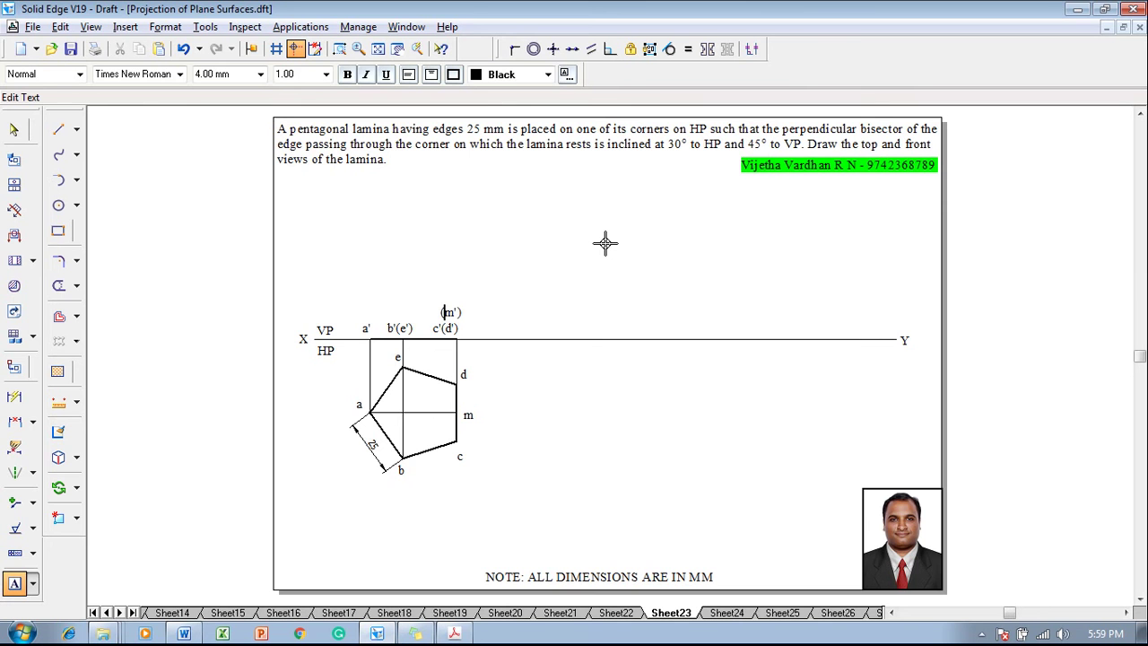
key(Escape)
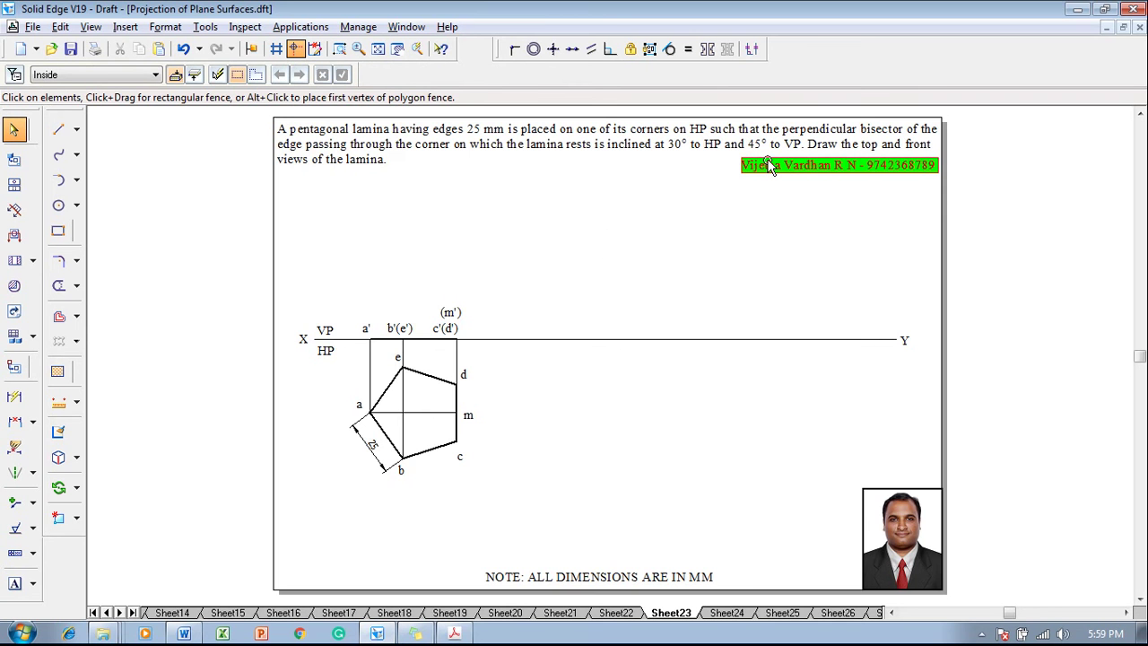
Copy the thick front-view line with its labels a', b'(e'), c'(d') and (m') about 72 mm to the right along XY.
click(713, 154)
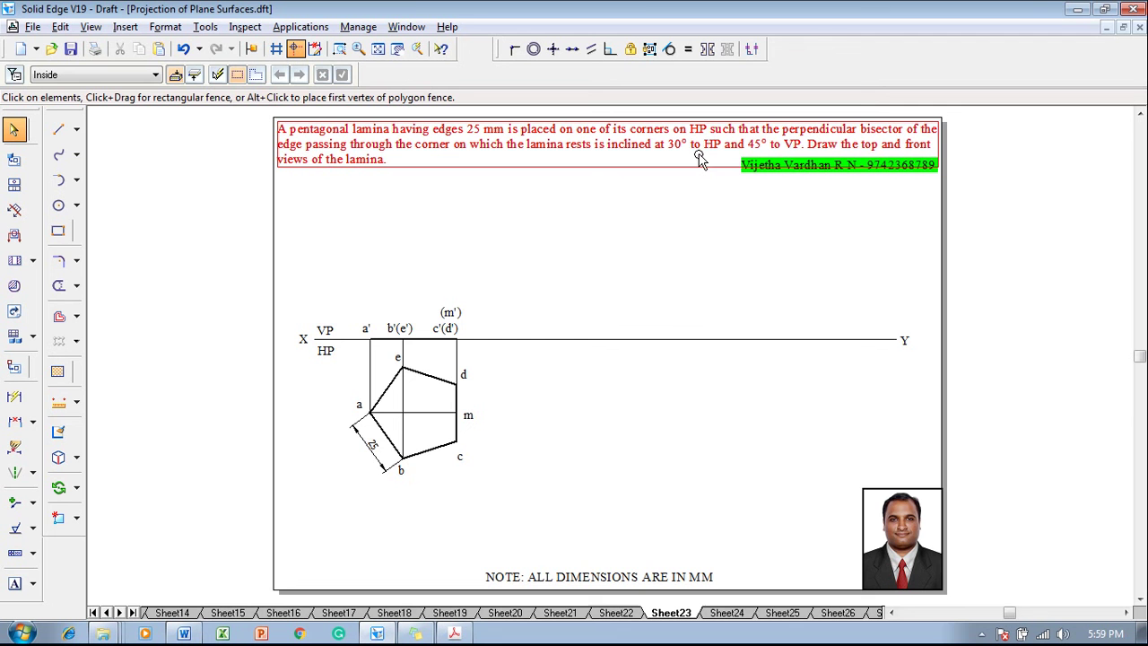
drag(355, 287, 483, 362)
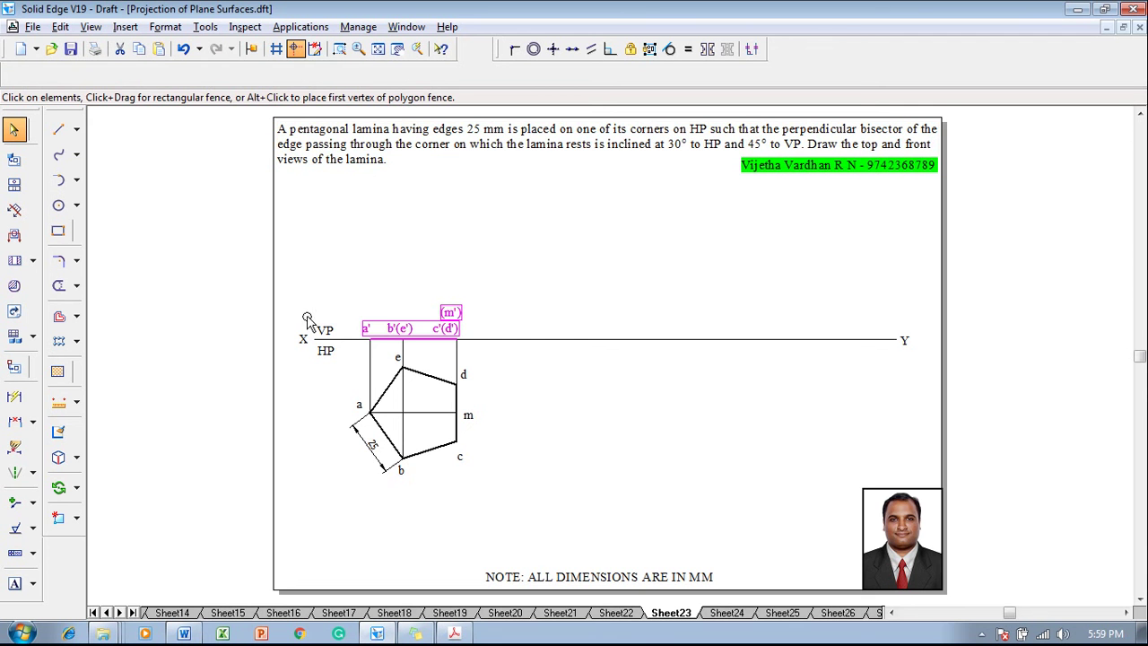
click(77, 487)
click(104, 489)
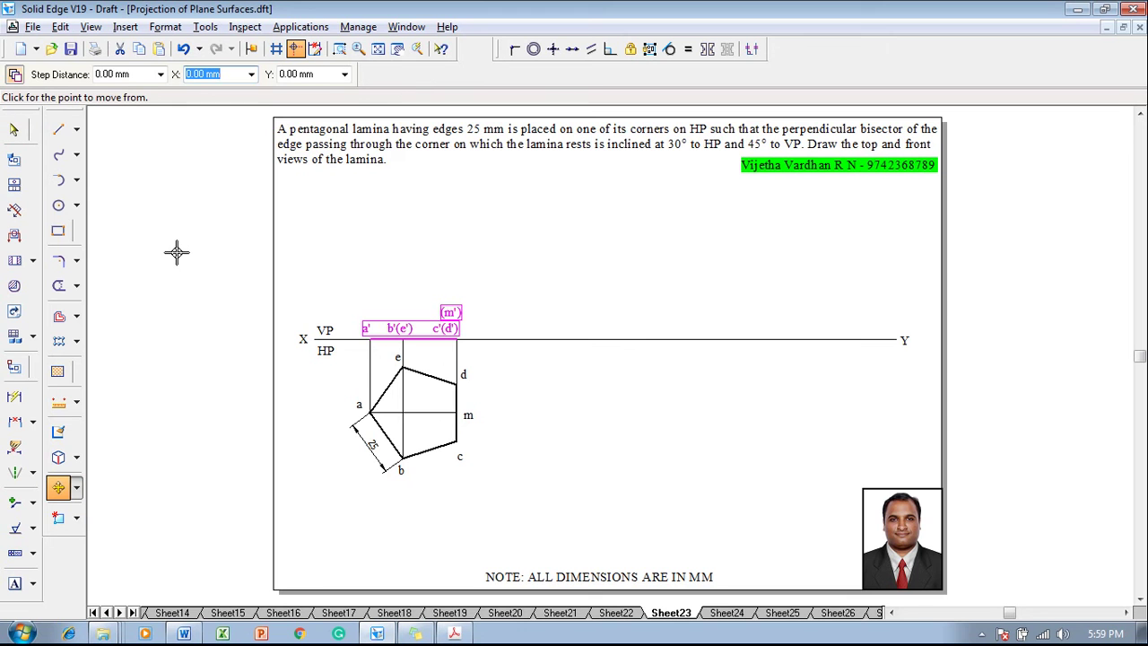
click(366, 339)
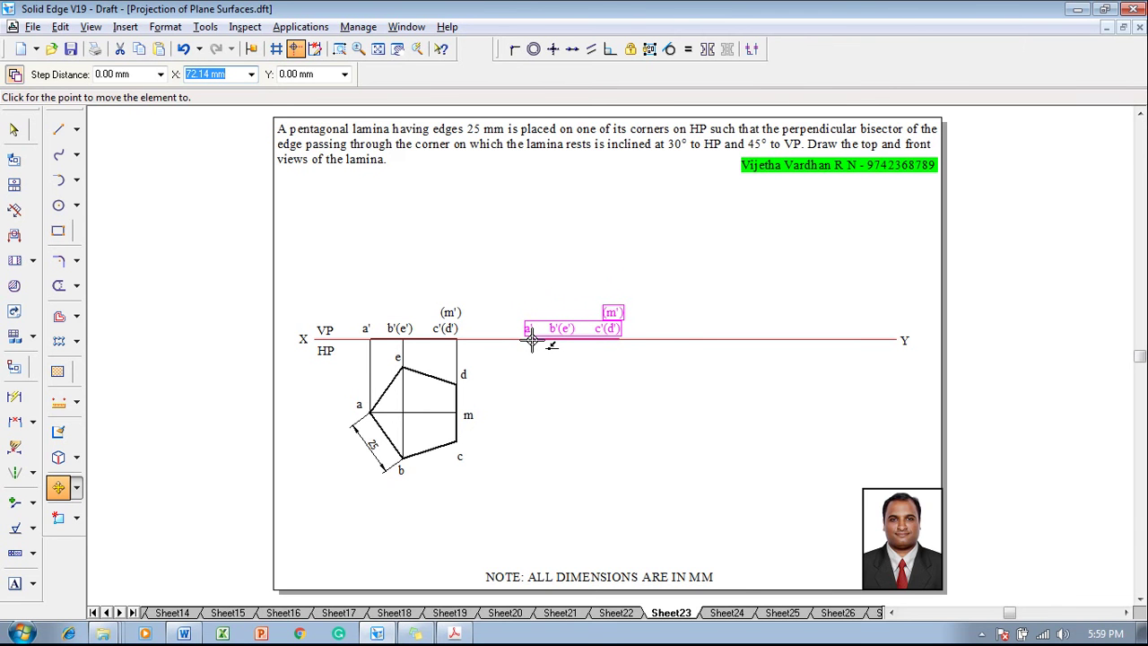
click(531, 339)
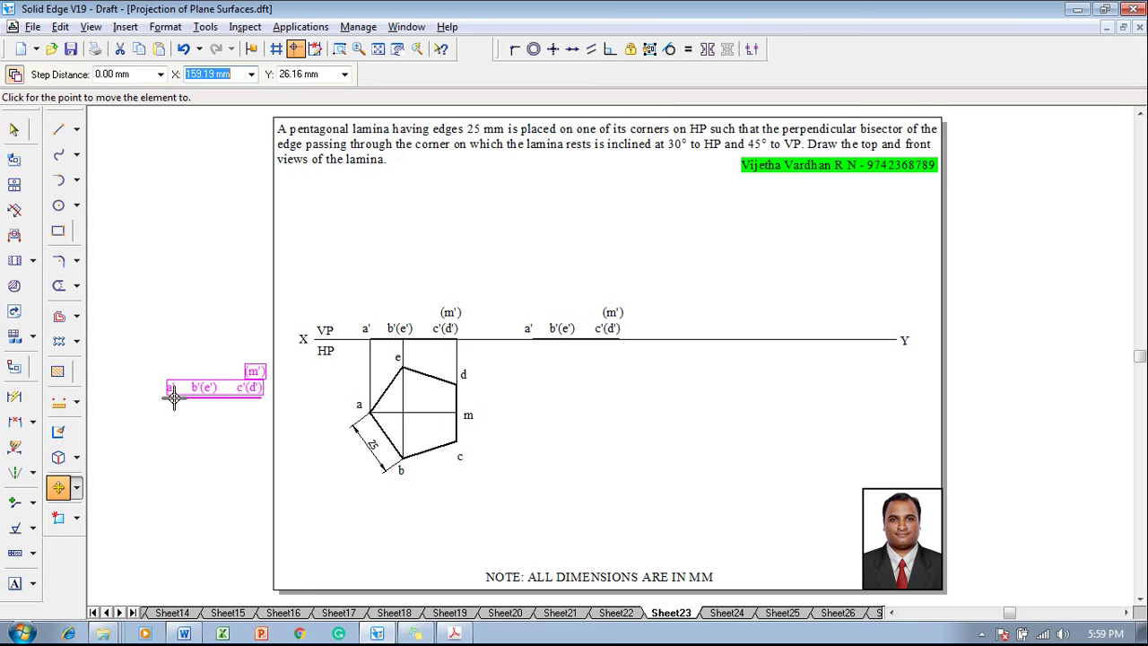
Rotate the copied front-view line and its labels 30° upward about its a' end.
click(78, 488)
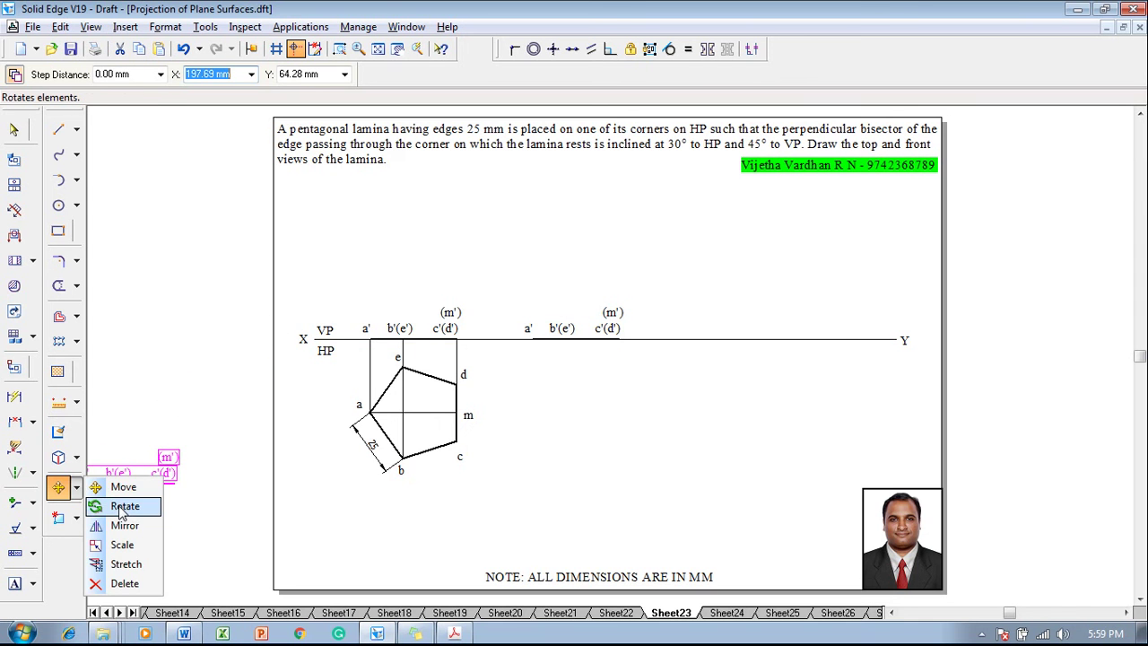
click(118, 504)
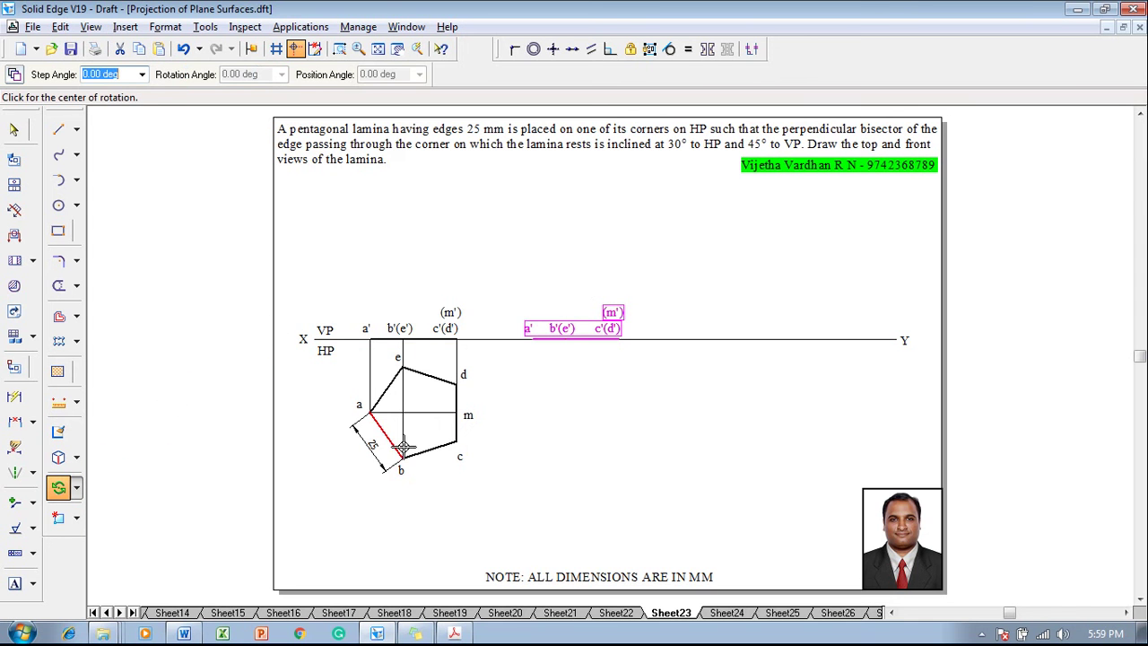
click(531, 339)
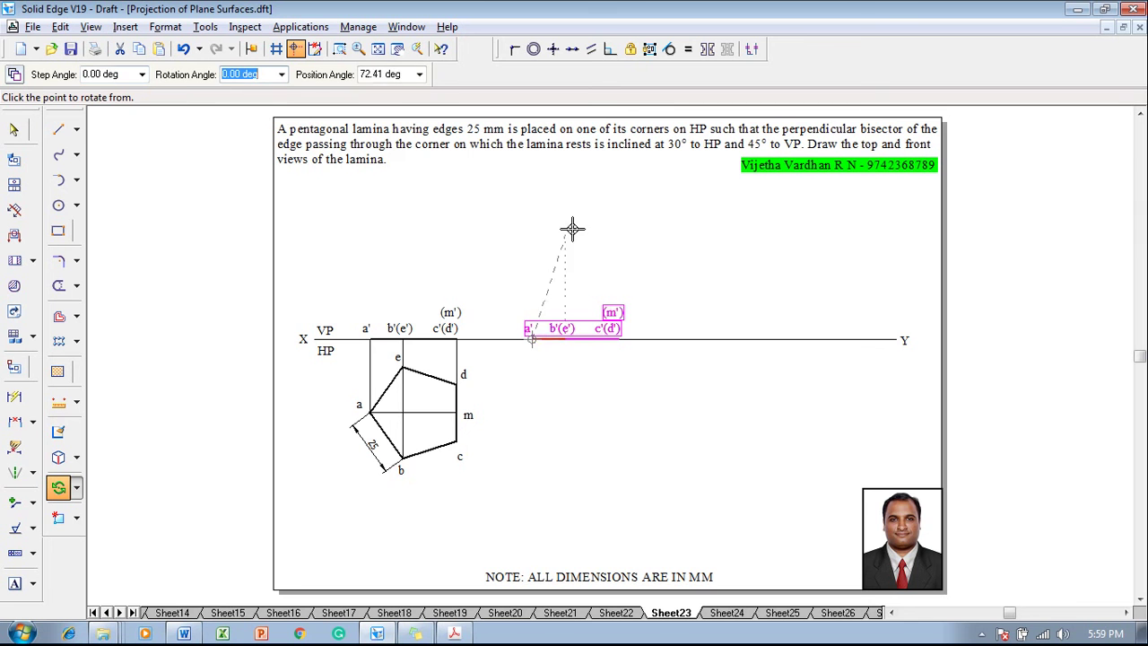
click(619, 339)
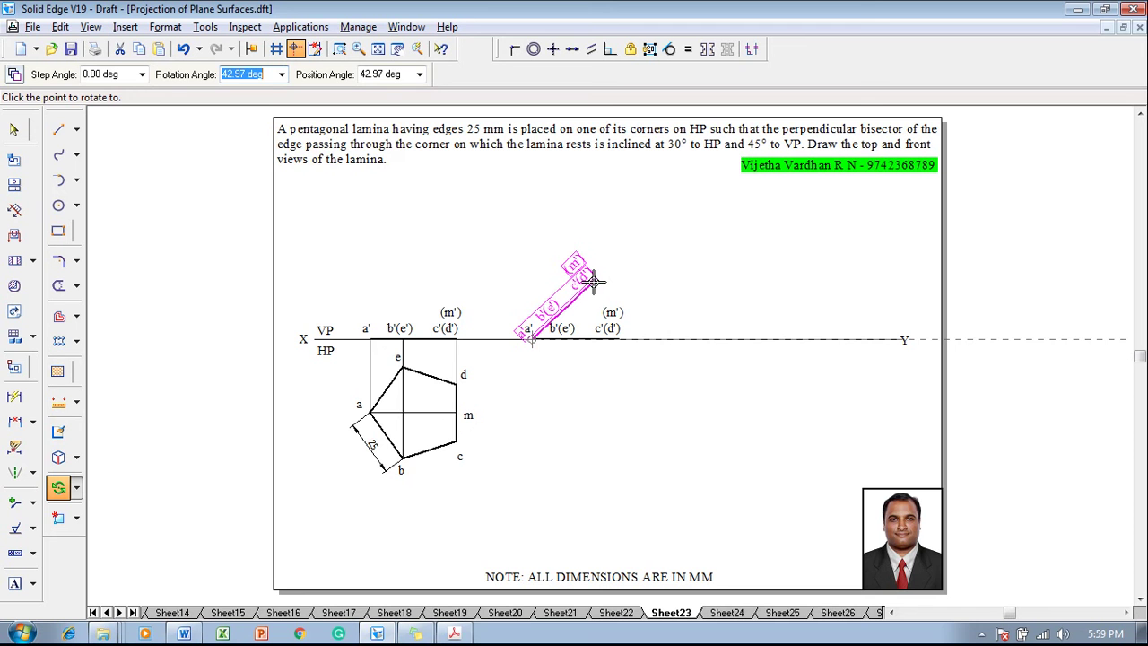
text(30)
key(Return)
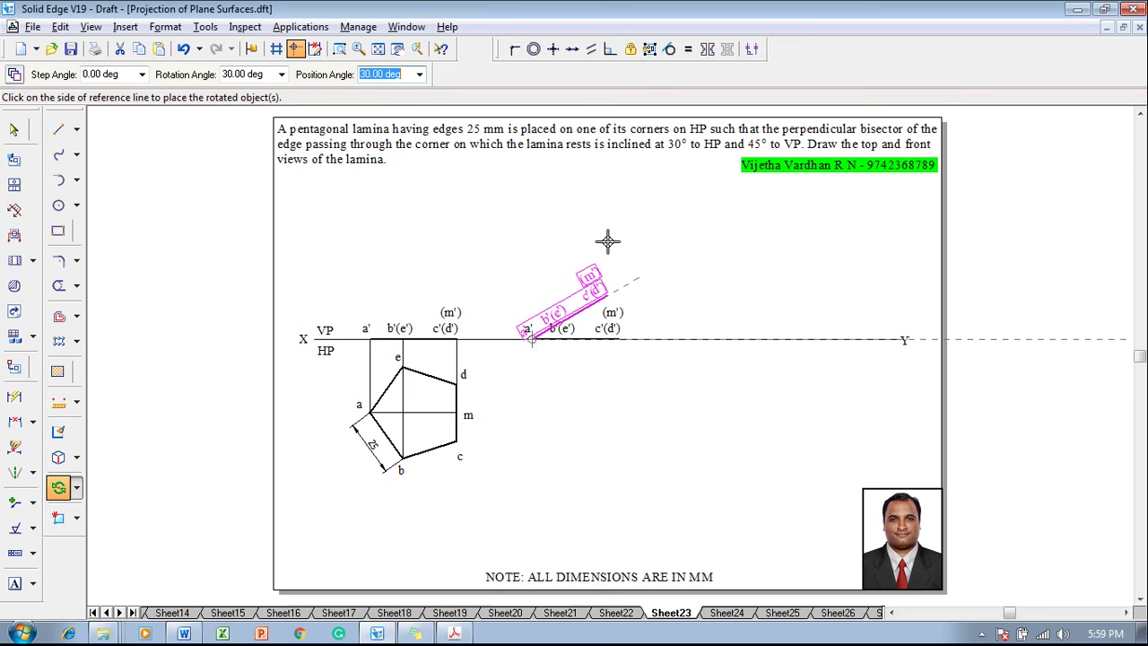
click(607, 248)
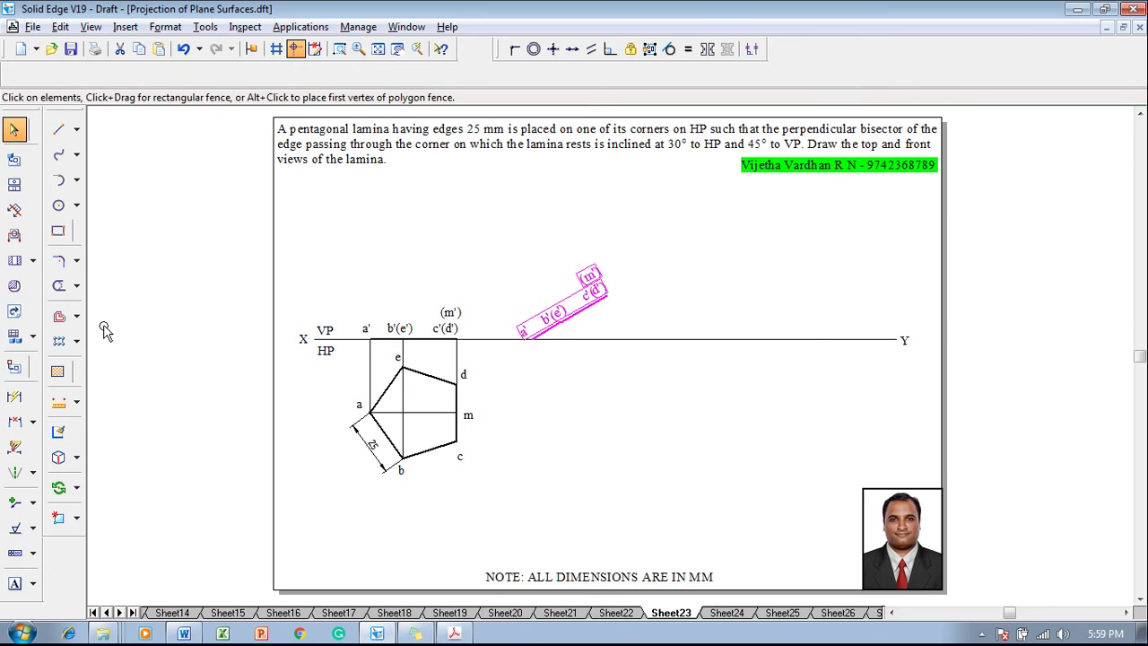
click(130, 314)
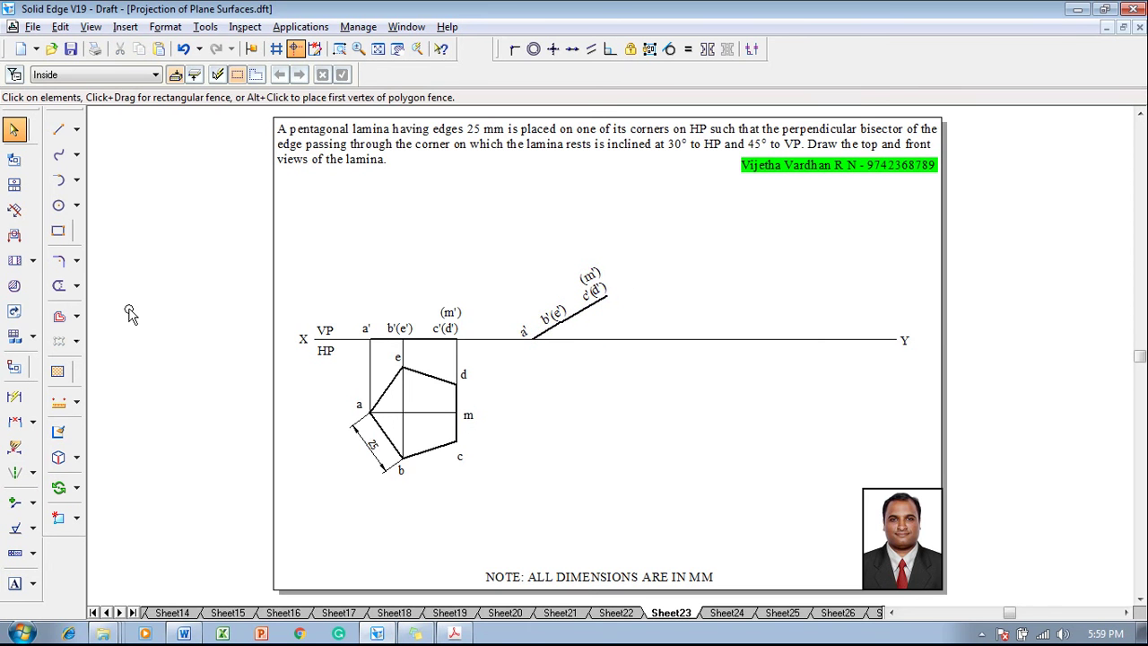
Dimension the angle between the inclined front-view line and the XY line, placing it inside the angle.
click(32, 421)
click(64, 440)
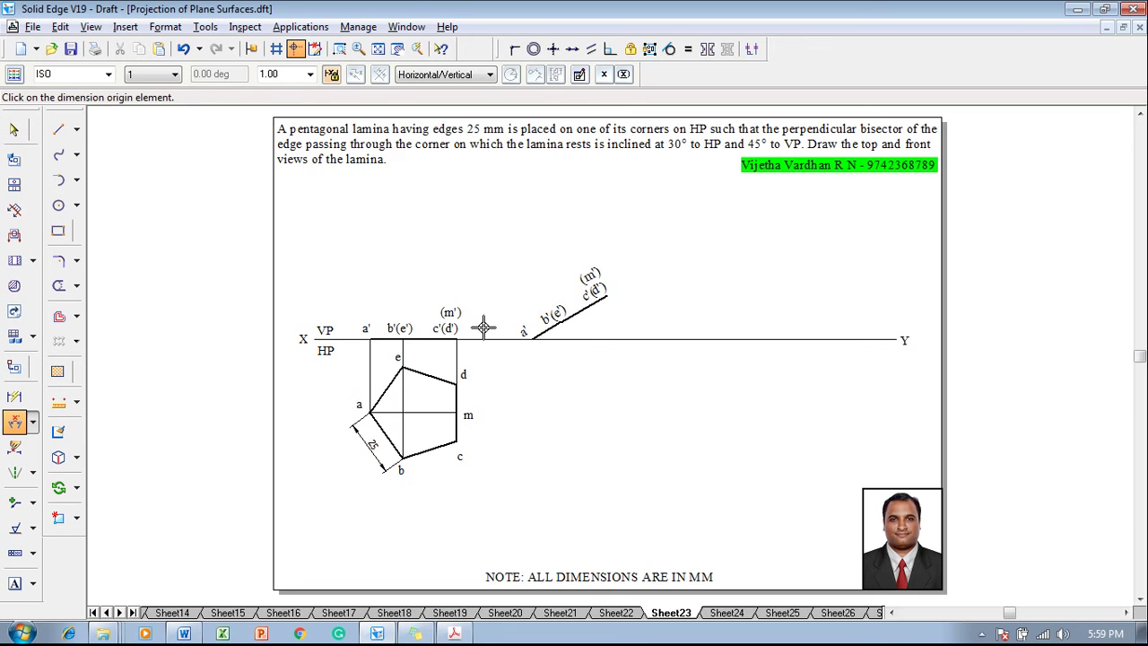
click(583, 312)
click(580, 339)
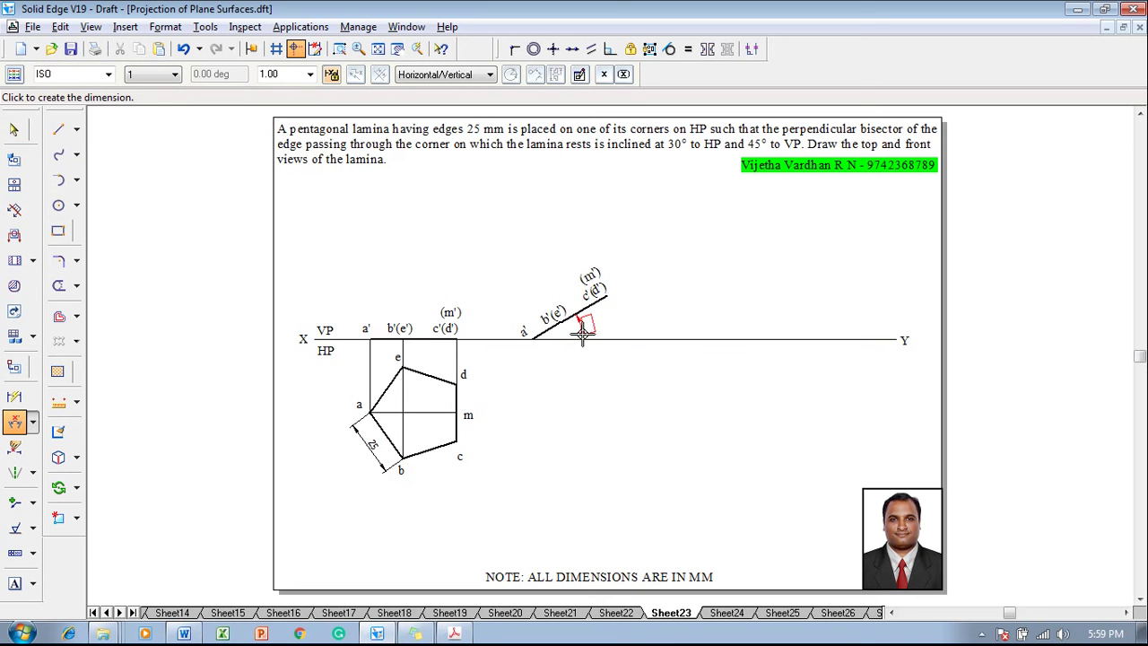
click(580, 333)
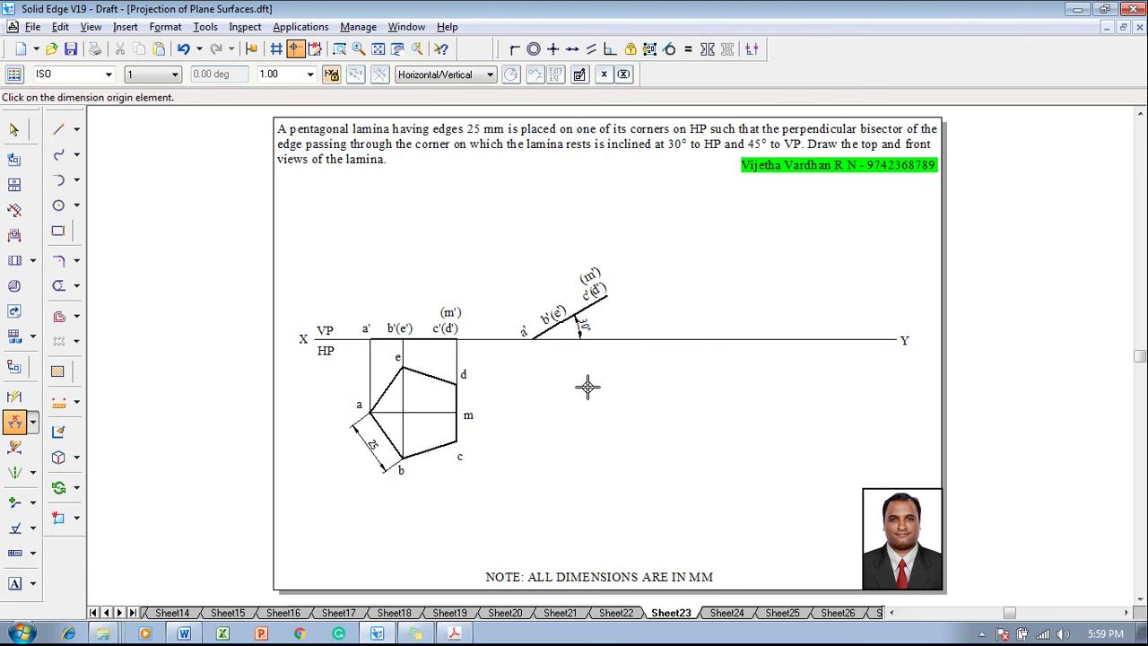
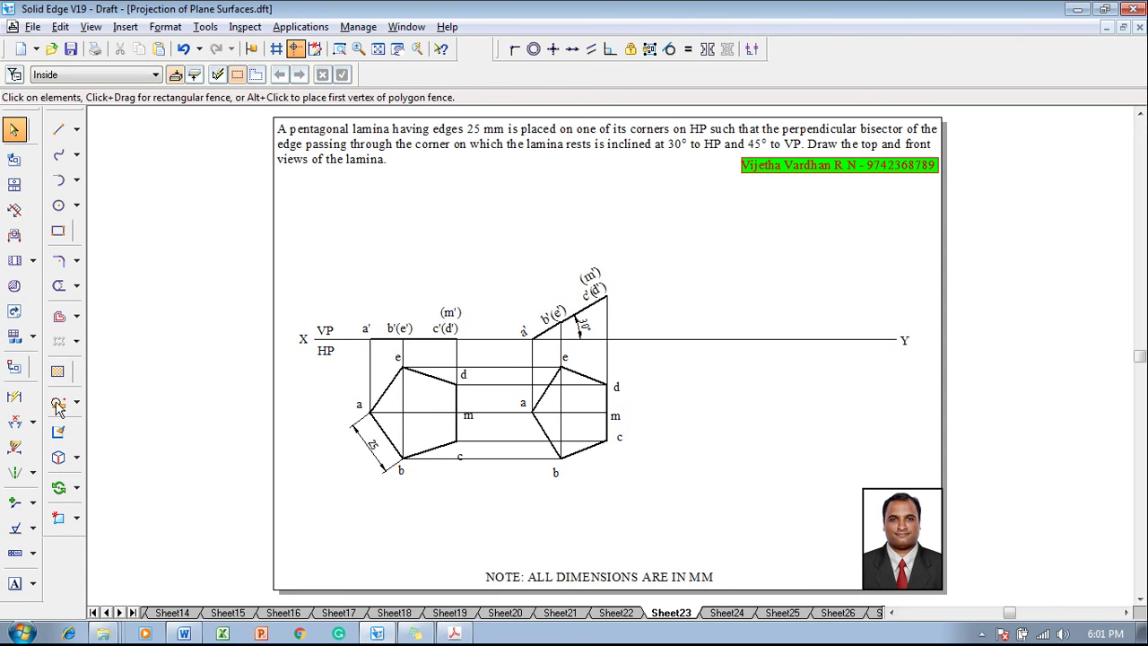
Dimension the length of the bisector line am in the first top view, placing the dimension below the pentagon.
click(15, 397)
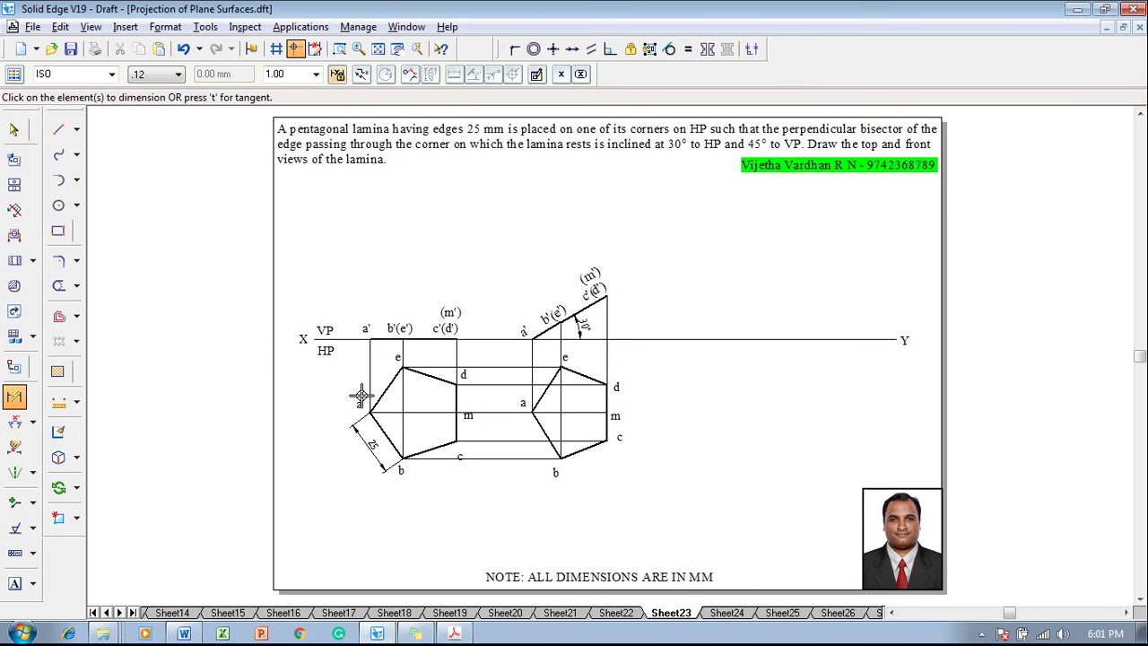
click(412, 412)
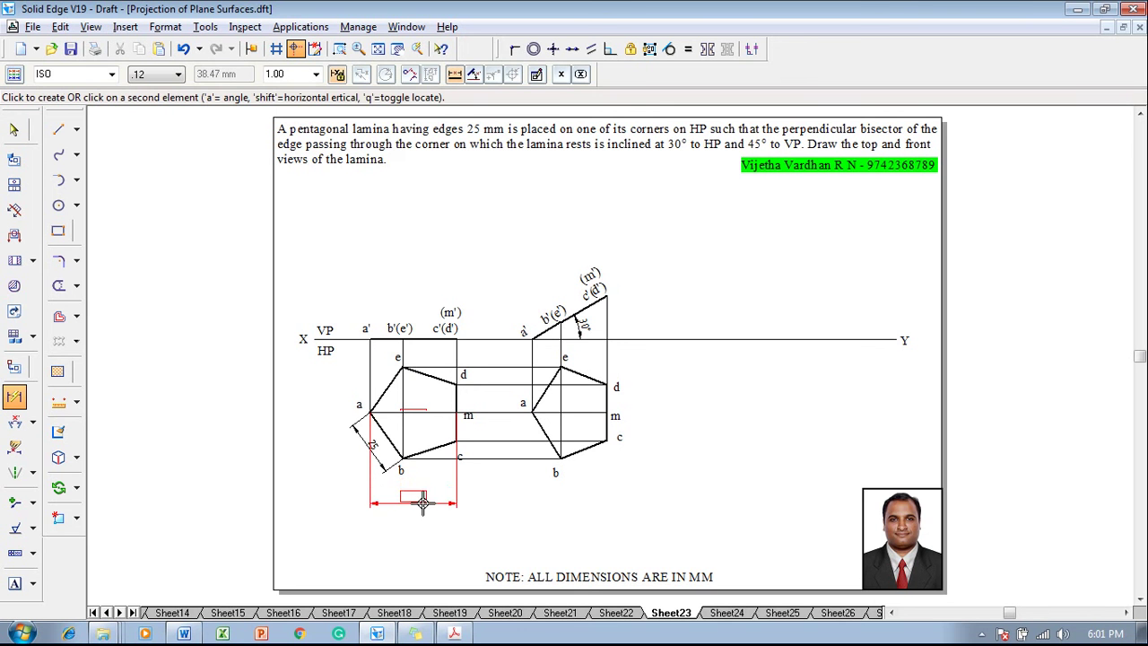
right_click(418, 497)
click(514, 499)
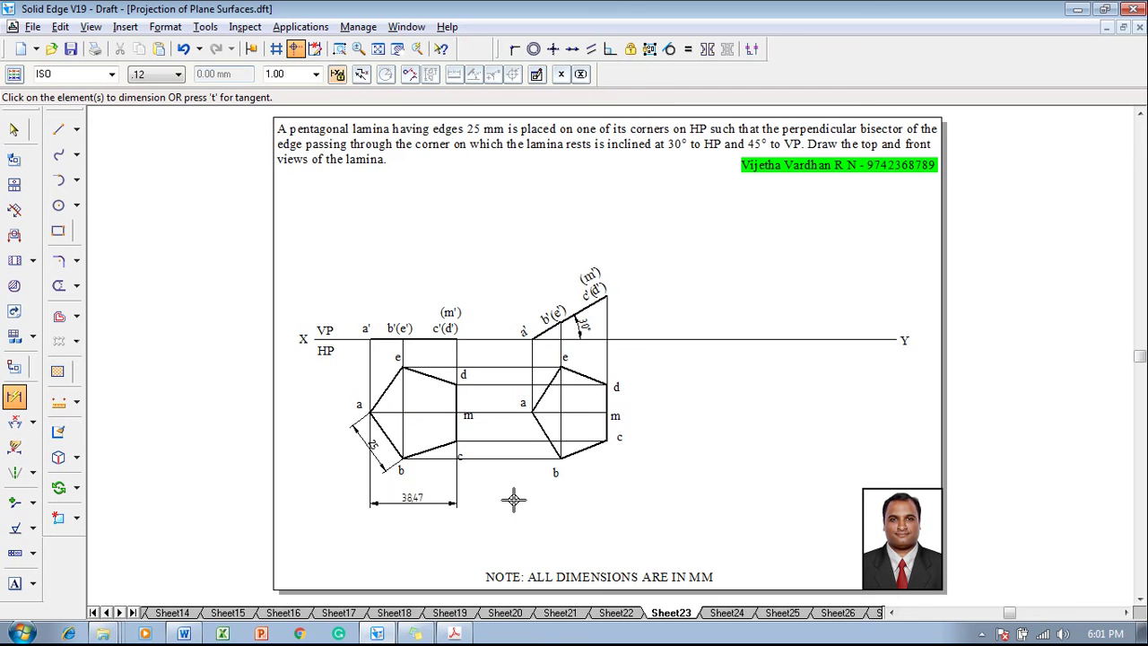
Dimension the horizontal length of the bisector line am in the second top view, placing the dimension below the pentagon.
click(533, 394)
click(607, 395)
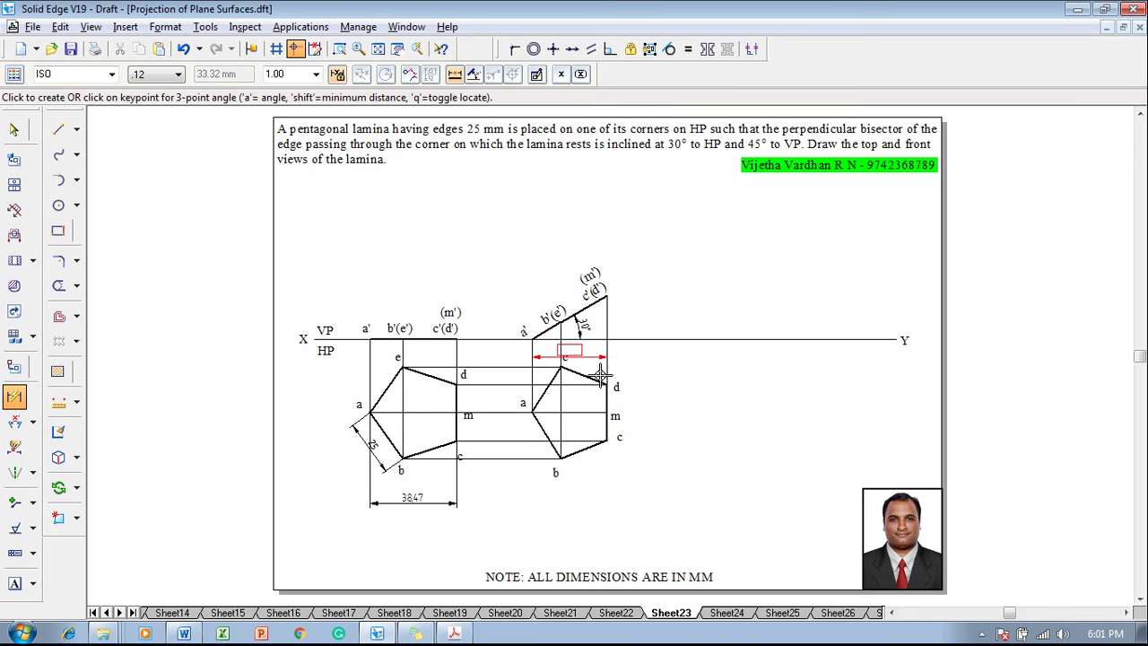
click(581, 507)
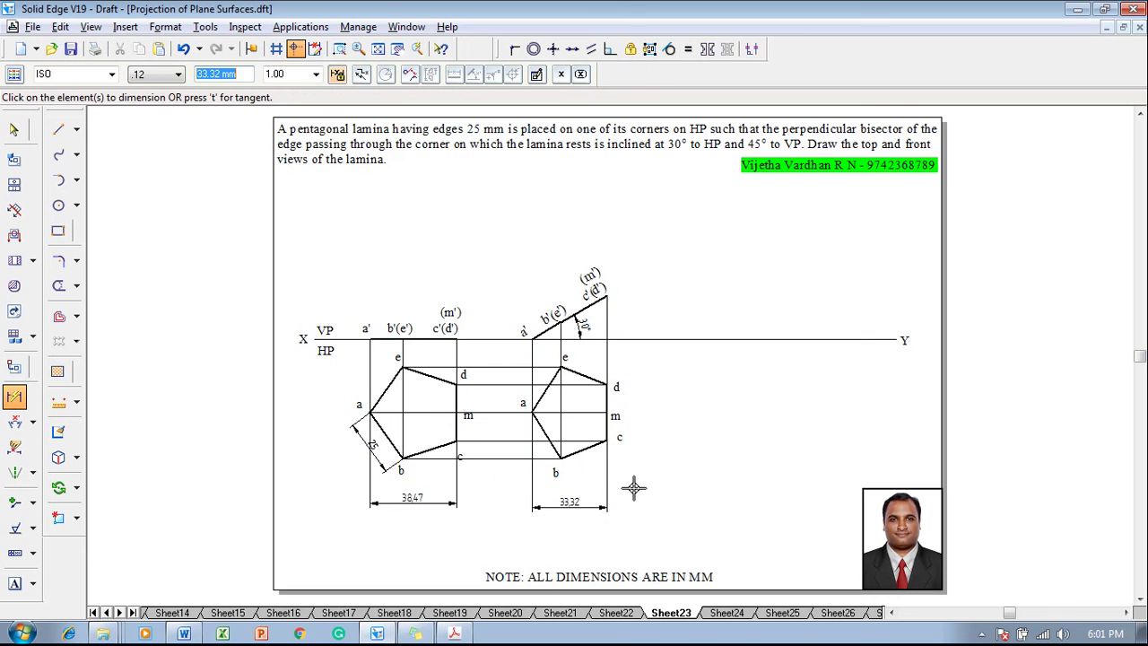
key(Escape)
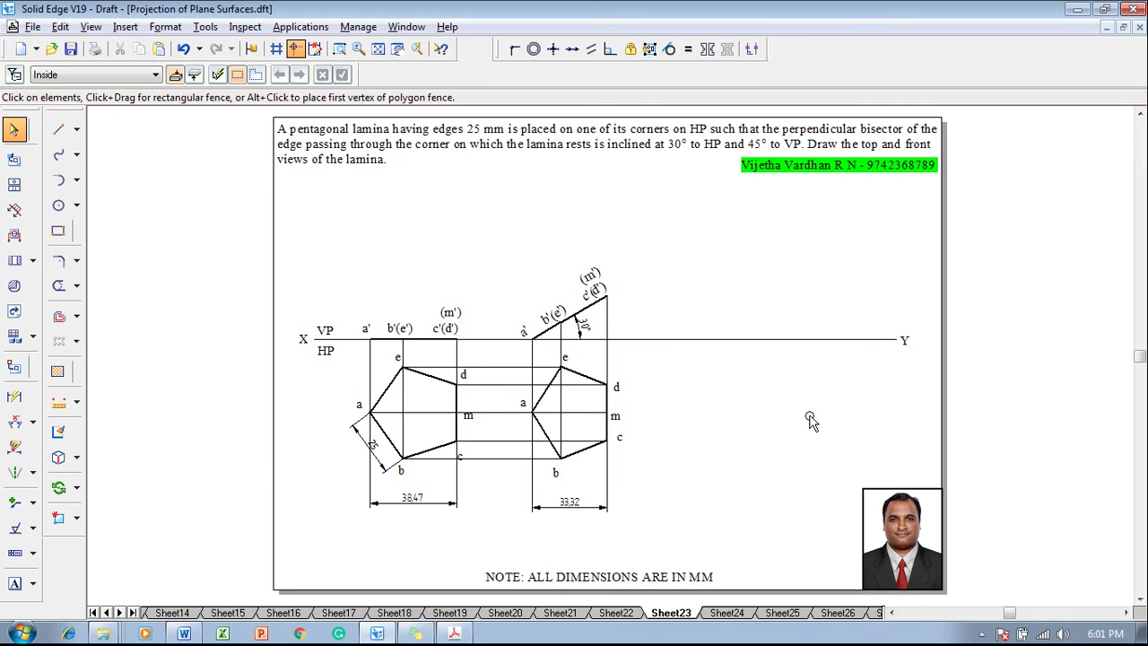
Draw a 0.13 mm wide line from XY near Y, sloping down and to the left at about 42° to XY.
click(58, 129)
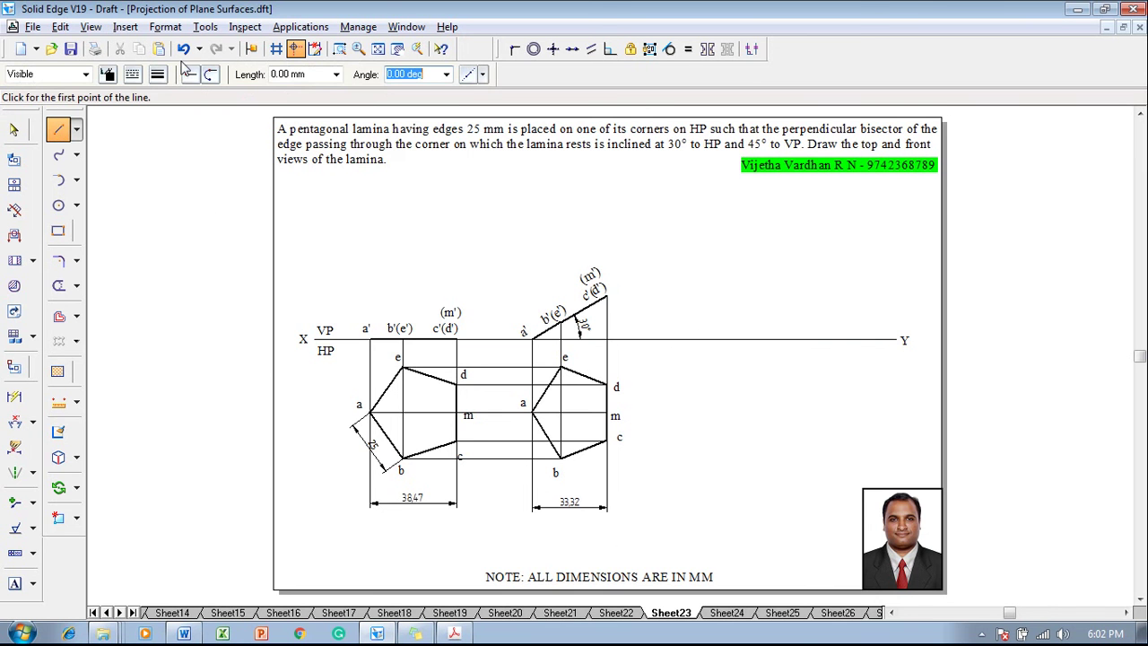
click(158, 75)
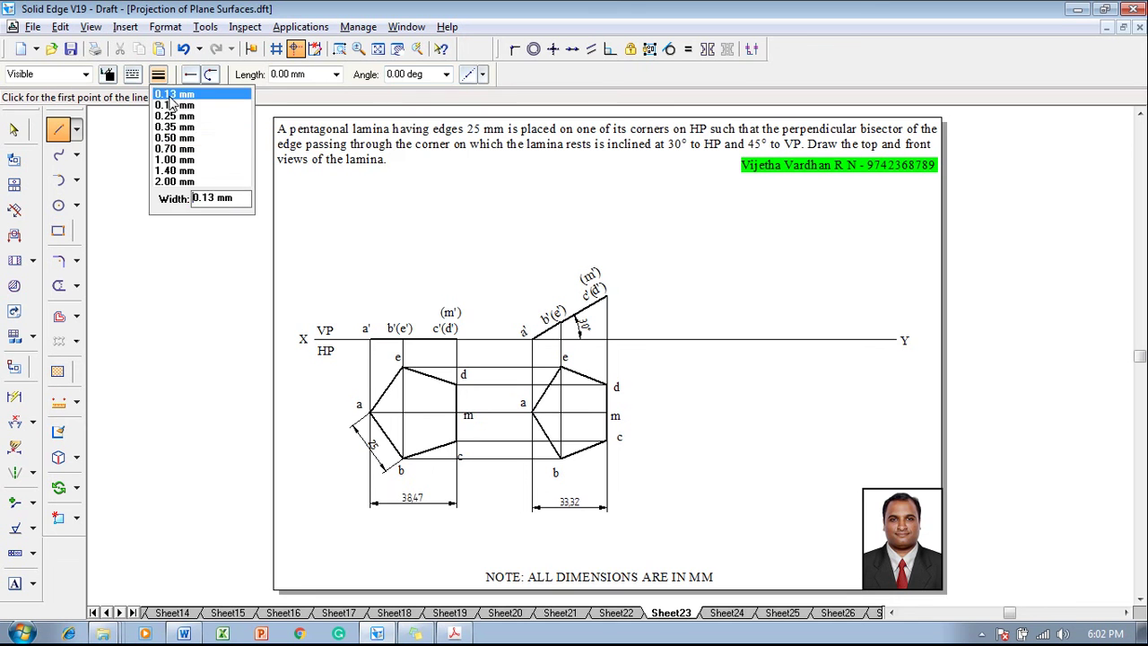
click(180, 96)
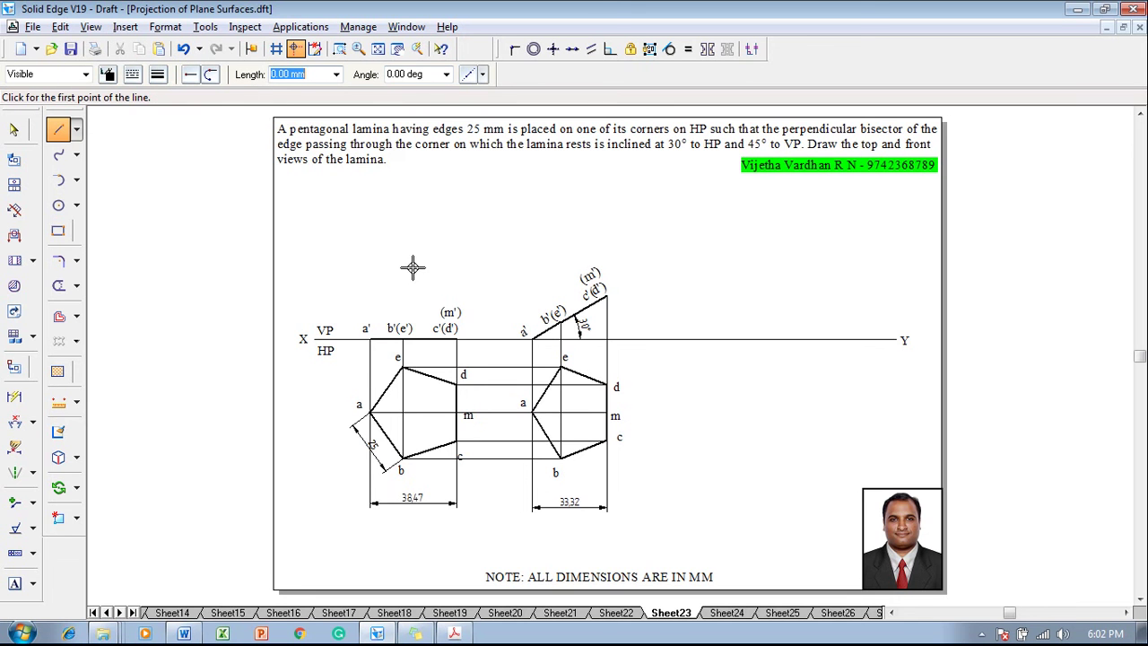
click(848, 340)
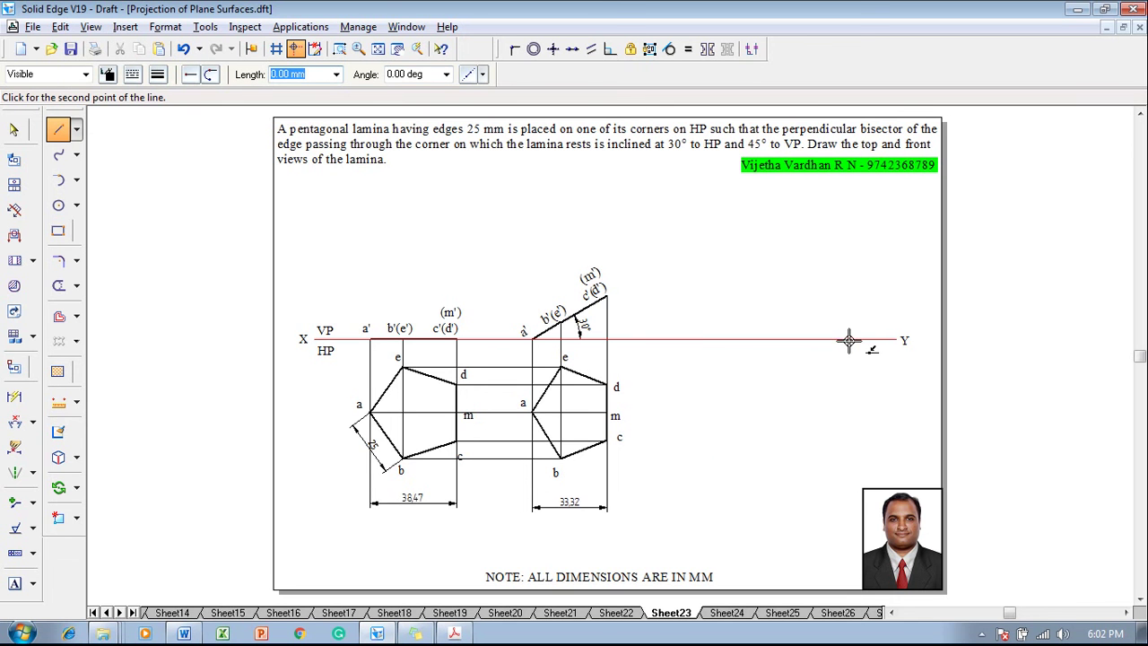
click(677, 499)
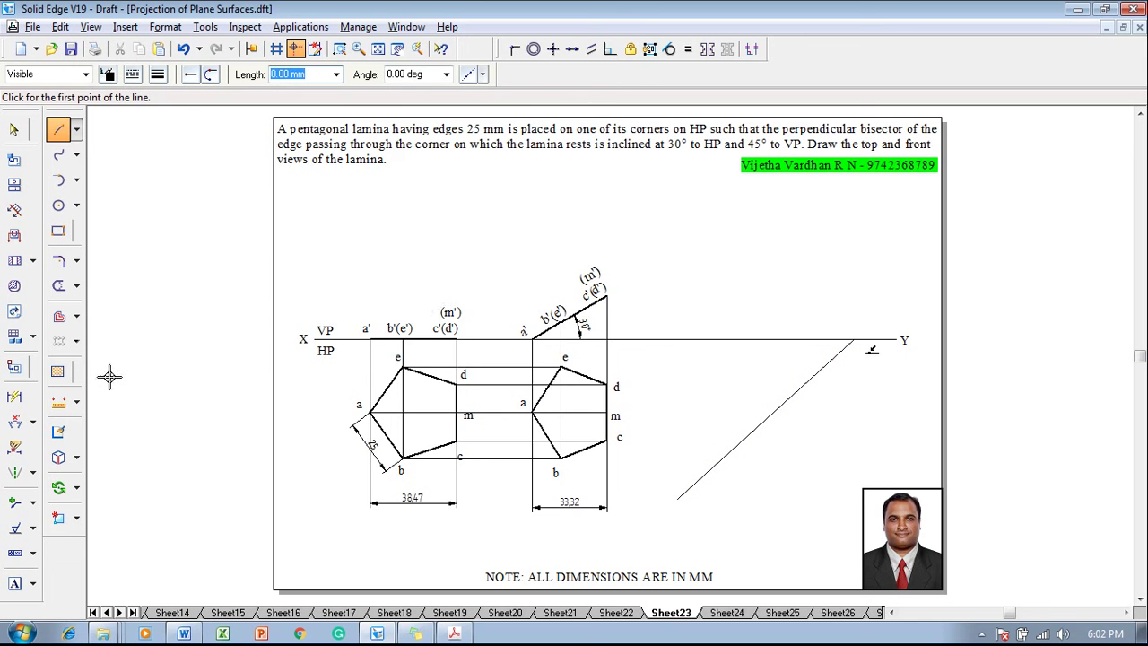
Dimension the angle between the new sloping line and the XY line and set it to 45°.
click(13, 423)
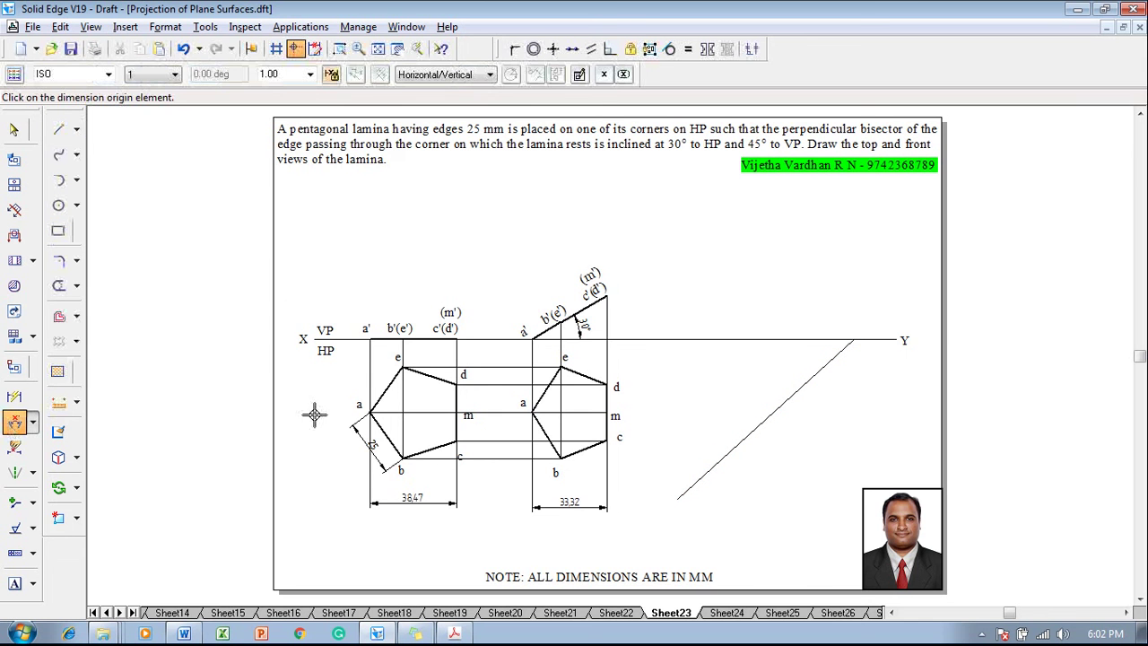
click(810, 374)
click(799, 340)
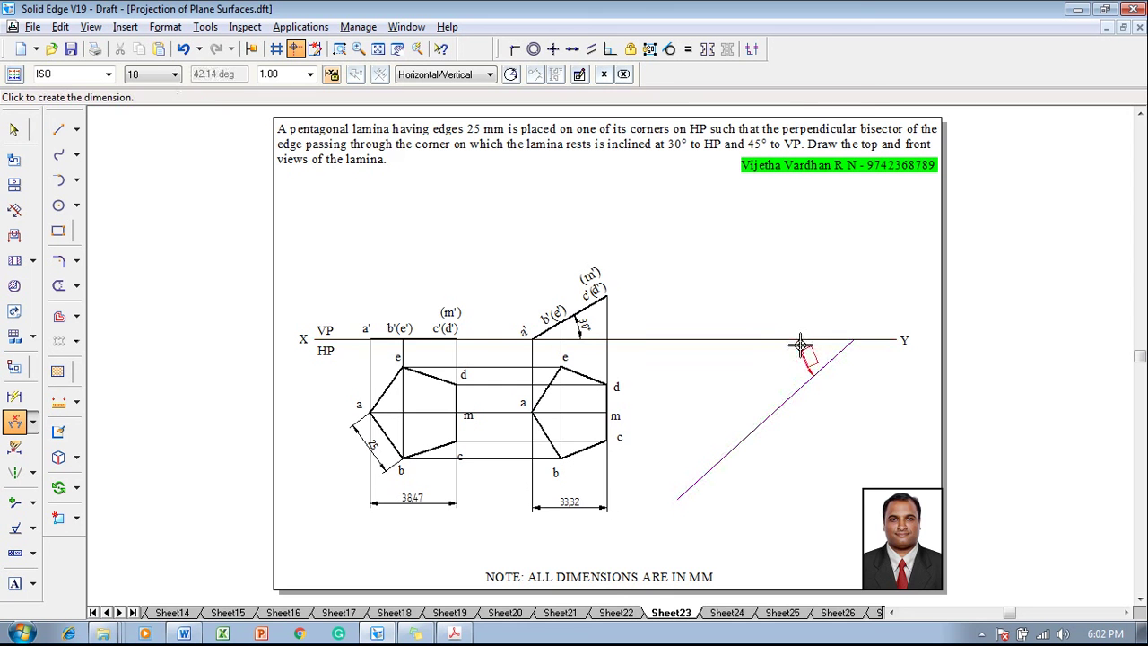
click(814, 355)
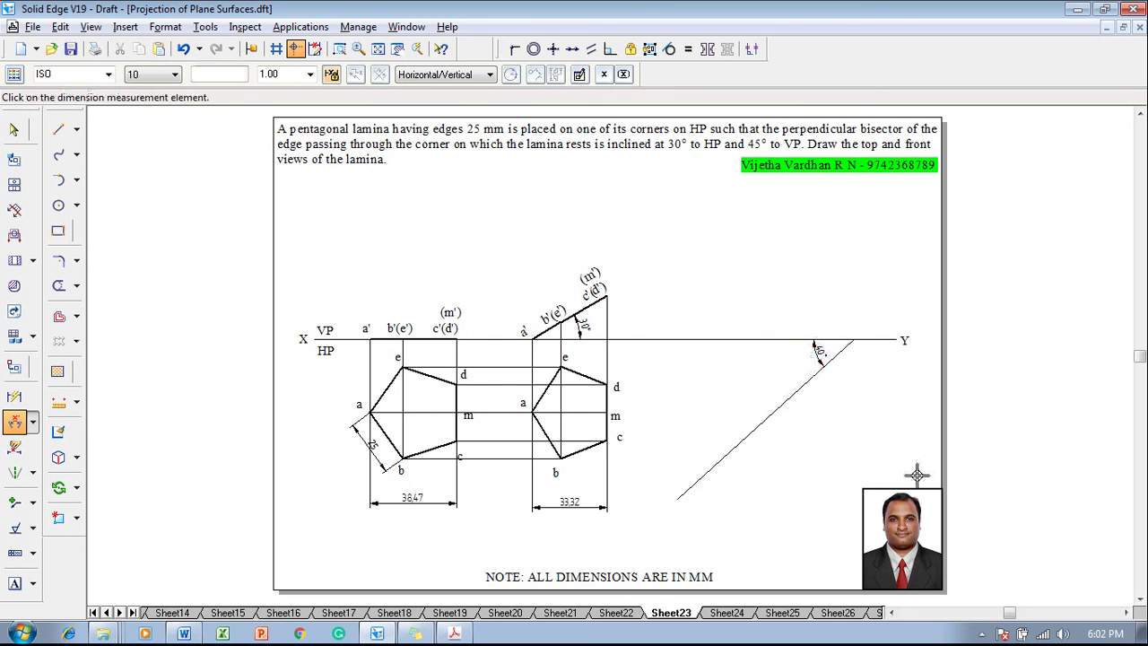
text(45)
key(Return)
key(Escape)
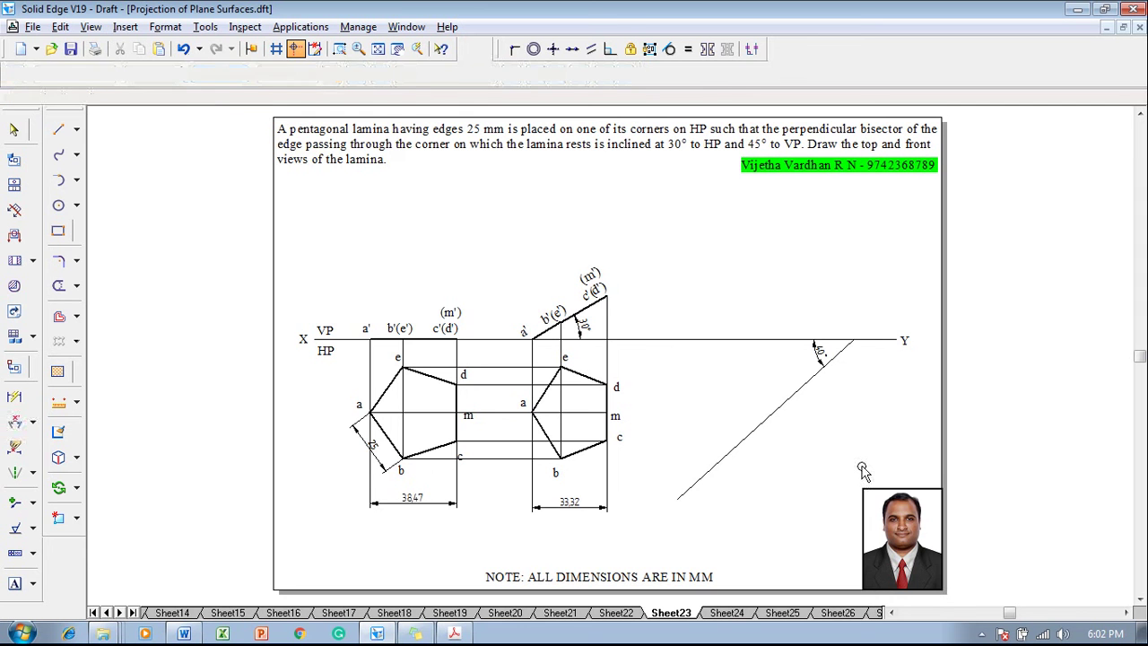
Delete the angle dimension between the sloping line and the XY line.
click(804, 358)
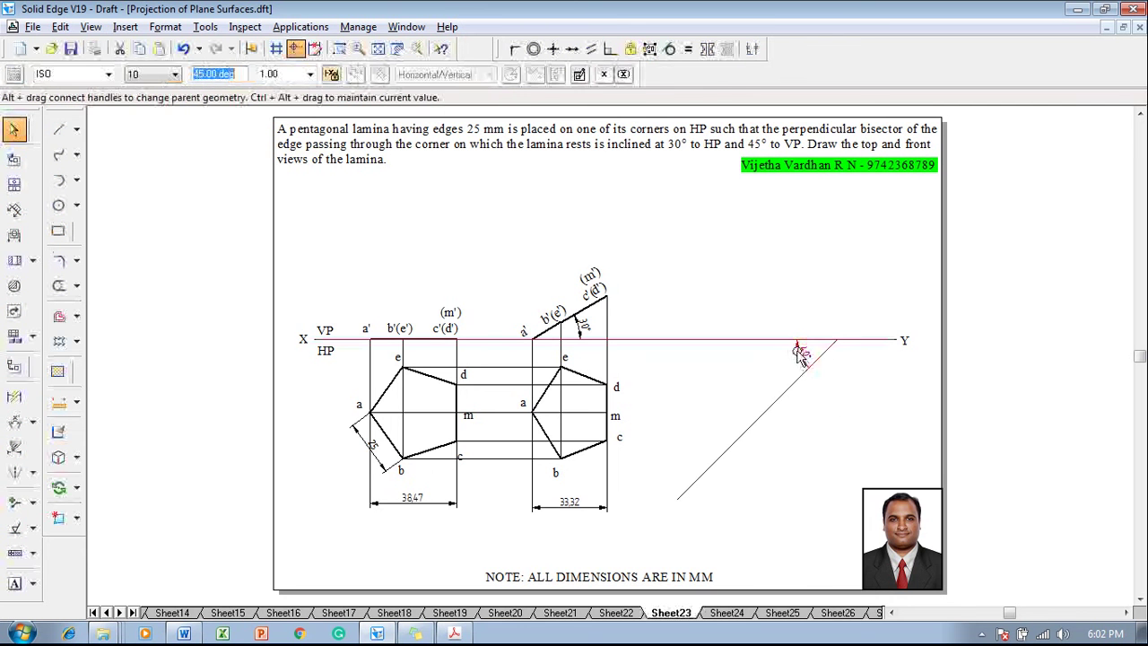
click(816, 434)
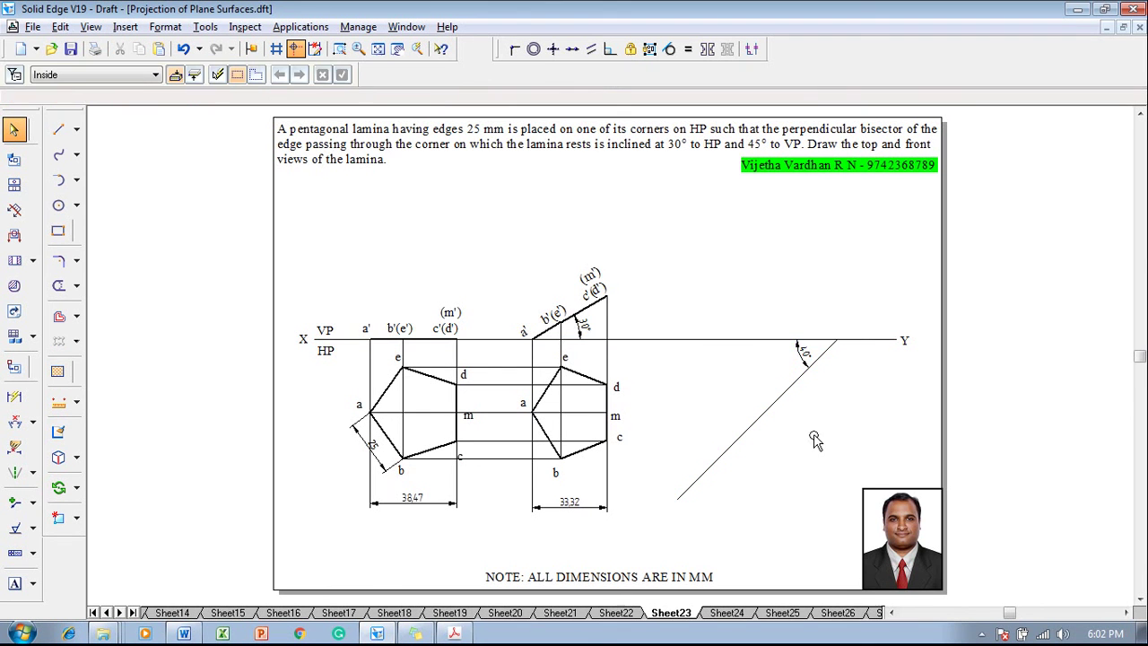
click(798, 352)
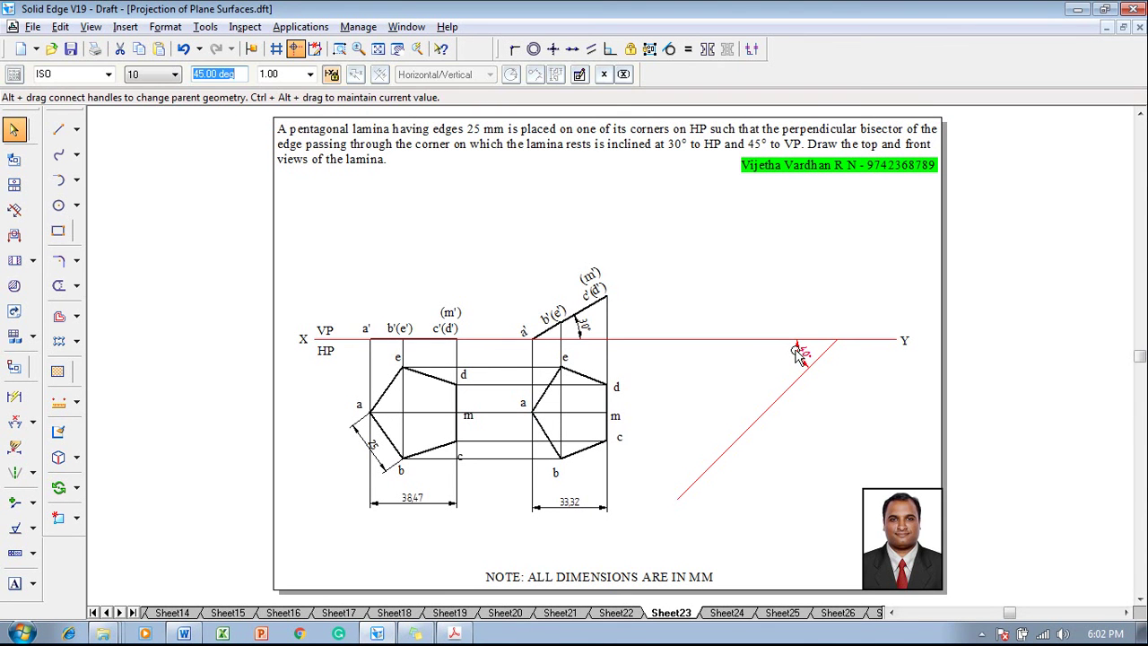
click(827, 438)
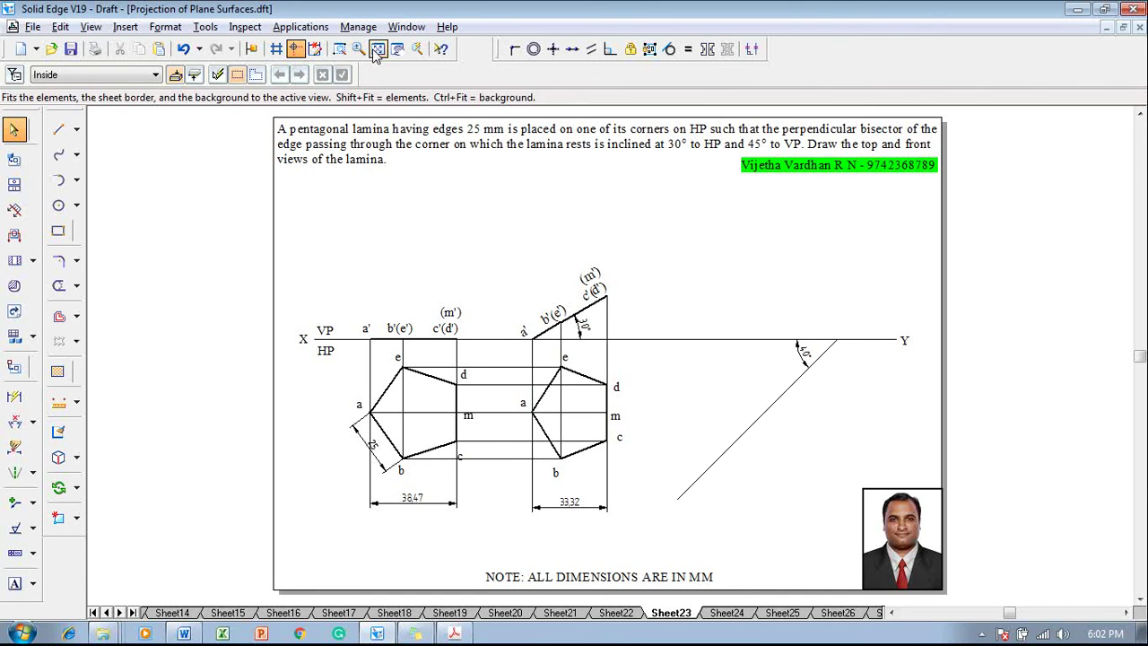
click(803, 361)
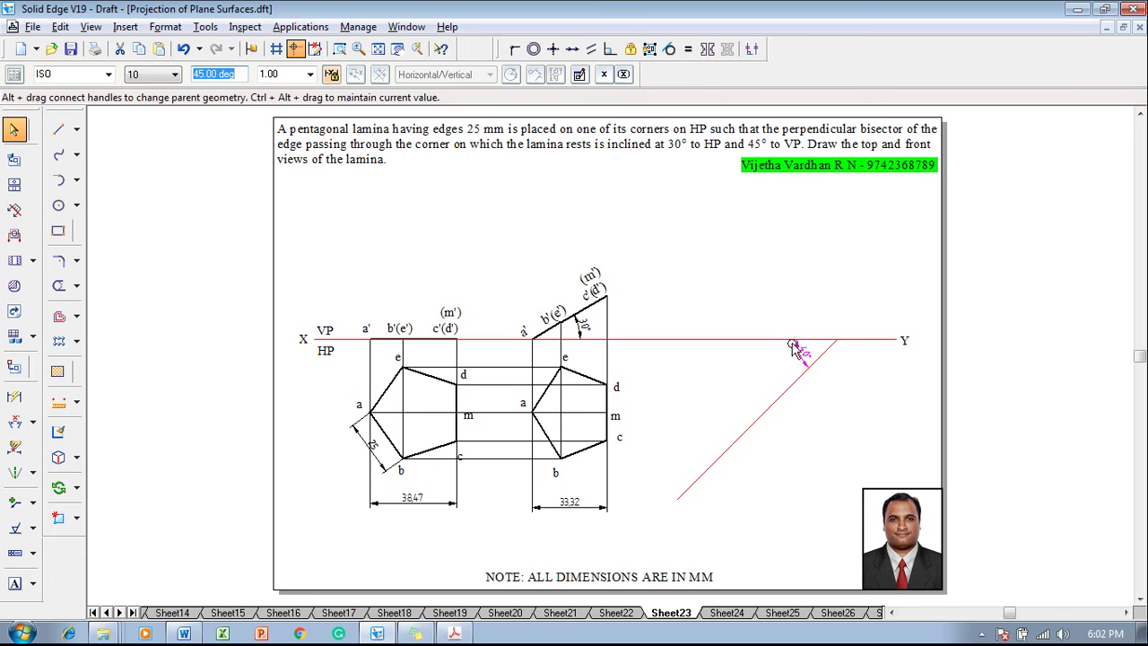
key(Delete)
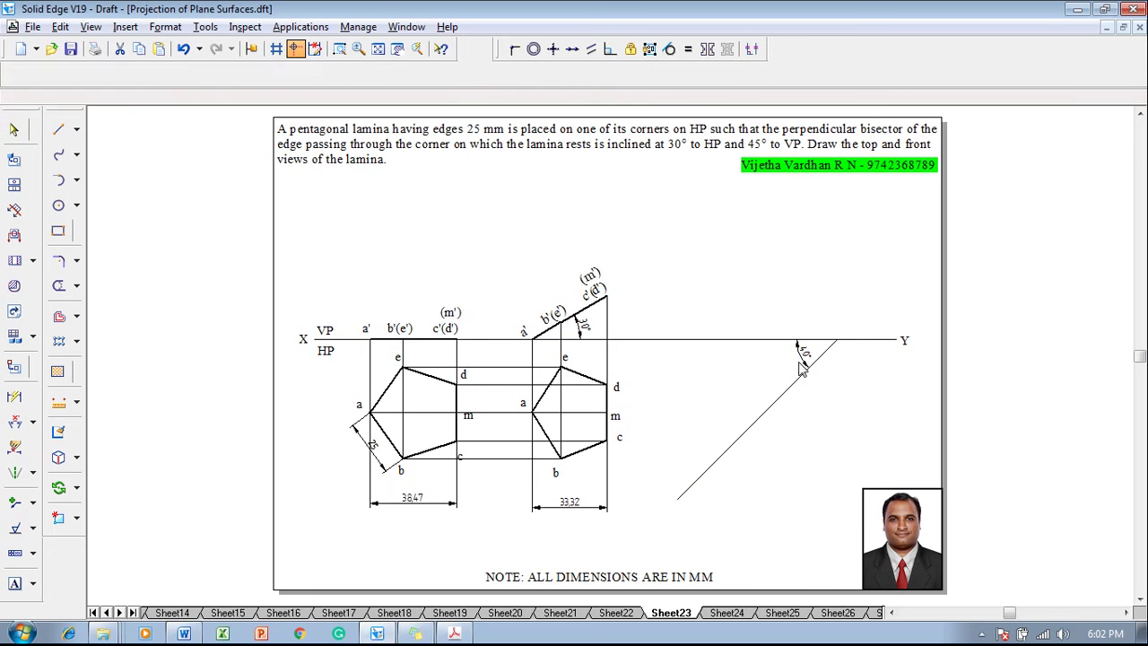
Dimension the angle between the sloping line and XY again, placing it inside the angle with the default rounding.
click(14, 421)
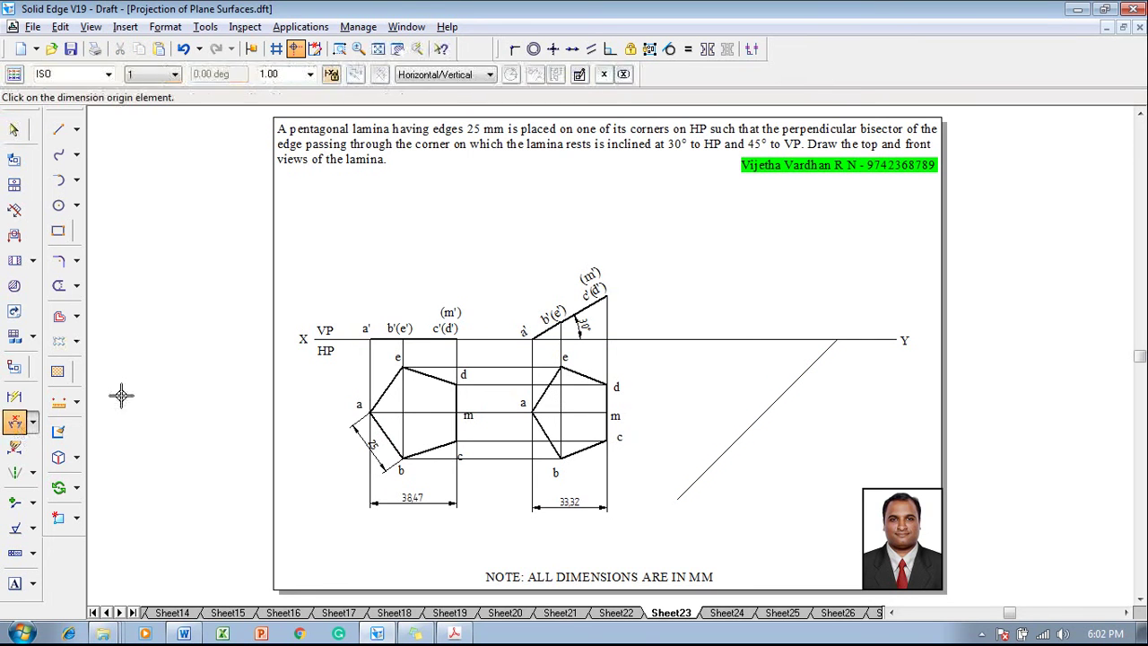
click(801, 360)
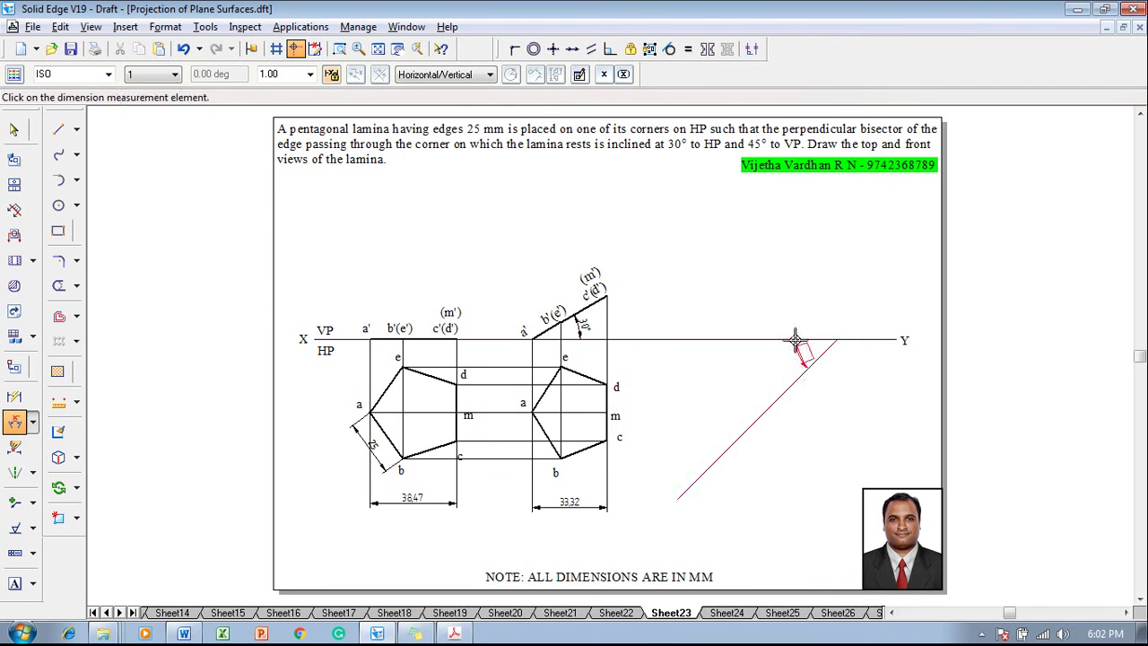
click(794, 338)
click(804, 353)
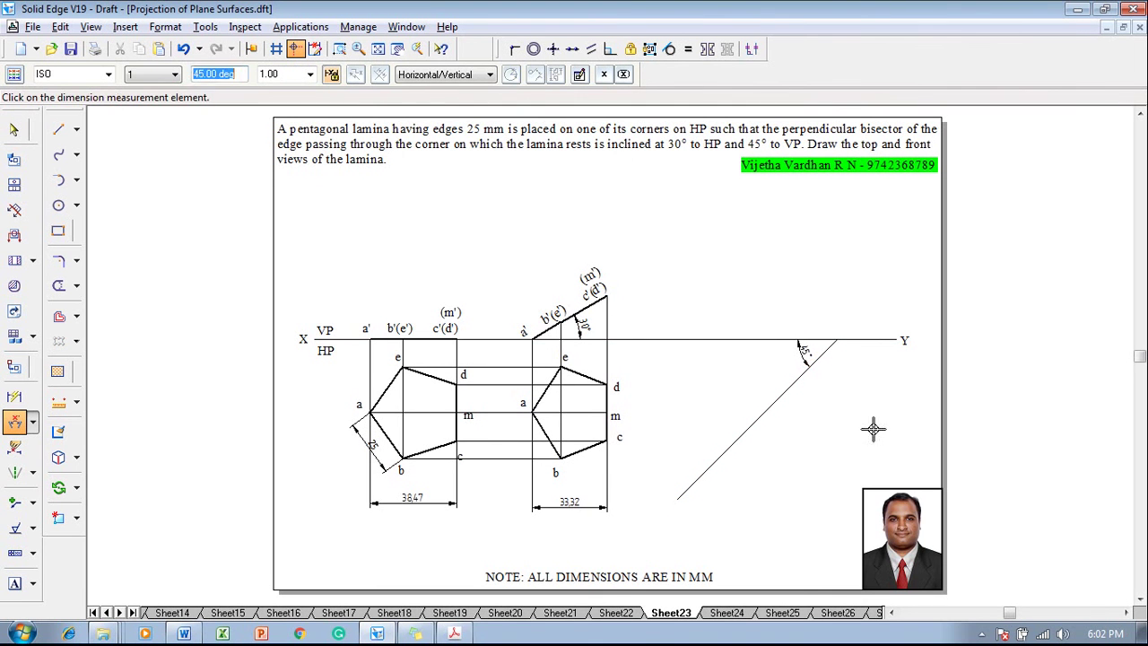
key(Escape)
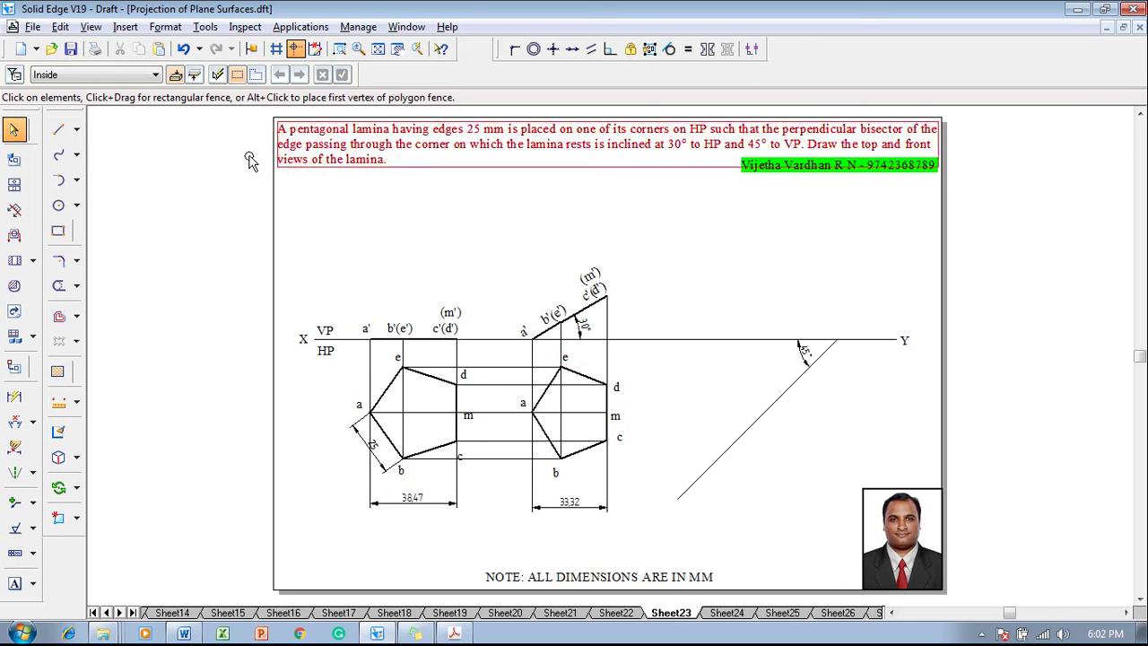
Place a 2.00 mm wide point on the 45° line near its lower end.
click(78, 130)
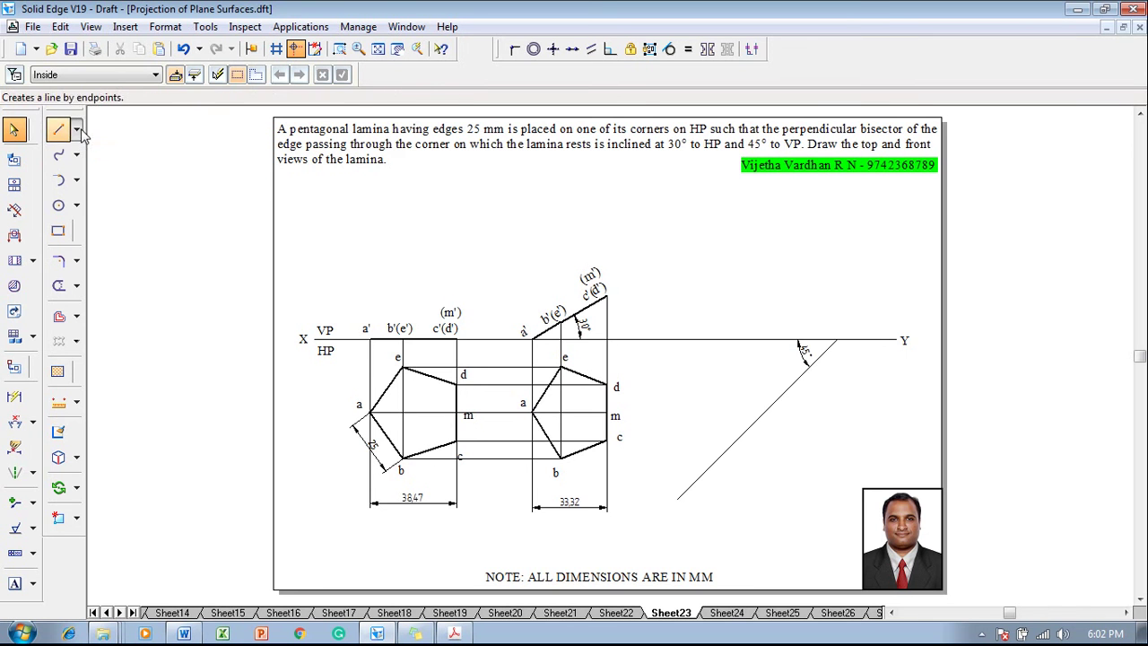
click(78, 130)
click(121, 148)
click(157, 74)
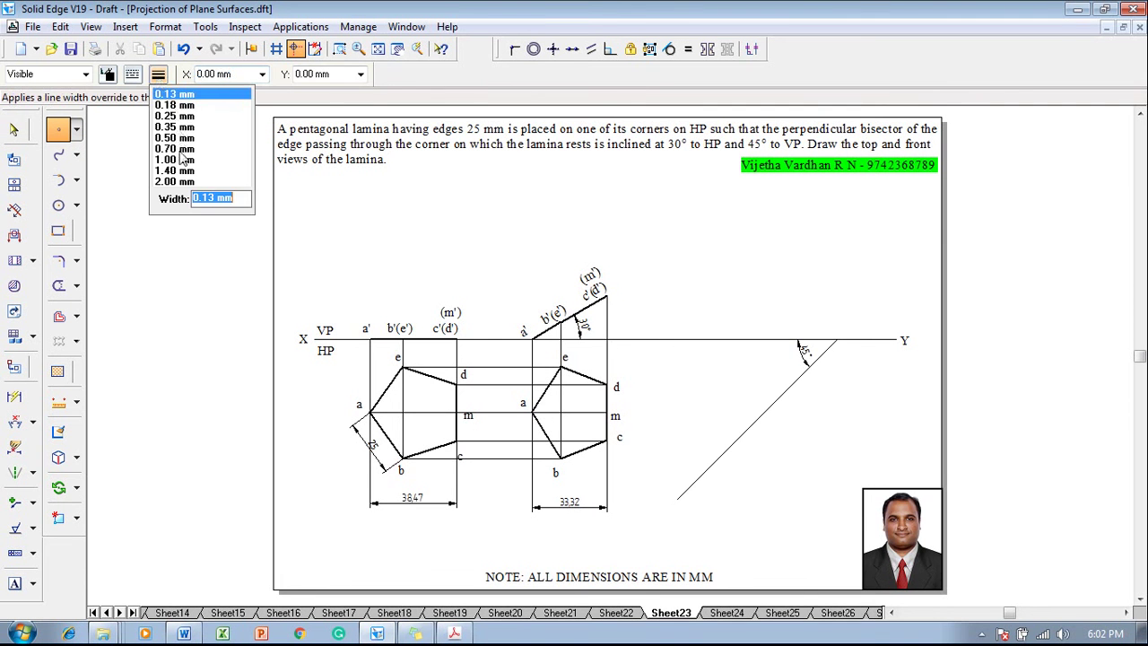
click(169, 182)
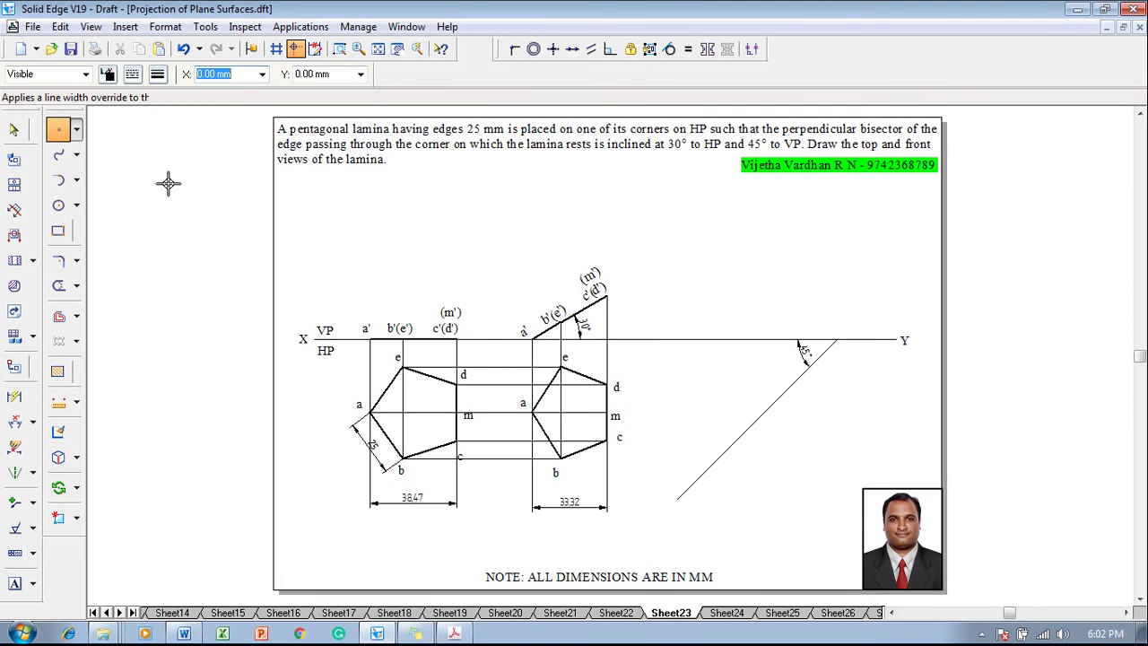
click(704, 472)
key(Escape)
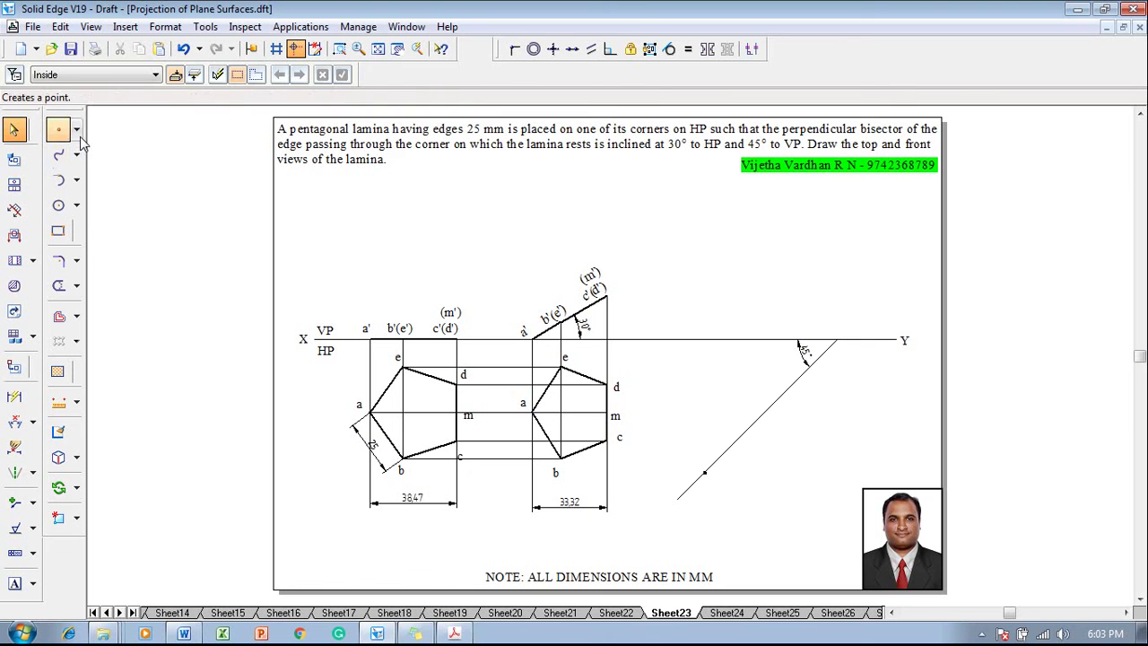
Draw a short arc of radius 38.47 mm centred on the point, starting on the 45° line and sweeping up and to the left.
click(78, 179)
click(114, 218)
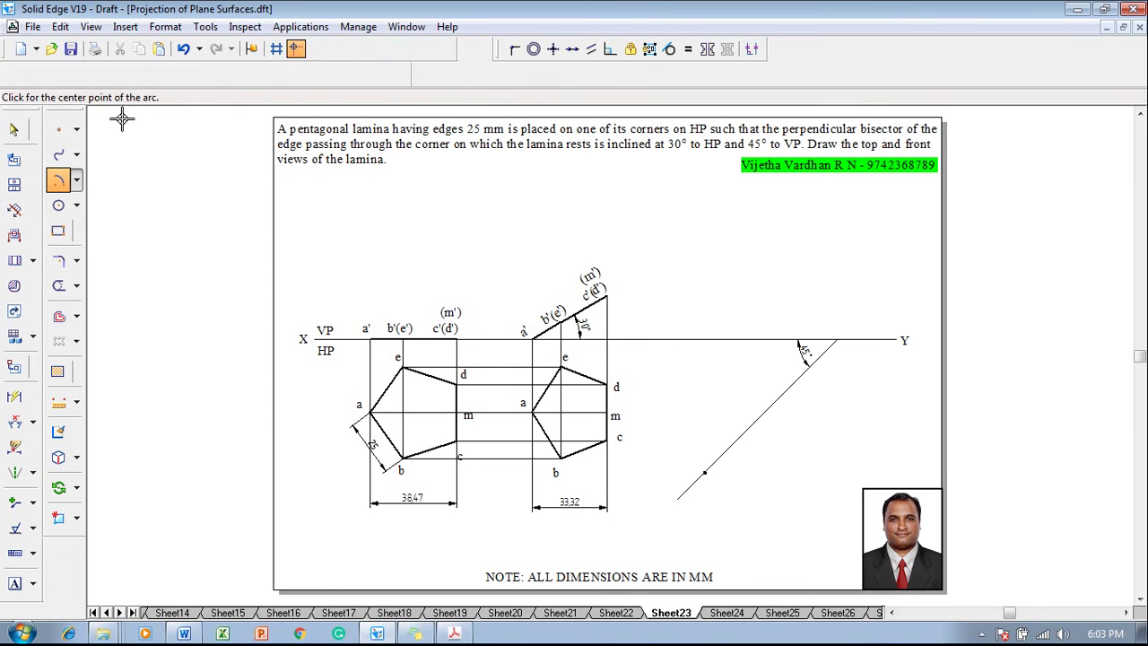
click(202, 93)
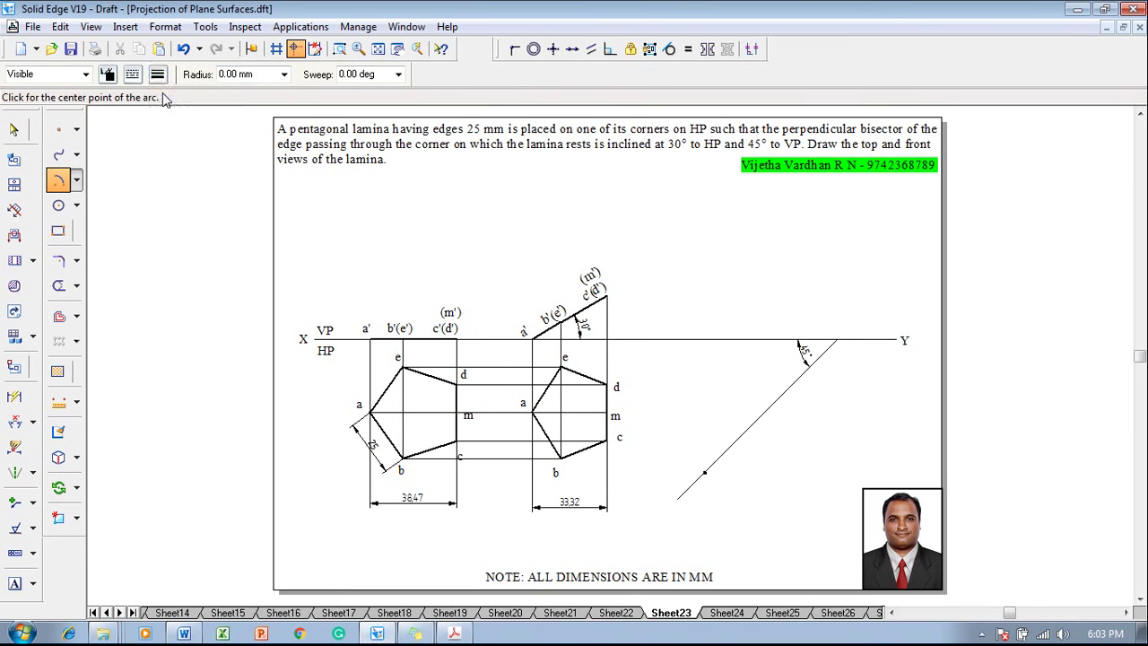
click(707, 472)
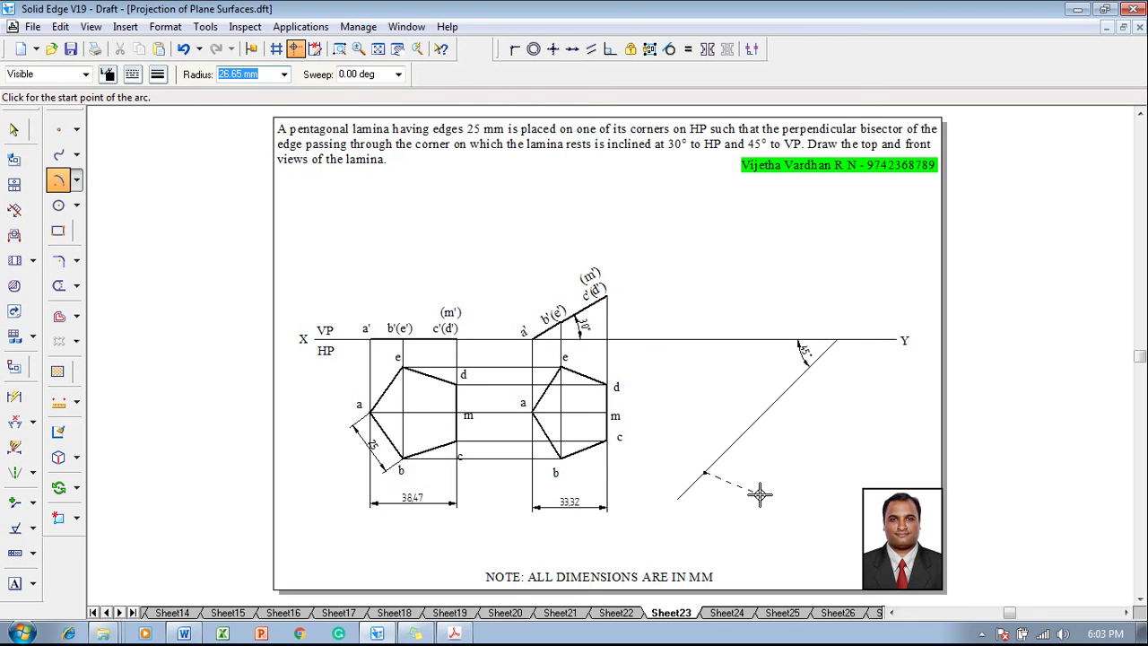
text(38.47)
key(Tab)
click(755, 403)
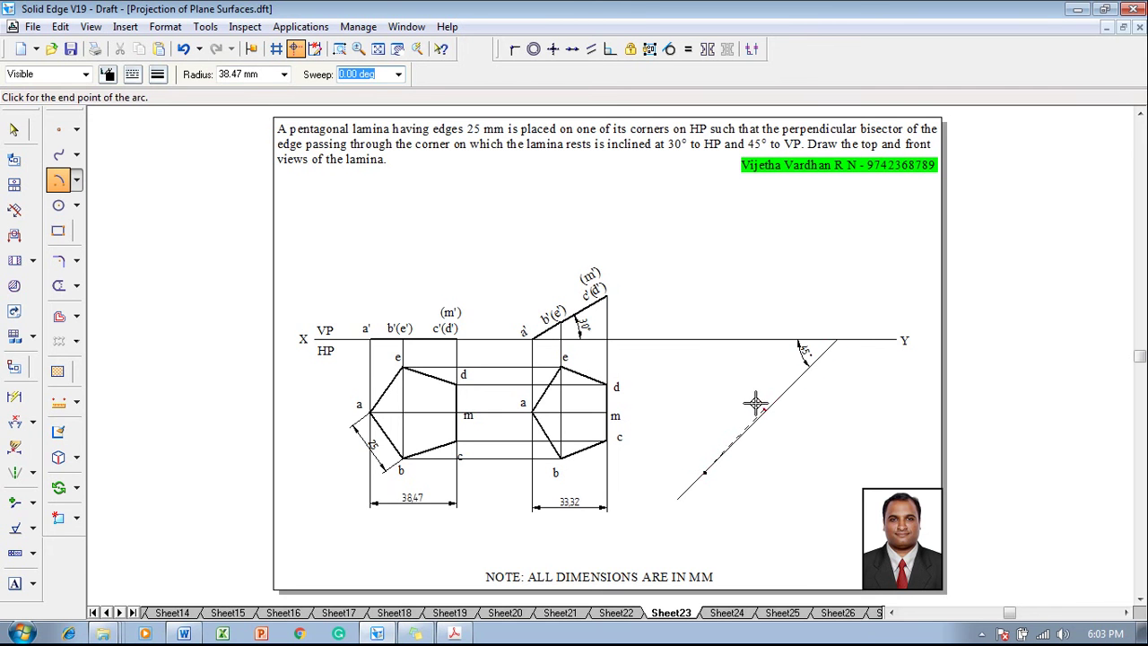
click(742, 397)
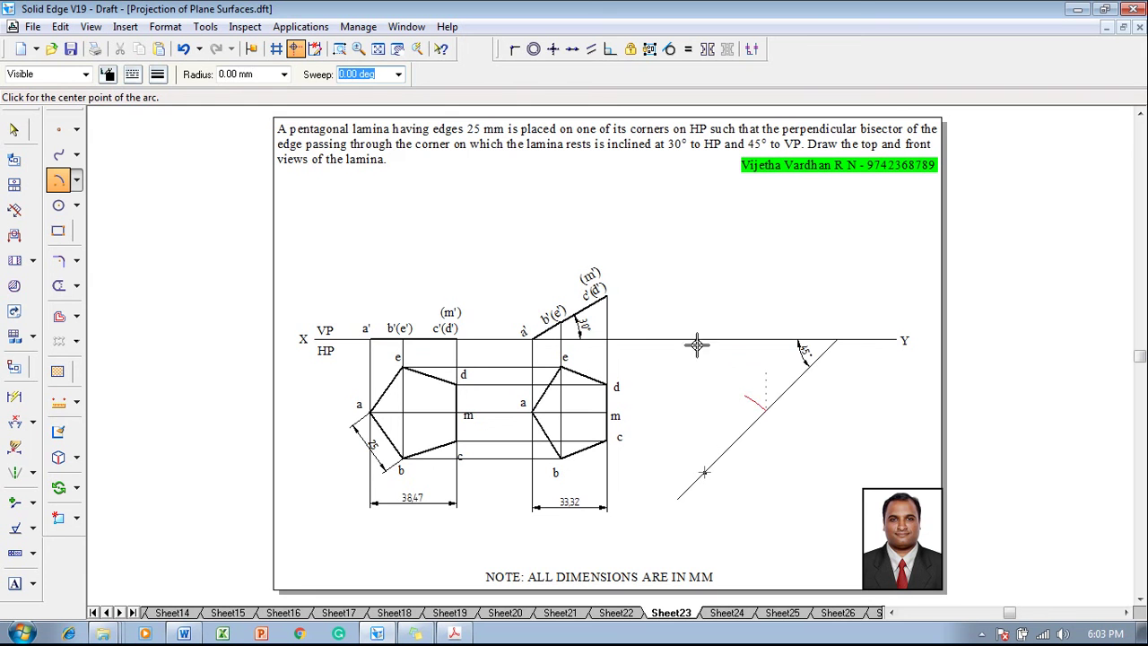
Draw a short horizontal line to the left from where the arc meets the 45° line.
click(77, 132)
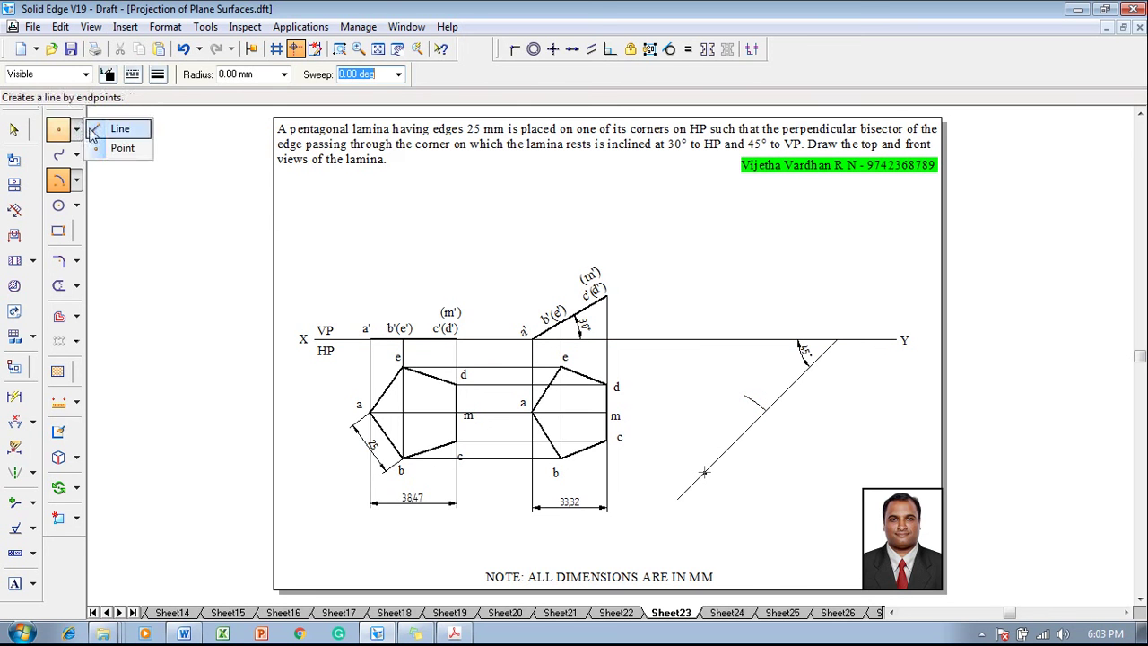
click(103, 125)
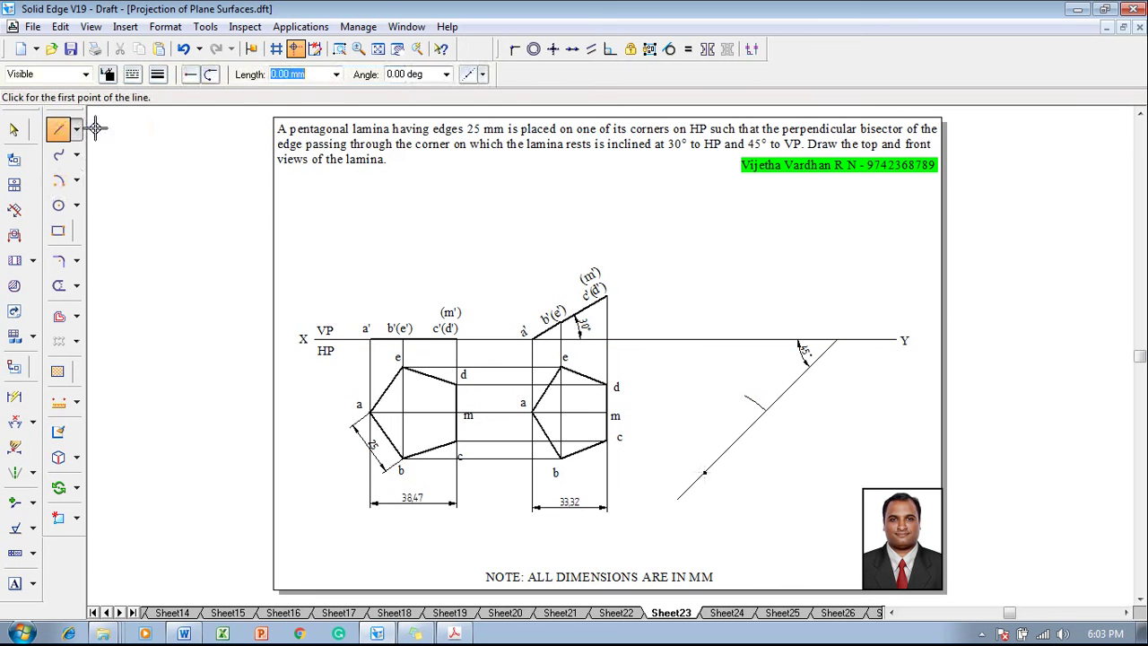
click(764, 410)
click(718, 410)
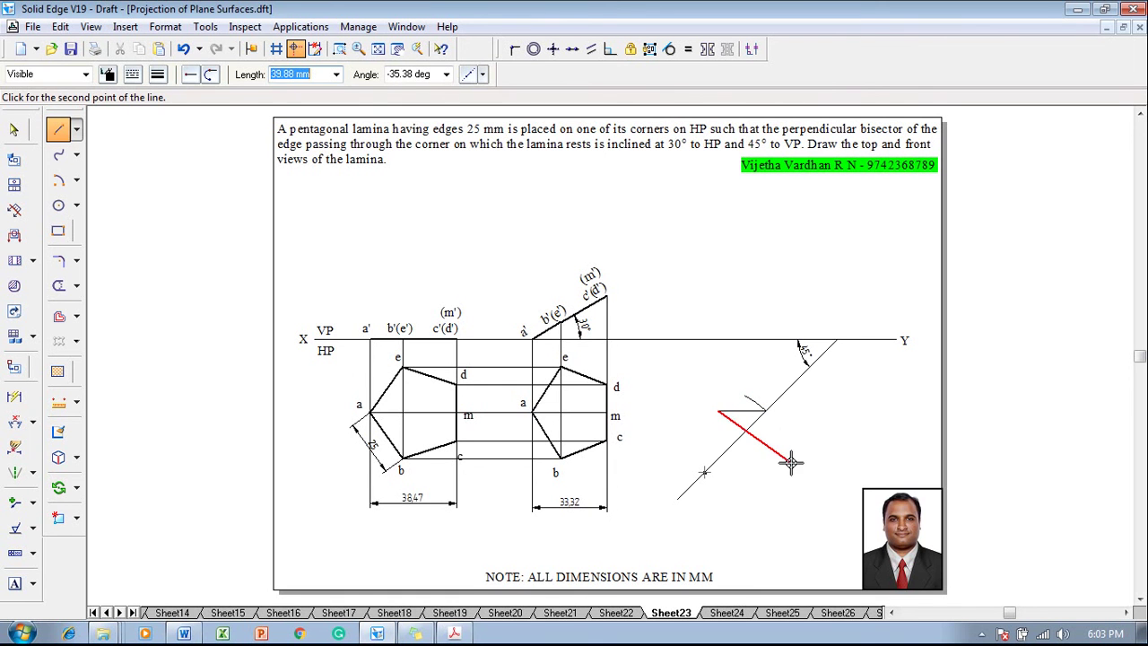
right_click(789, 463)
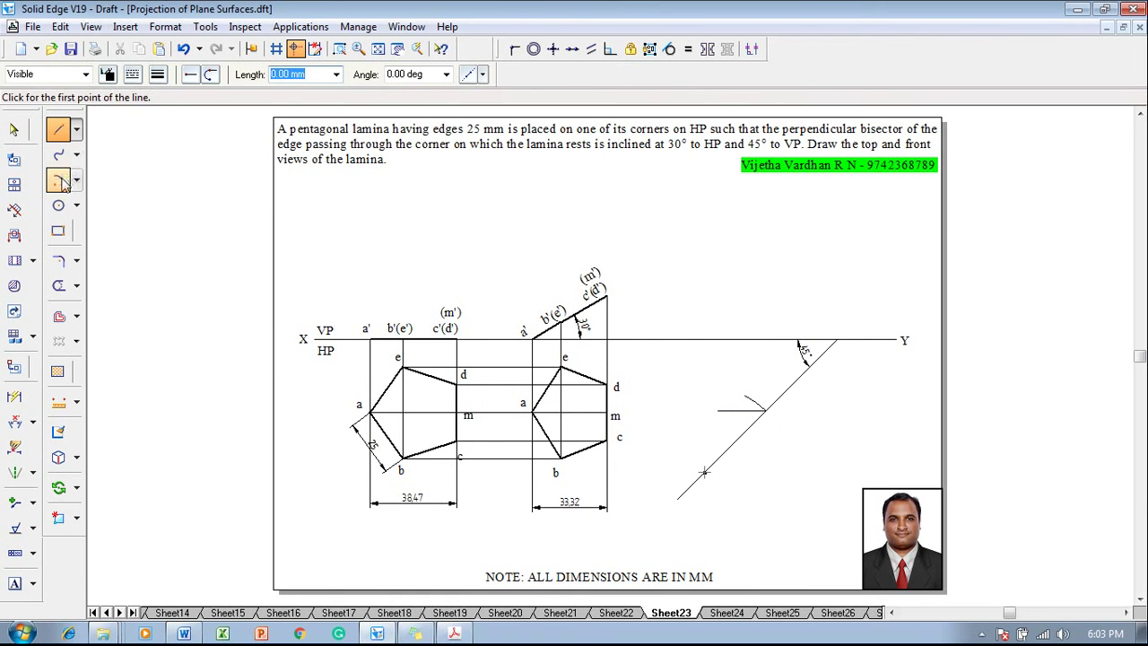
Draw a short arc of radius 33.32 mm centred on the point, starting at the short horizontal line and sweeping up and to the left.
click(60, 181)
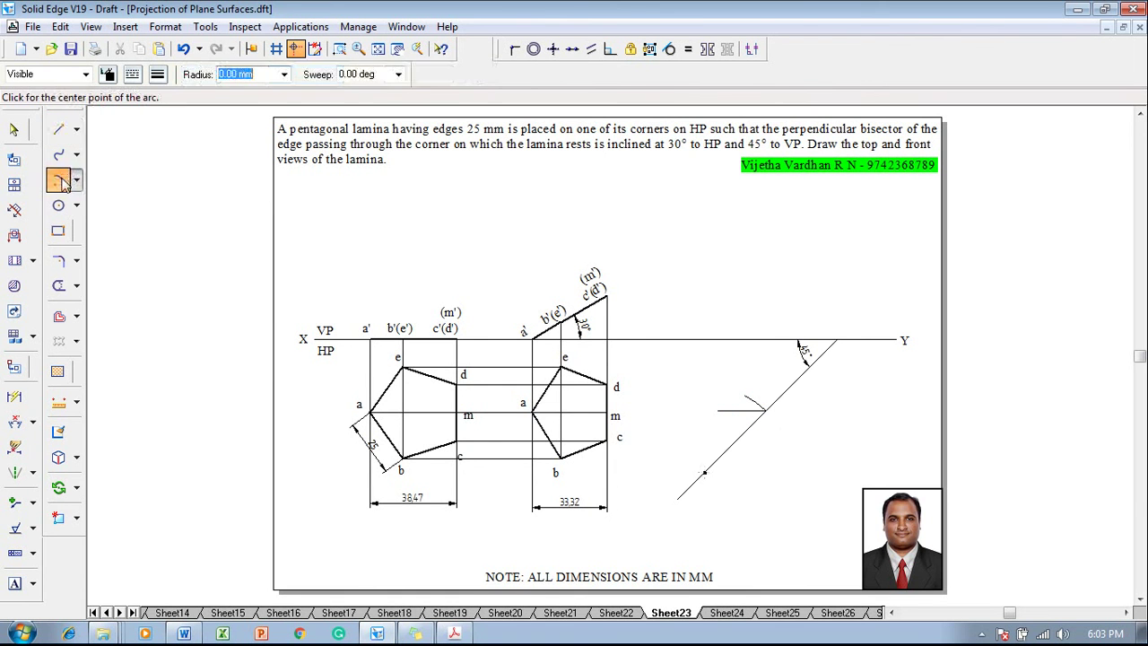
click(706, 474)
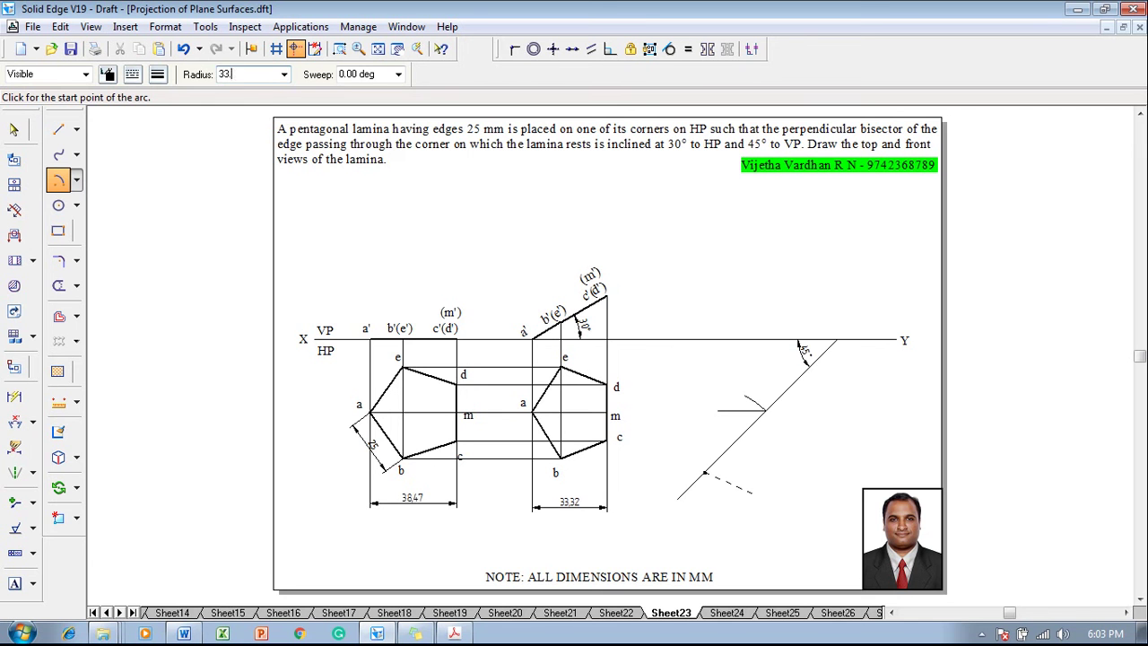
text(33.32)
key(Tab)
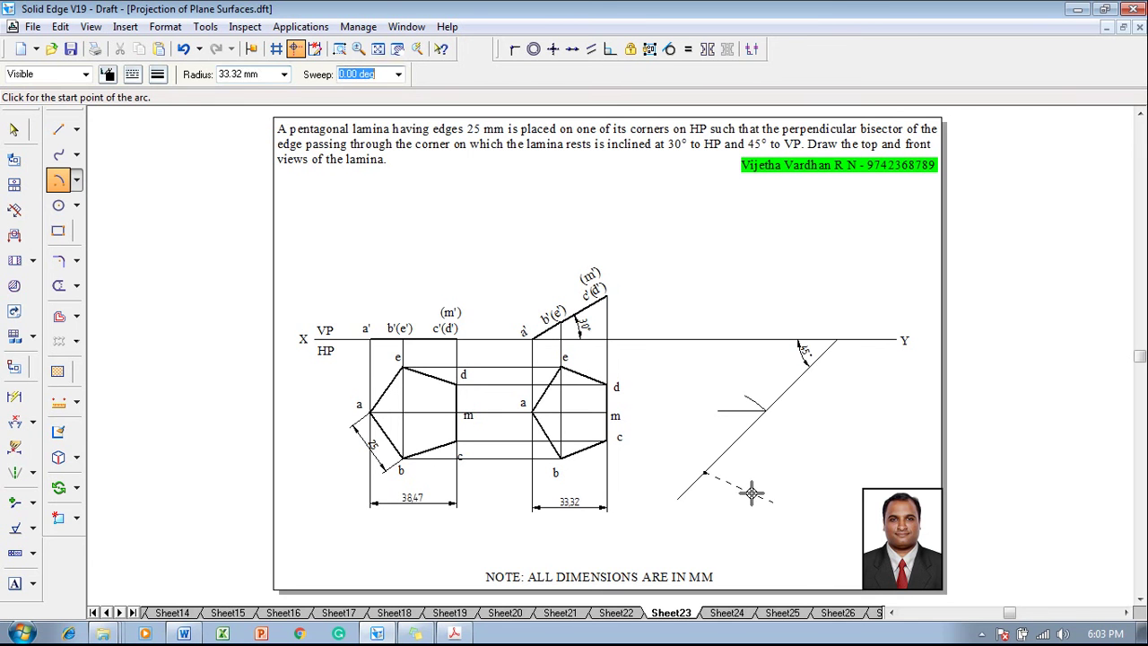
click(740, 413)
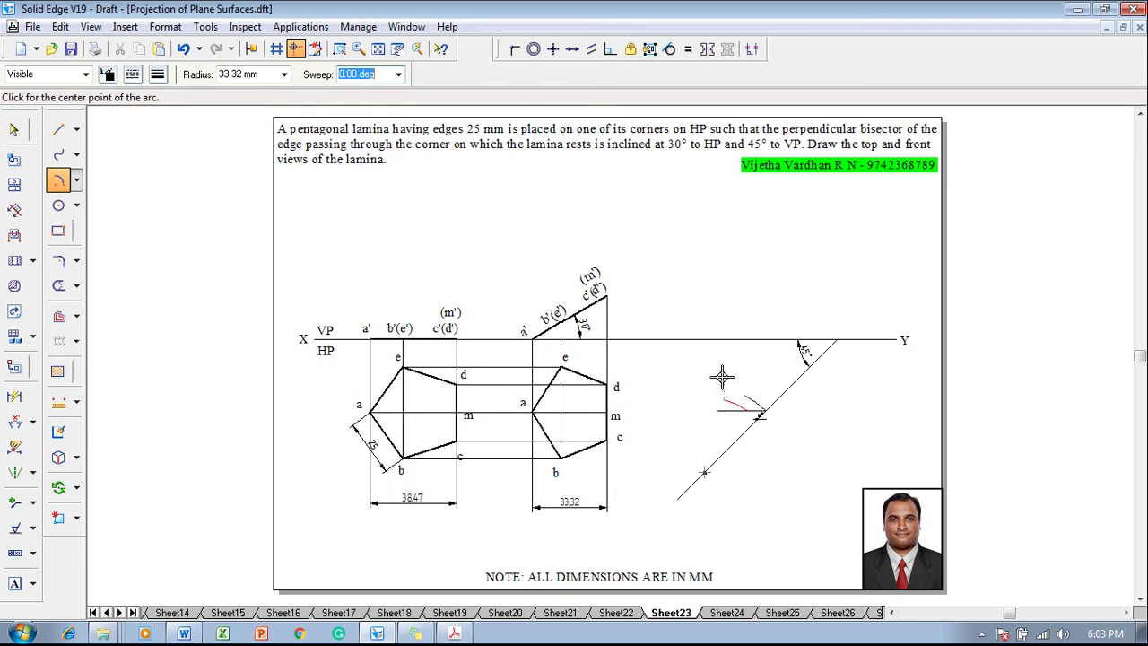
click(721, 377)
key(Escape)
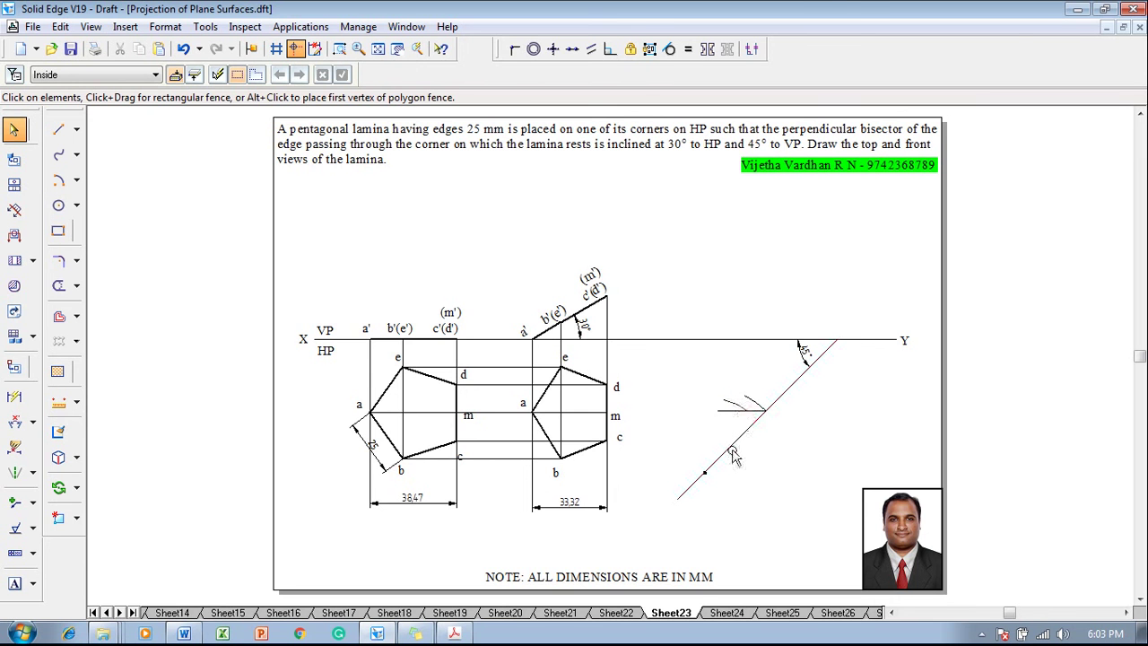
Draw a thin line from the point on the 45° line to where the 33.32 mm arc meets the short horizontal line.
click(58, 129)
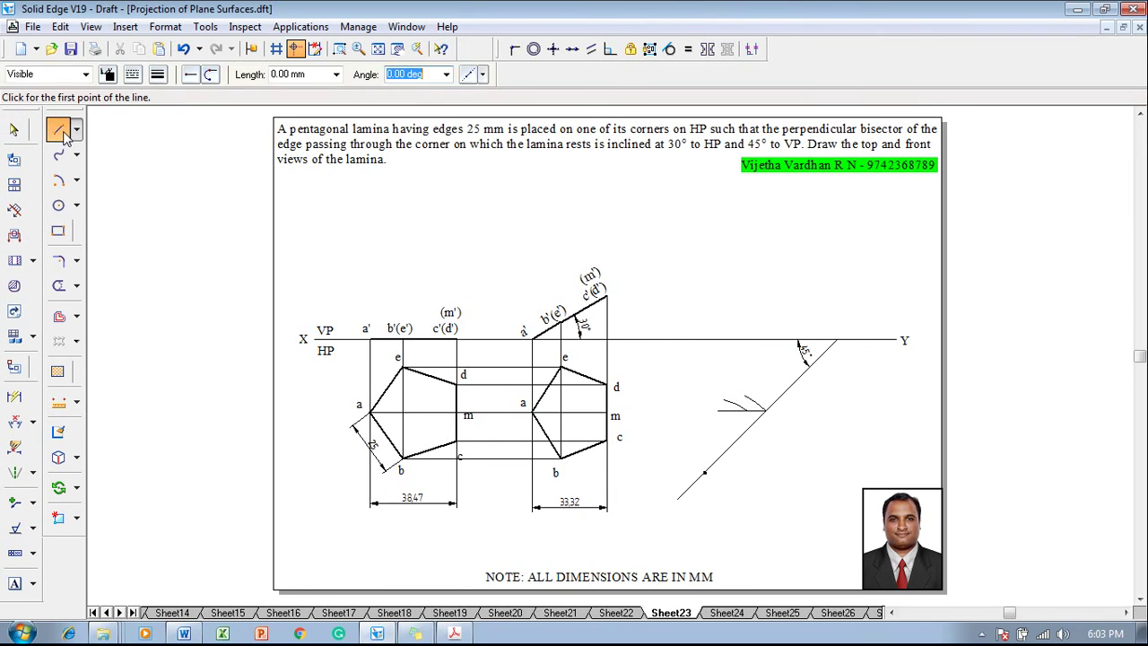
click(159, 75)
click(179, 95)
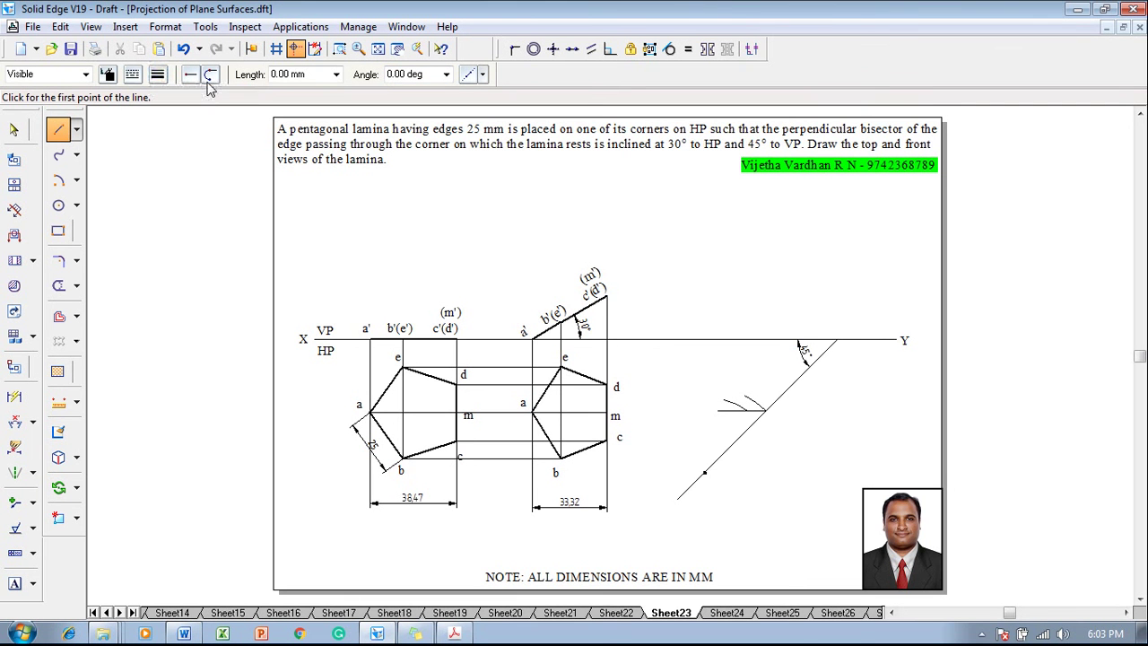
click(706, 471)
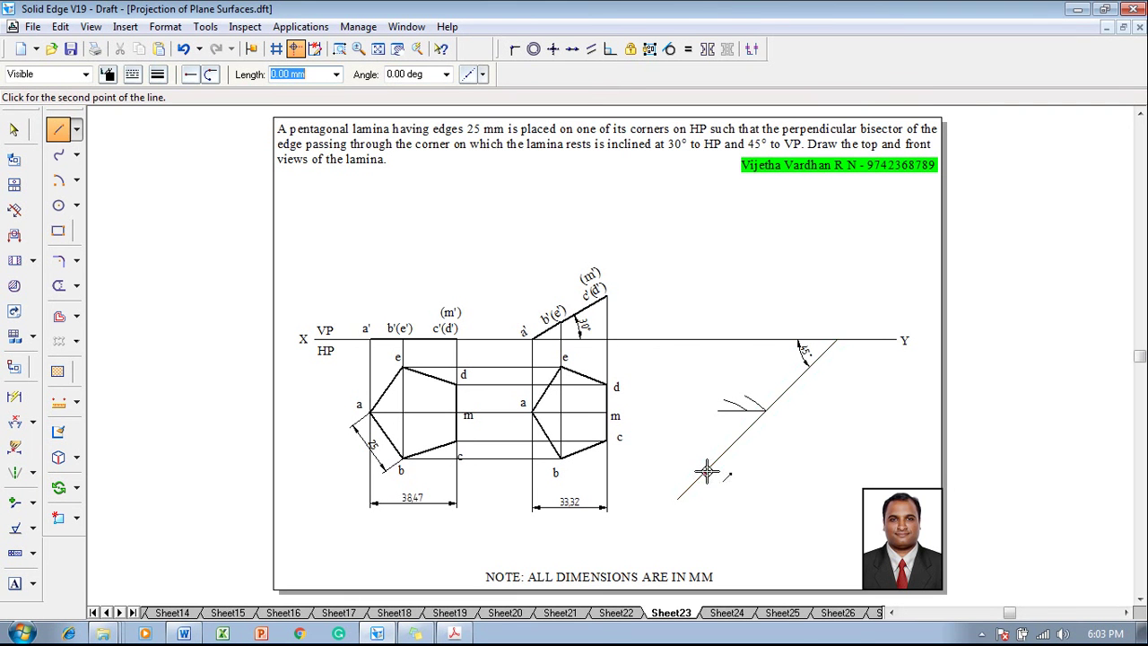
click(744, 410)
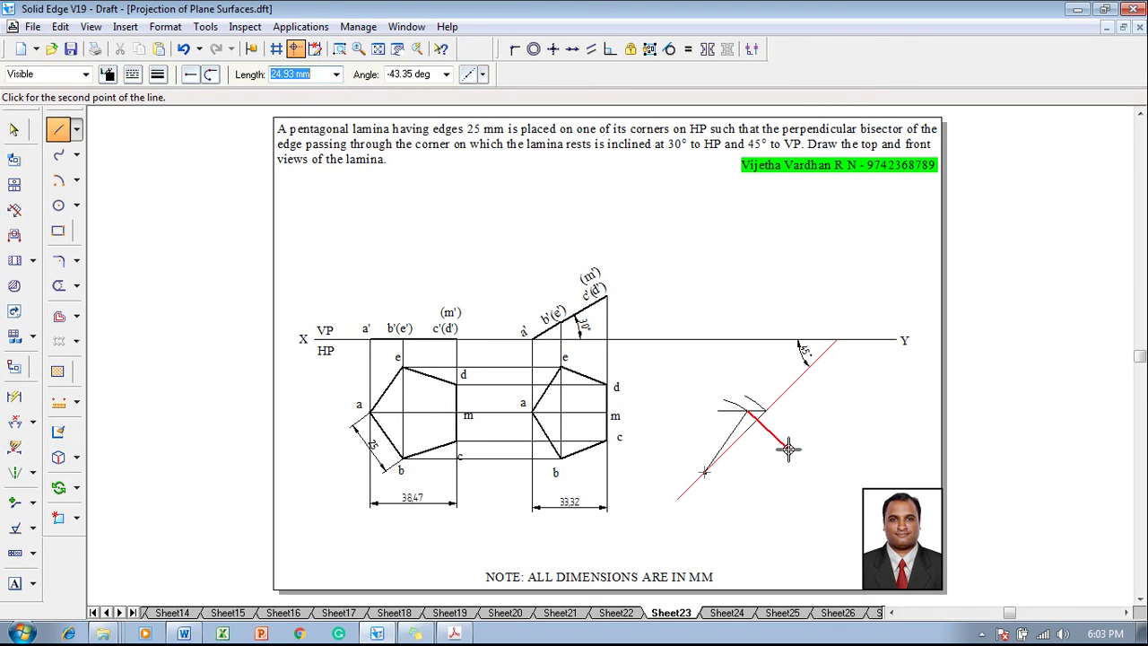
key(Escape)
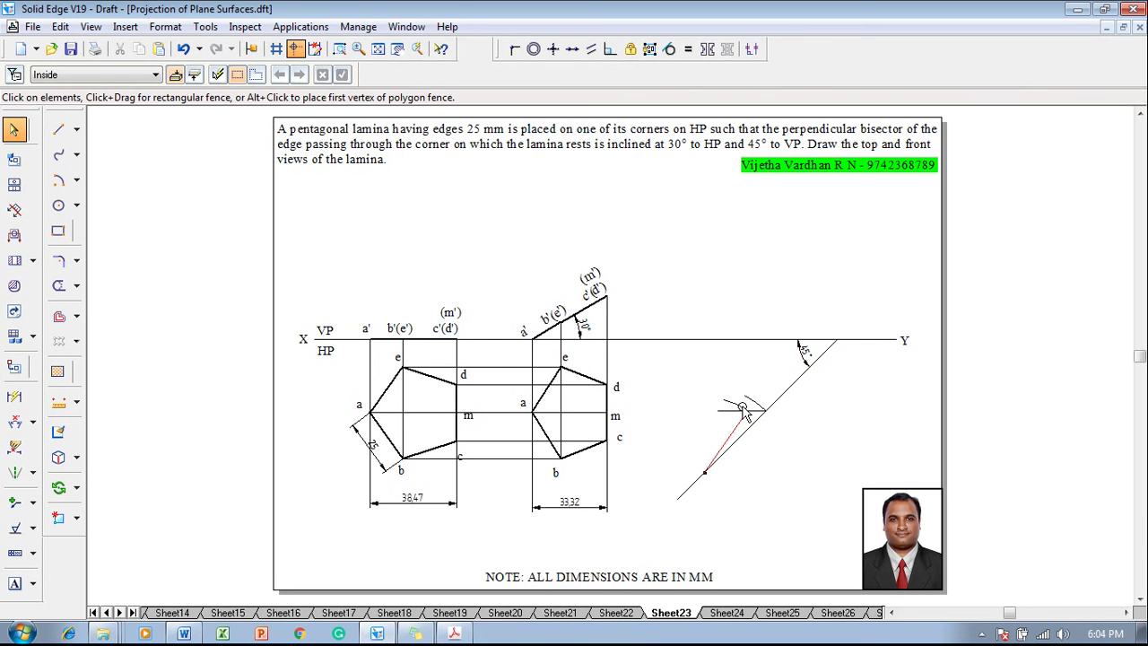
Dimension the angle between the new sloping line and XY, placing it inside the angle below XY.
click(15, 421)
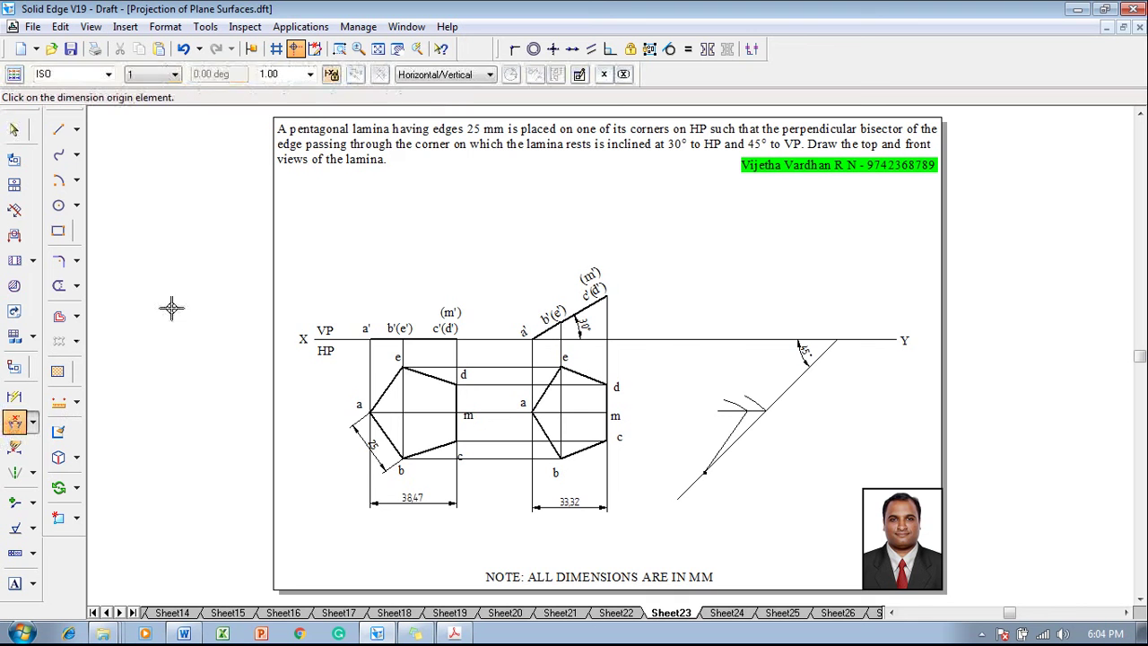
click(739, 415)
click(753, 338)
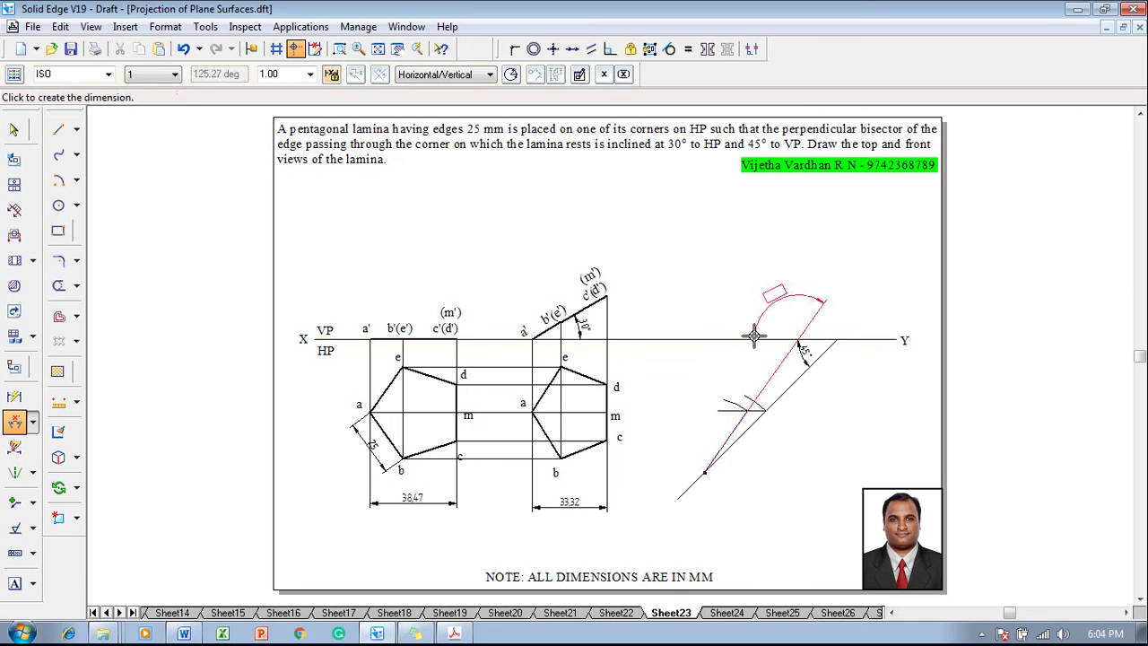
click(764, 357)
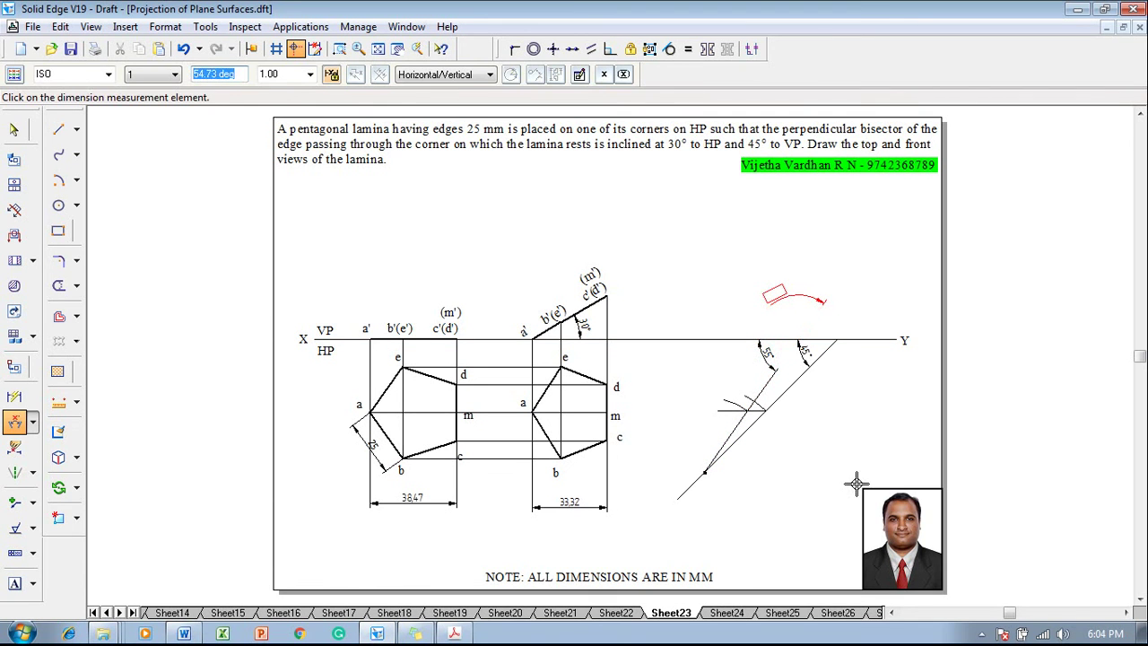
key(Escape)
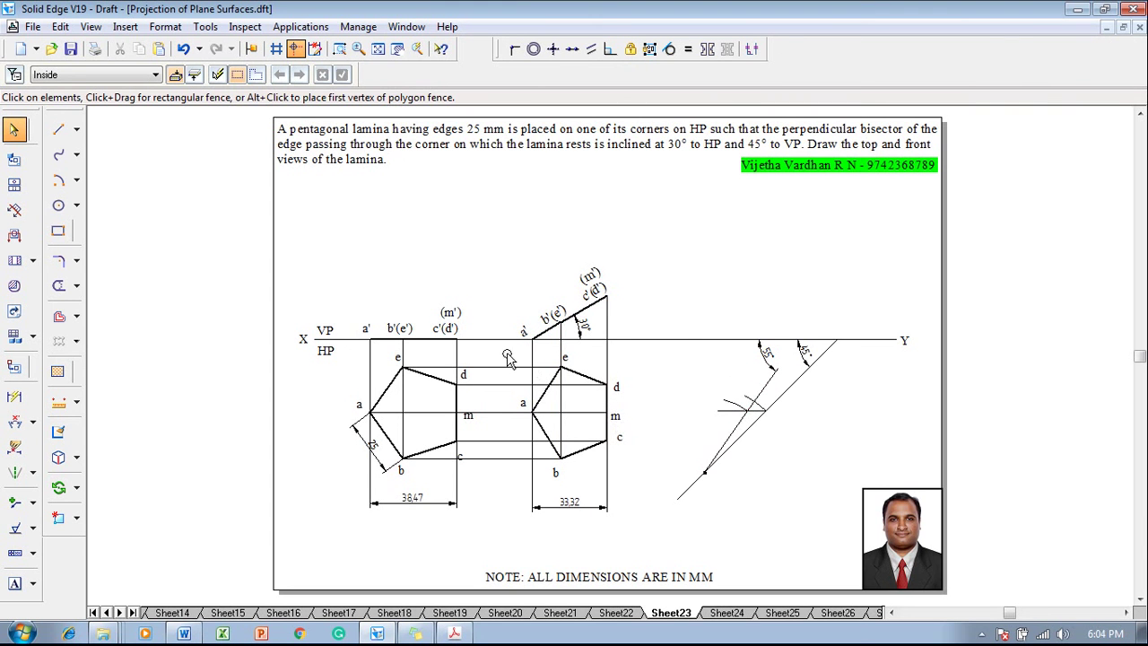
Copy the second top-view pentagon with its labels, moving it from corner a onto the point on the 45° line.
drag(500, 352, 646, 497)
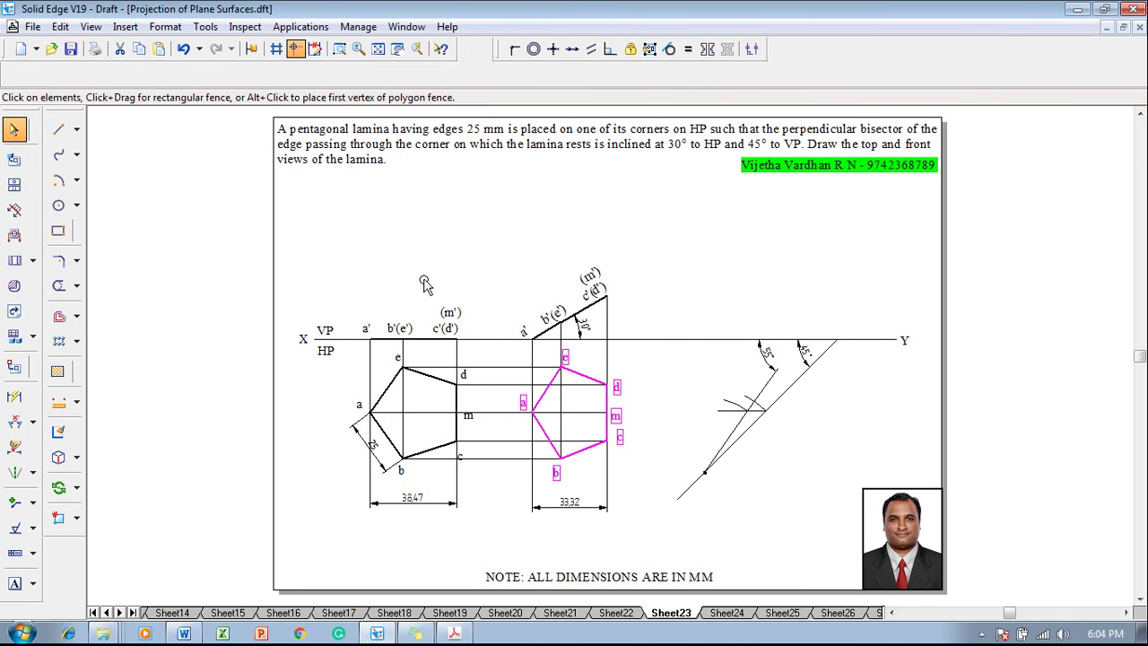
click(78, 489)
click(103, 489)
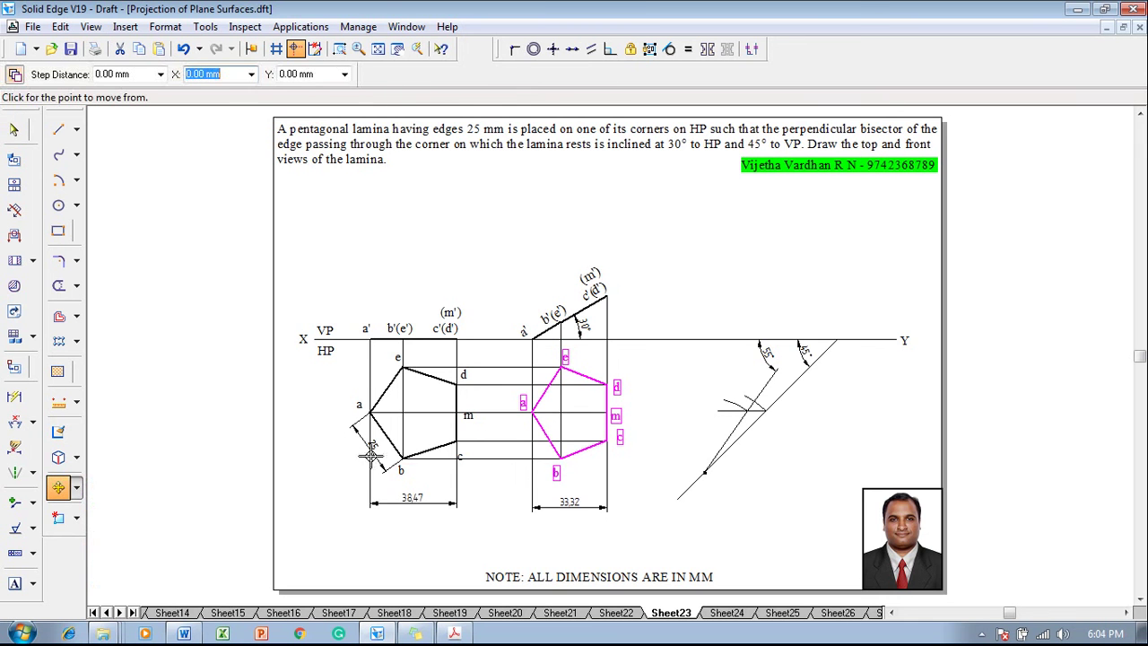
click(534, 417)
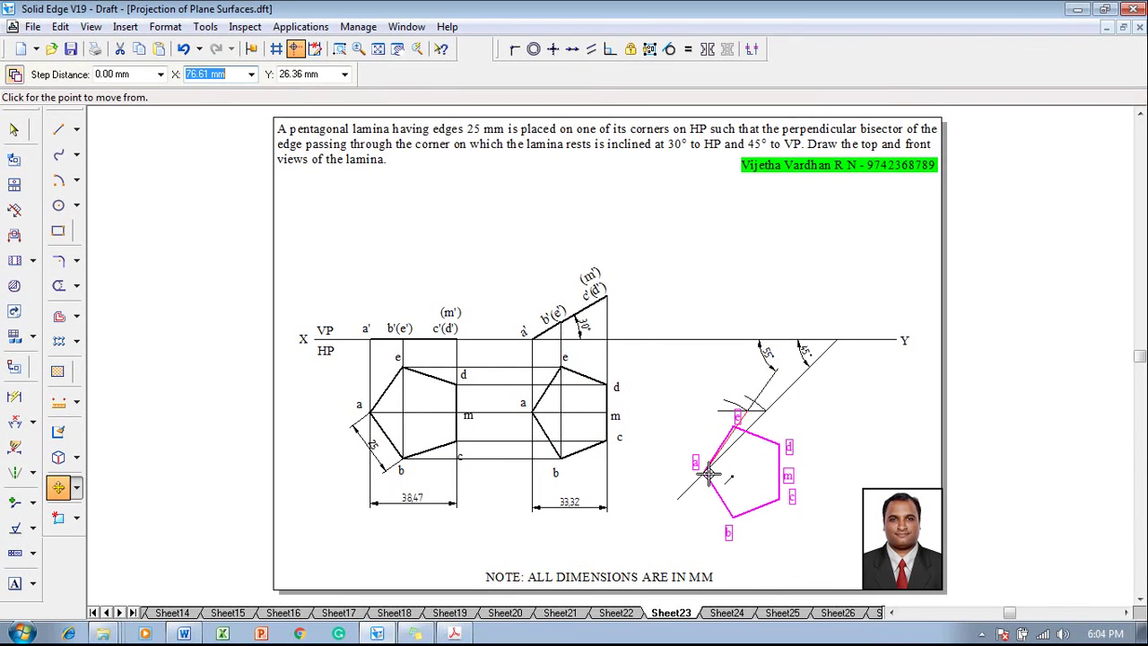
click(709, 474)
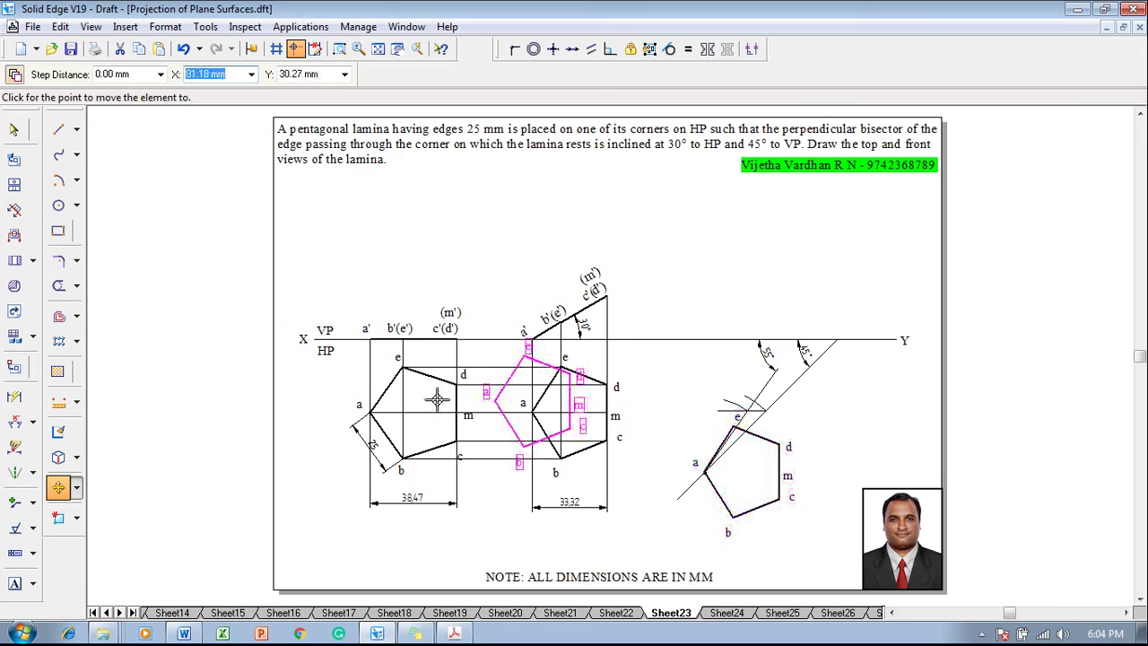
Rotate the copied pentagon and labels about corner a so that m lands where the arc meets the short horizontal line.
click(76, 486)
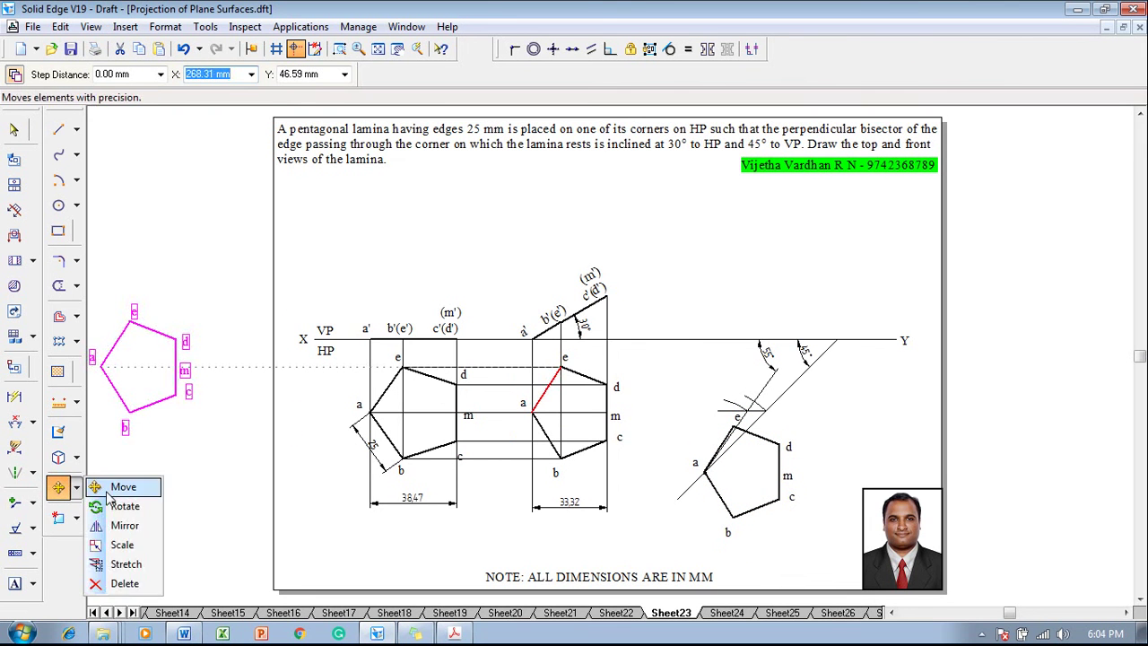
click(115, 504)
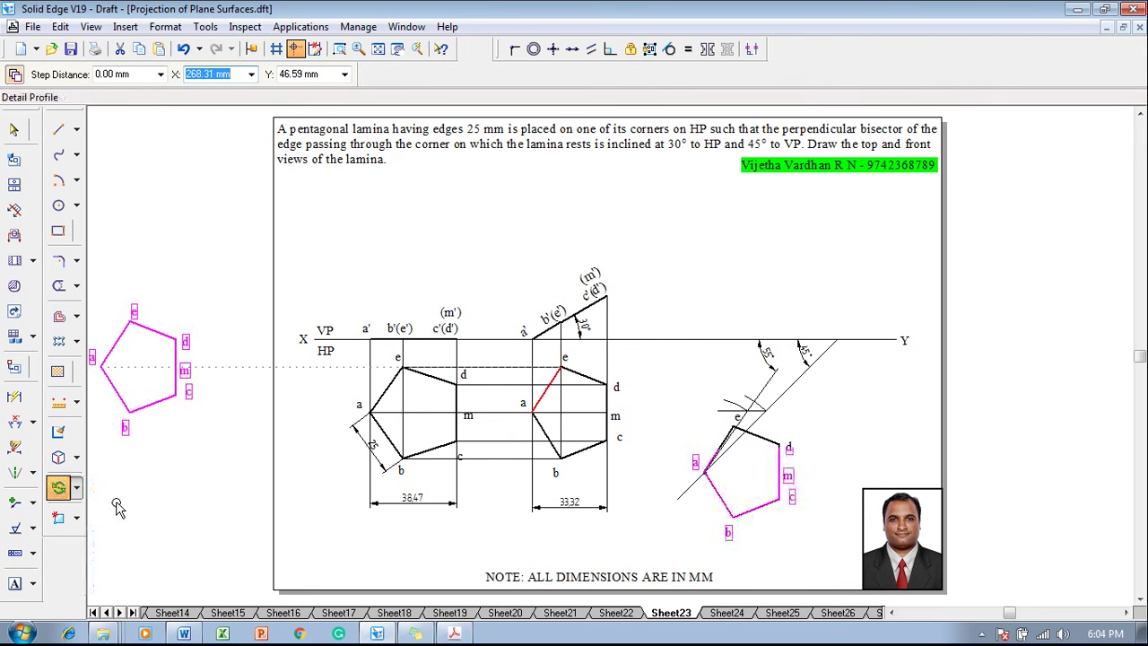
click(705, 472)
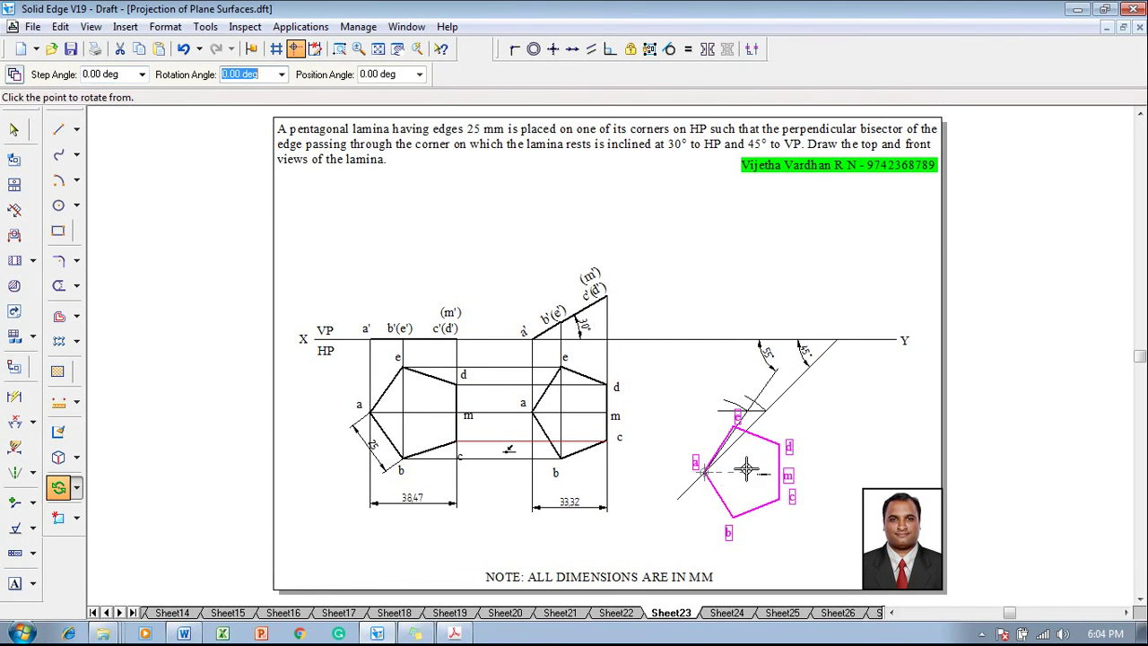
click(778, 473)
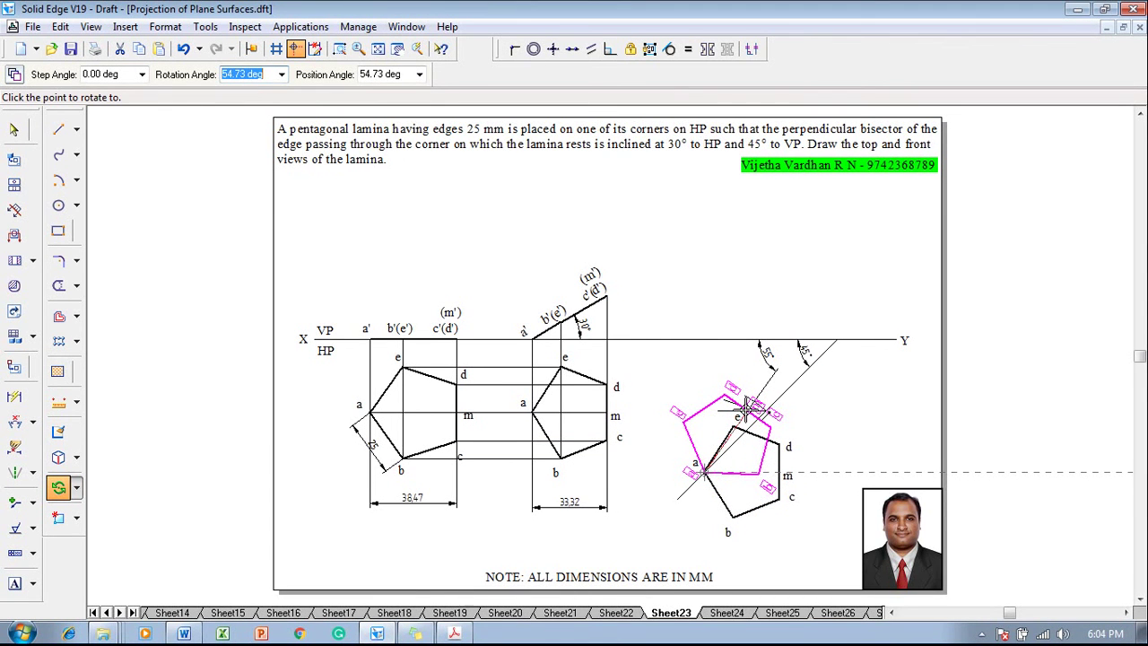
click(745, 409)
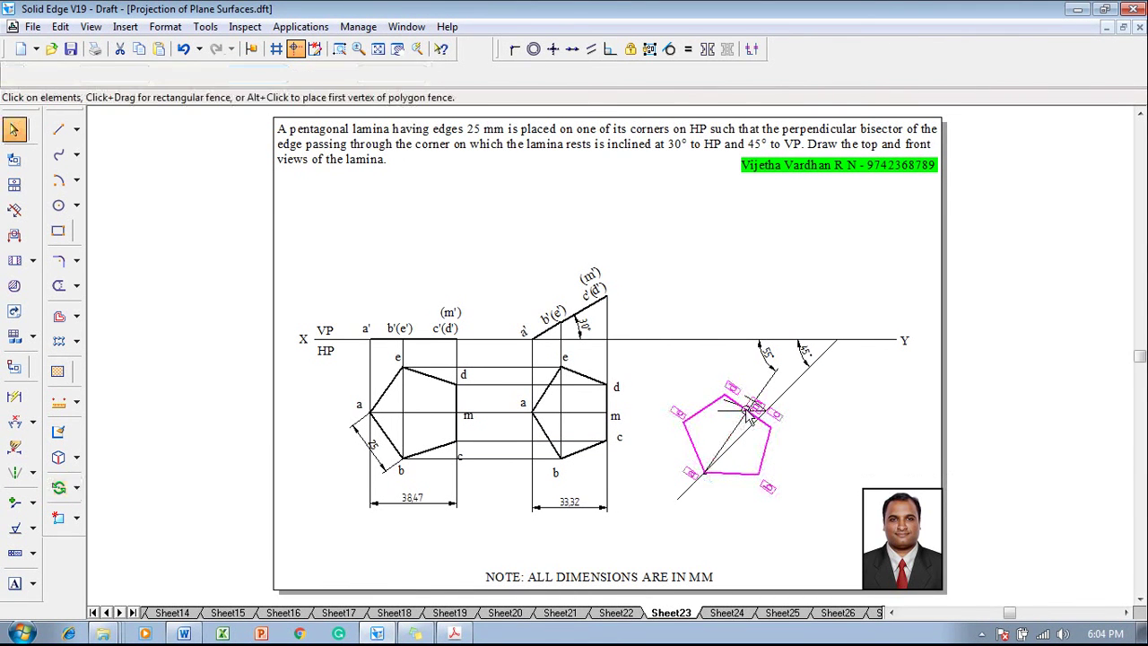
click(798, 478)
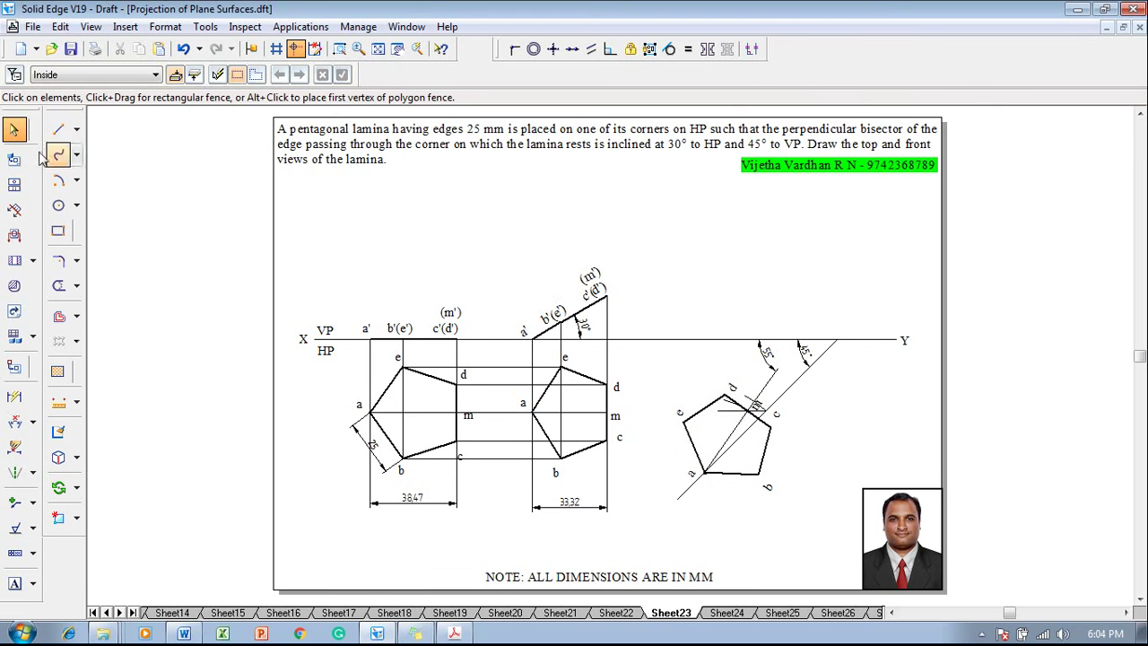
Draw a thin vertical projector from corner c of the rotated pentagon up to the c'(d') level, continuing horizontally to c'(d').
click(59, 131)
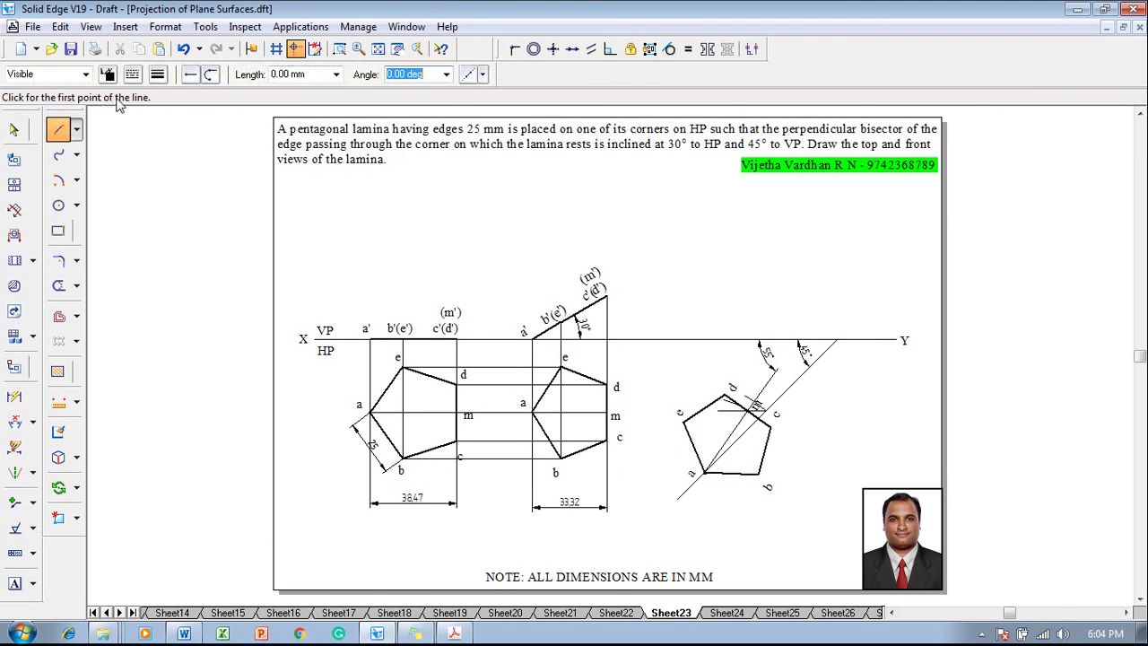
click(157, 75)
click(183, 115)
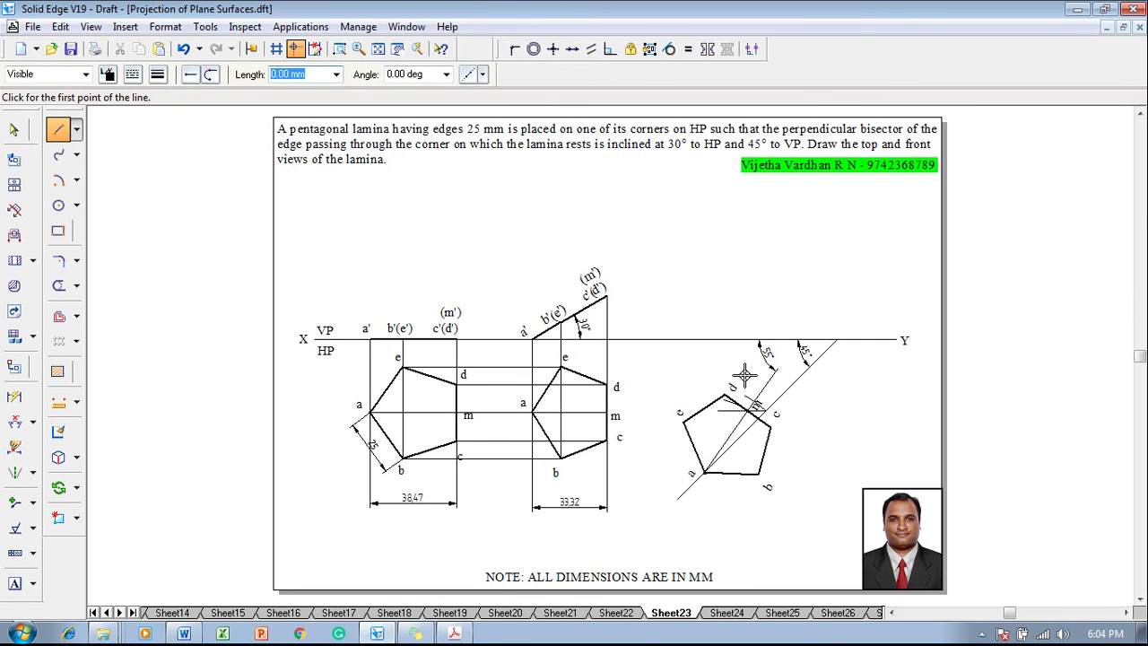
click(770, 422)
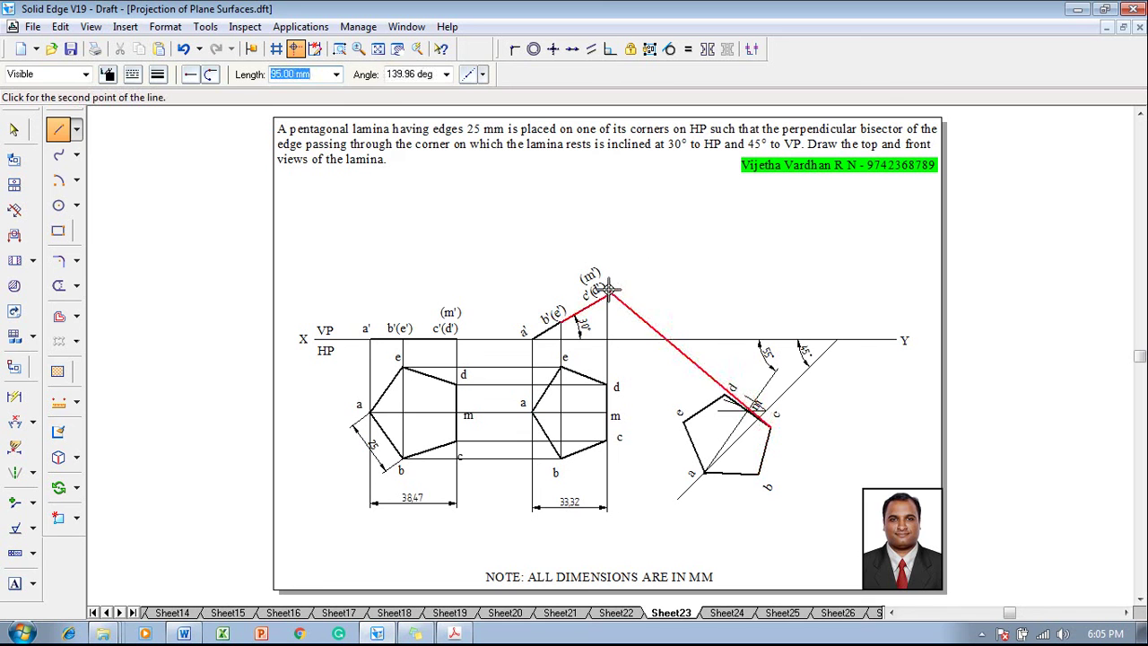
click(771, 295)
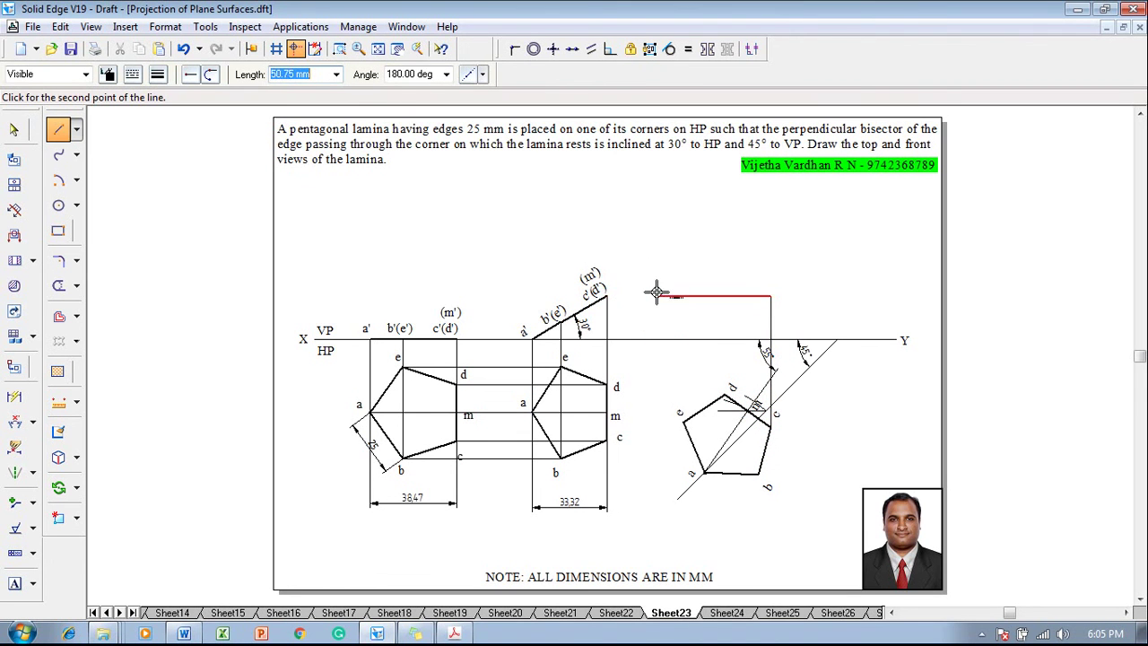
click(608, 299)
right_click(629, 272)
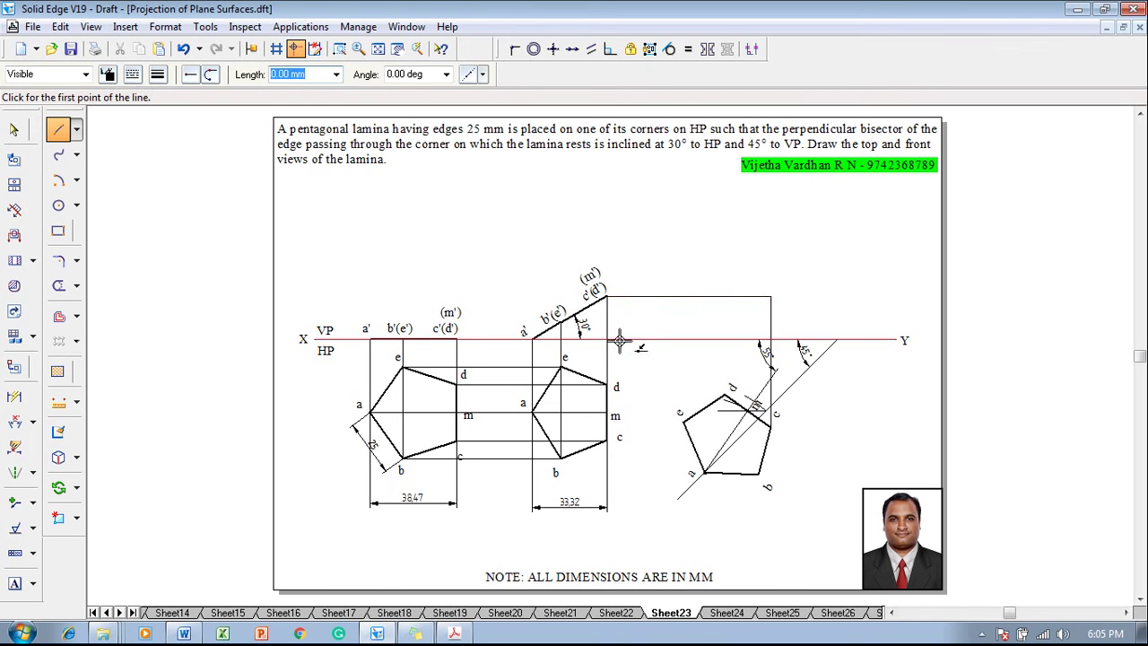
Draw vertical projectors from m and corner d of the rotated pentagon up to the horizontal c'(d') line.
click(748, 410)
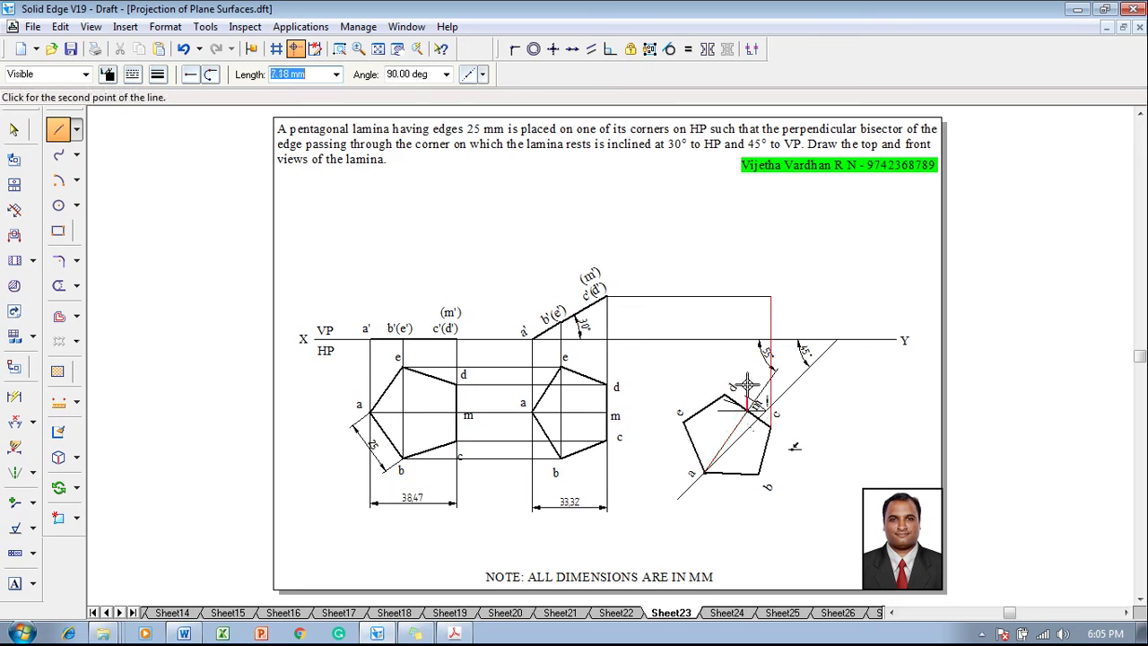
click(747, 297)
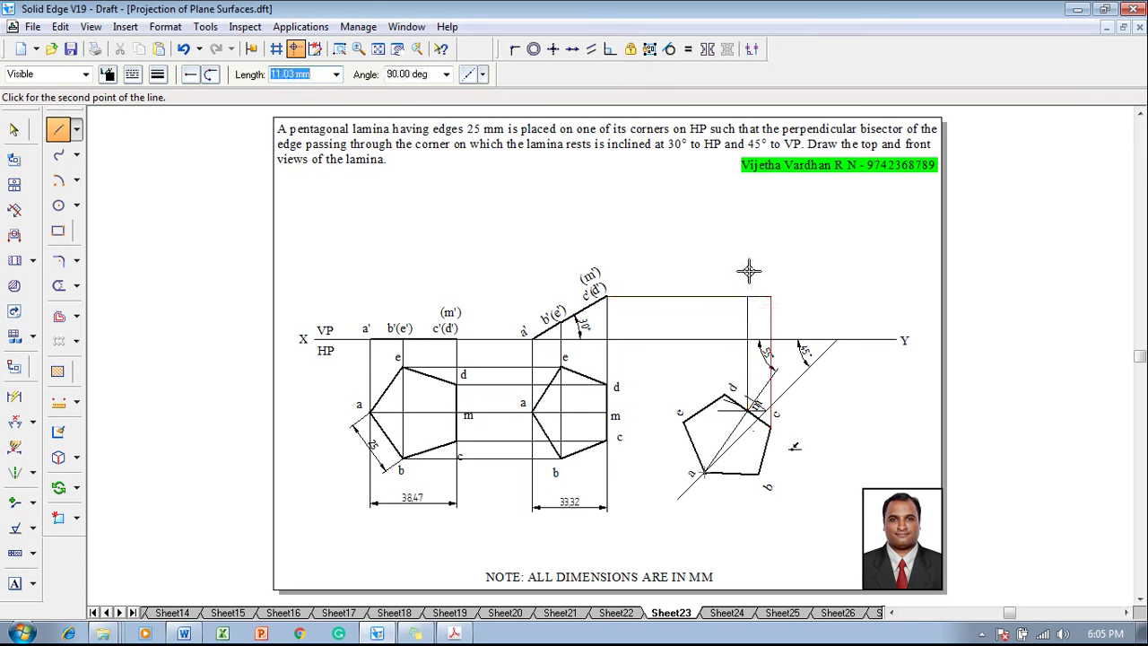
right_click(748, 271)
click(725, 396)
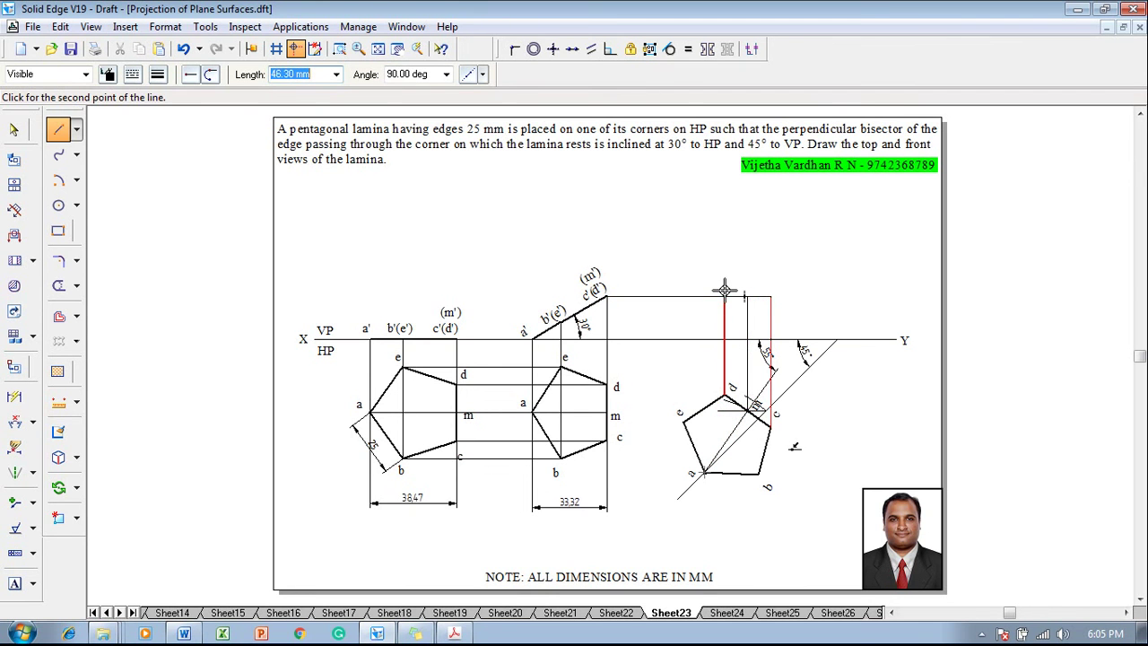
click(725, 297)
right_click(729, 286)
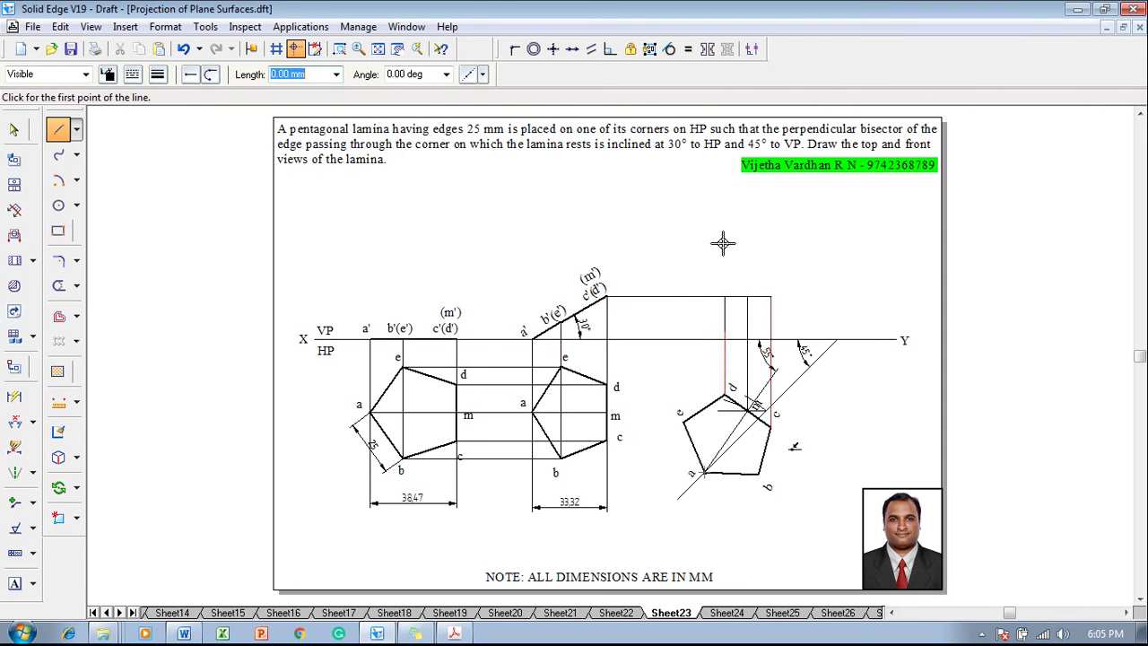
Project corners b and e of the rotated pentagon up to a horizontal line through b'(e'), and corner a up to the XY line.
click(758, 475)
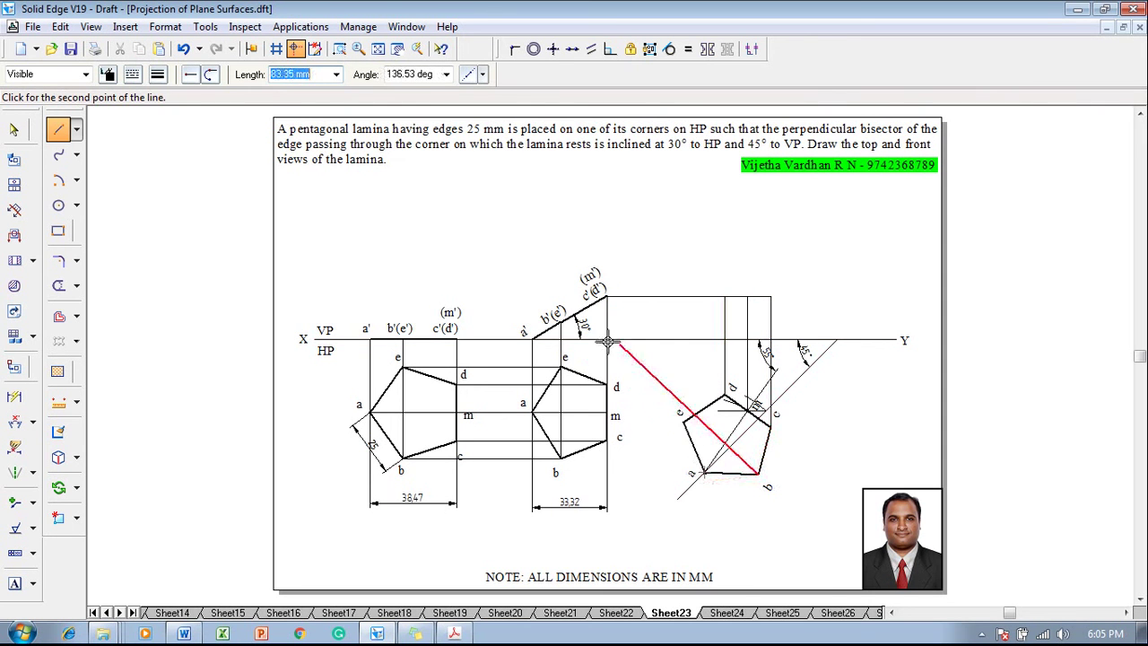
click(759, 321)
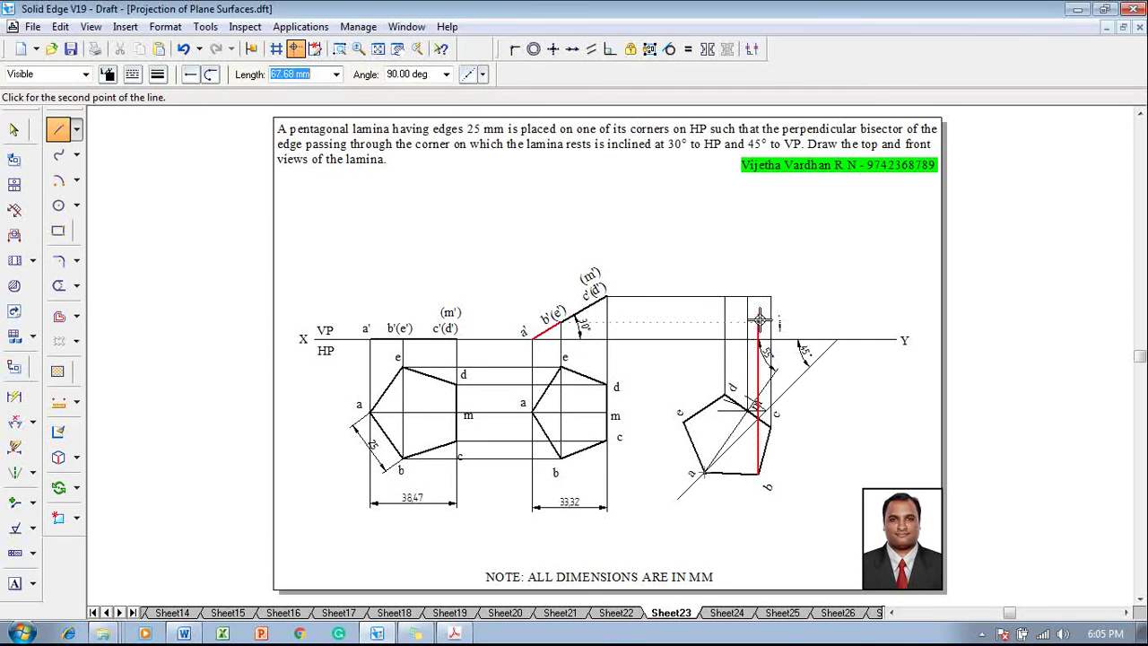
click(559, 321)
right_click(565, 324)
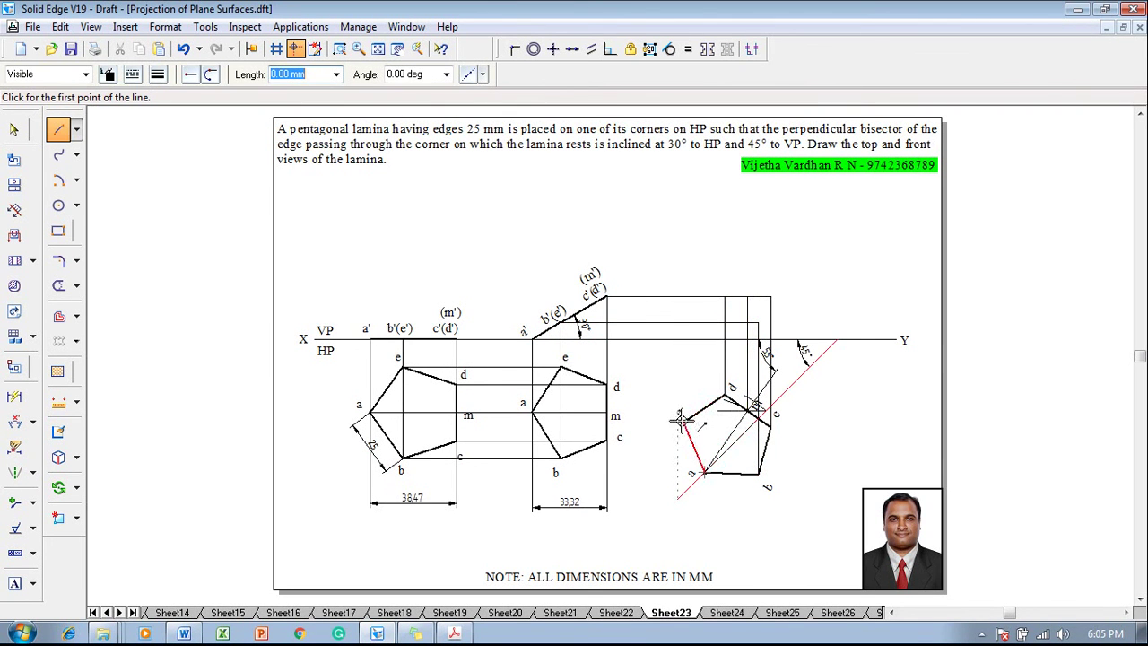
click(681, 415)
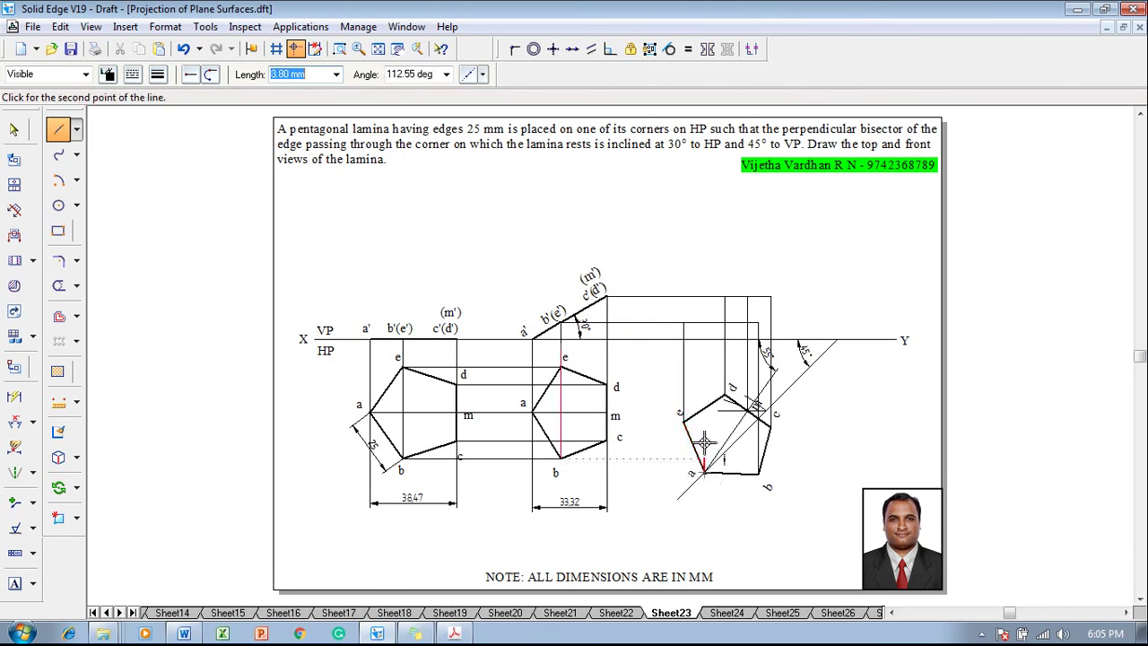
click(704, 338)
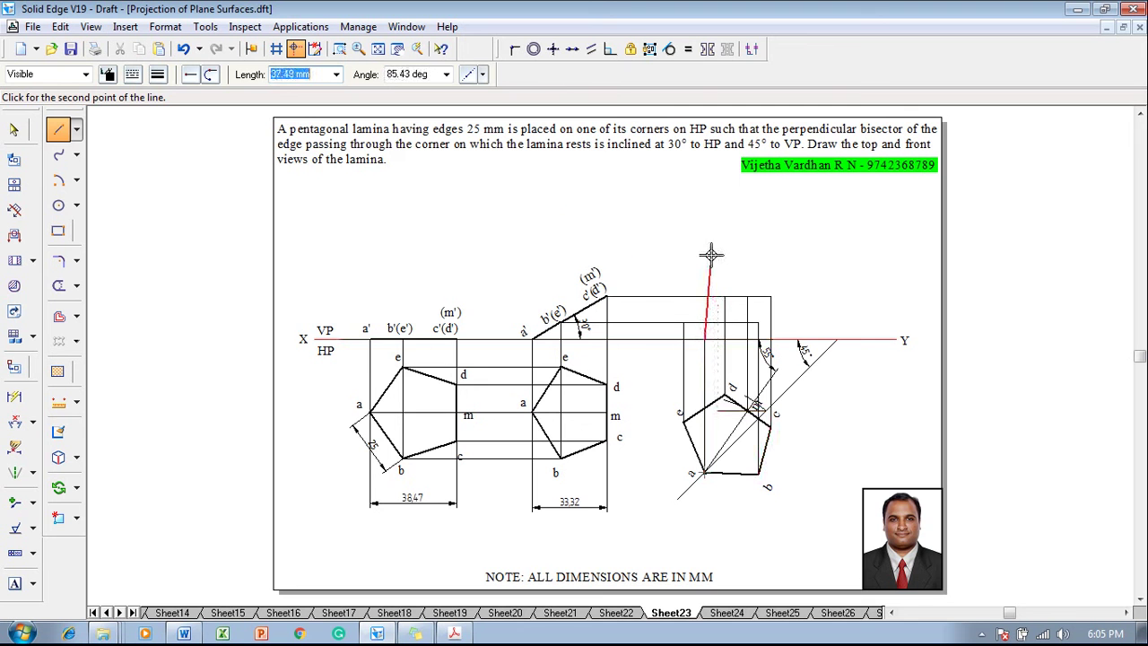
Label the projected front-view points a', b', c', d', e' and m' beside their projector ends.
click(14, 582)
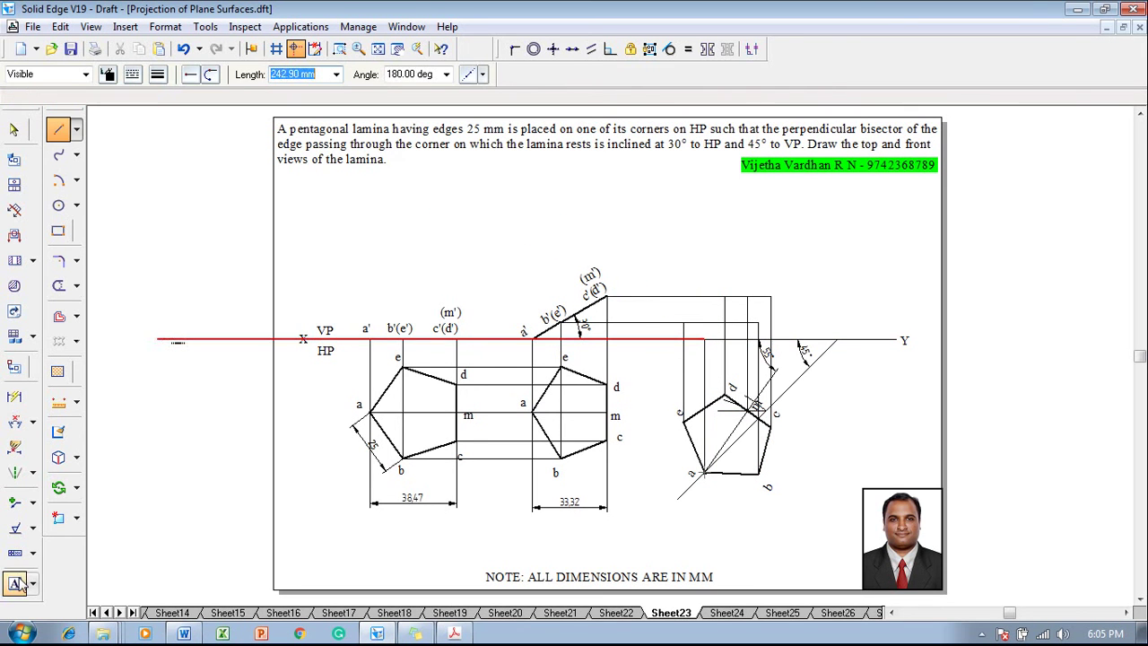
click(702, 323)
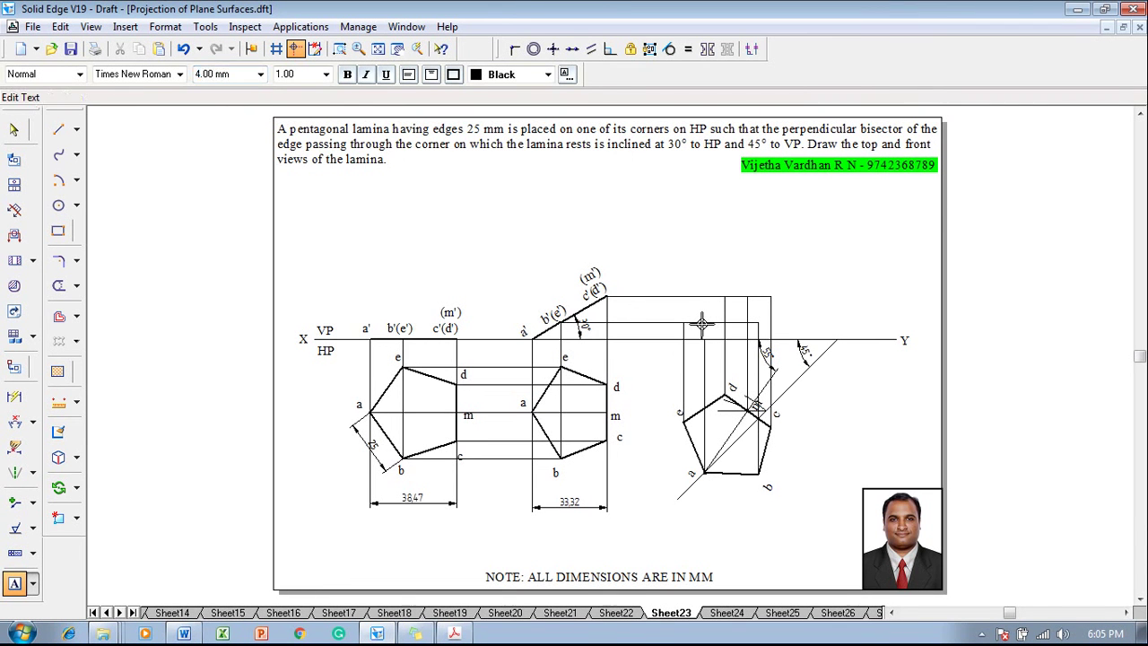
text(a')
text(')
text(c')
click(719, 276)
text(d)
click(674, 309)
text(e')
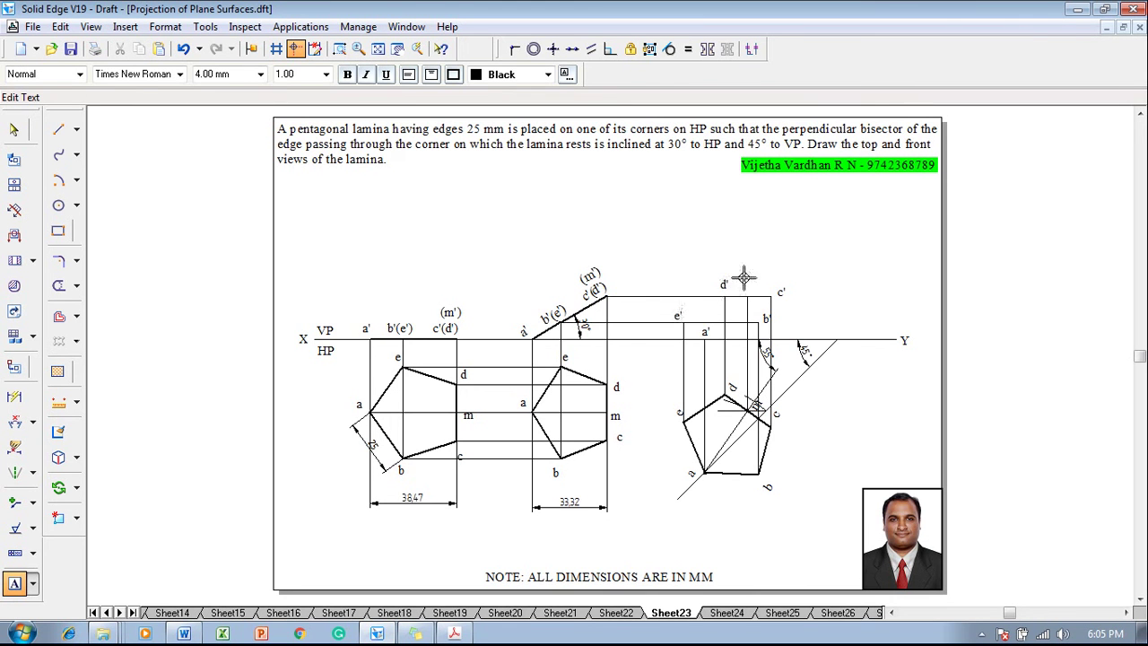
click(744, 279)
key(Escape)
Draw the final front view as a closed thick-line outline through a', b', c', d', e' and back to a'.
click(59, 130)
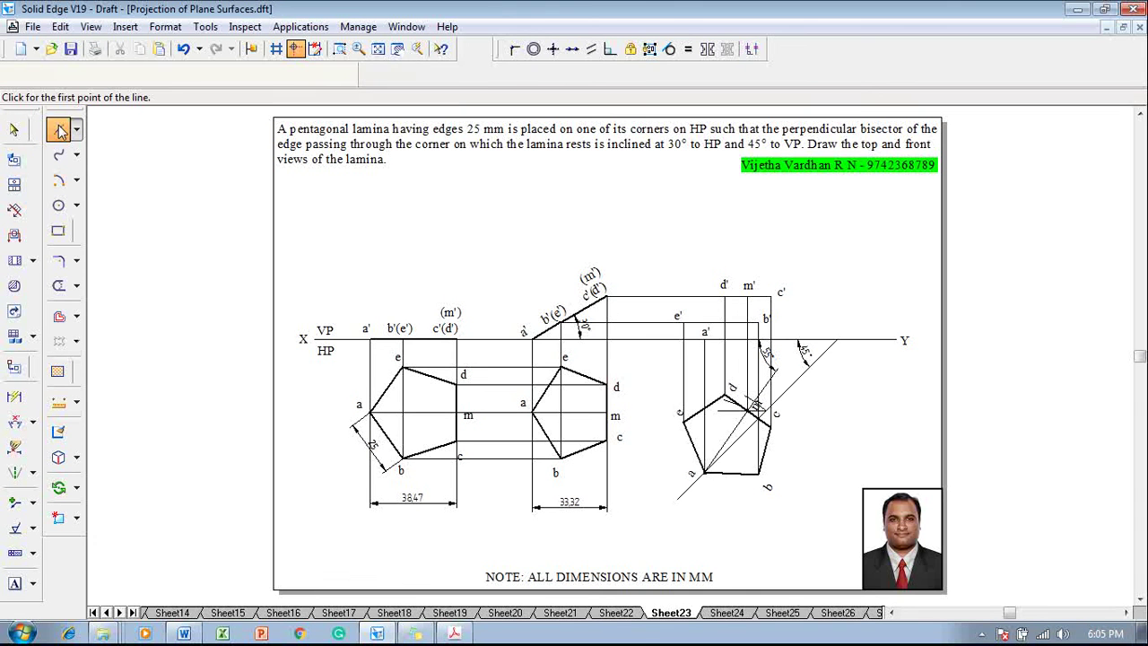
click(157, 74)
click(162, 137)
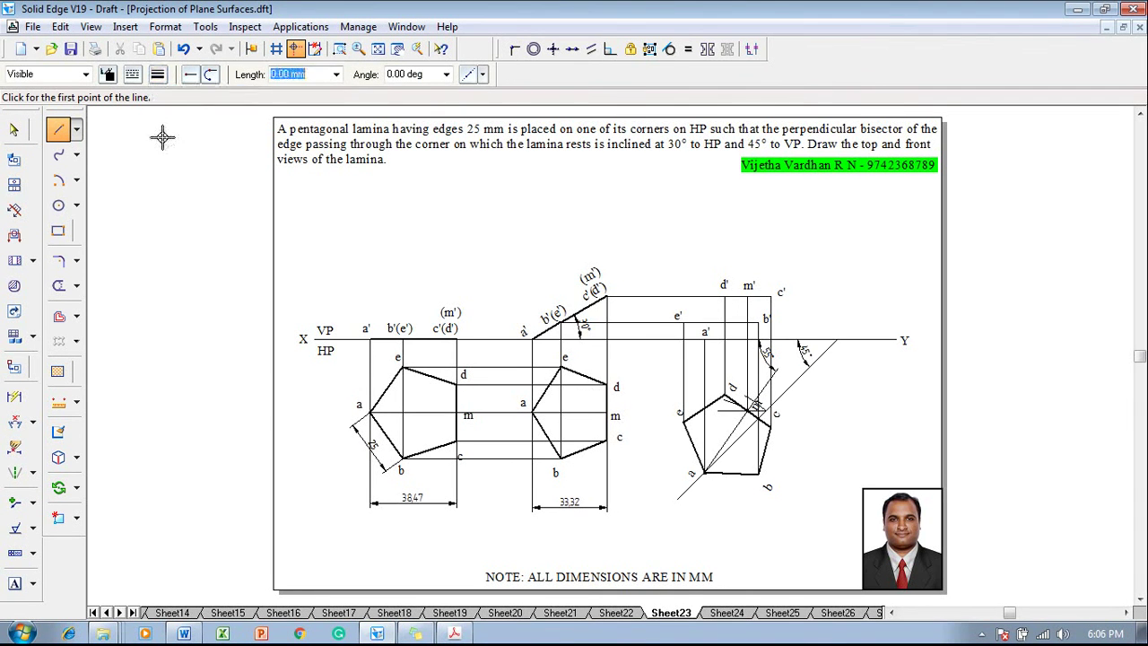
click(705, 338)
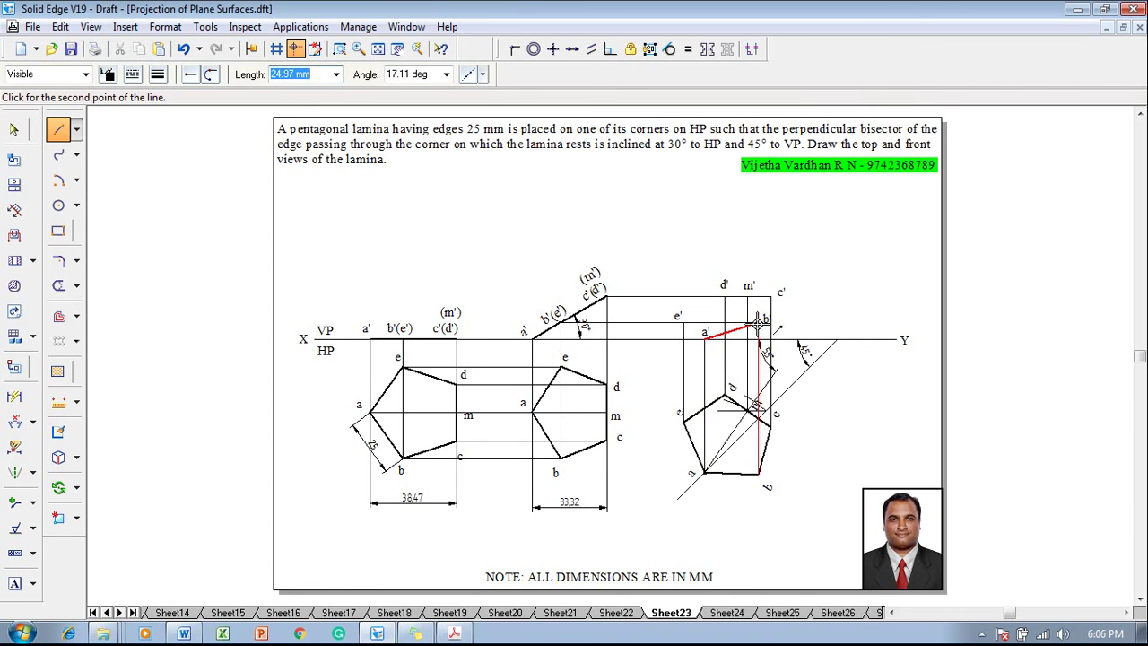
click(759, 323)
click(769, 296)
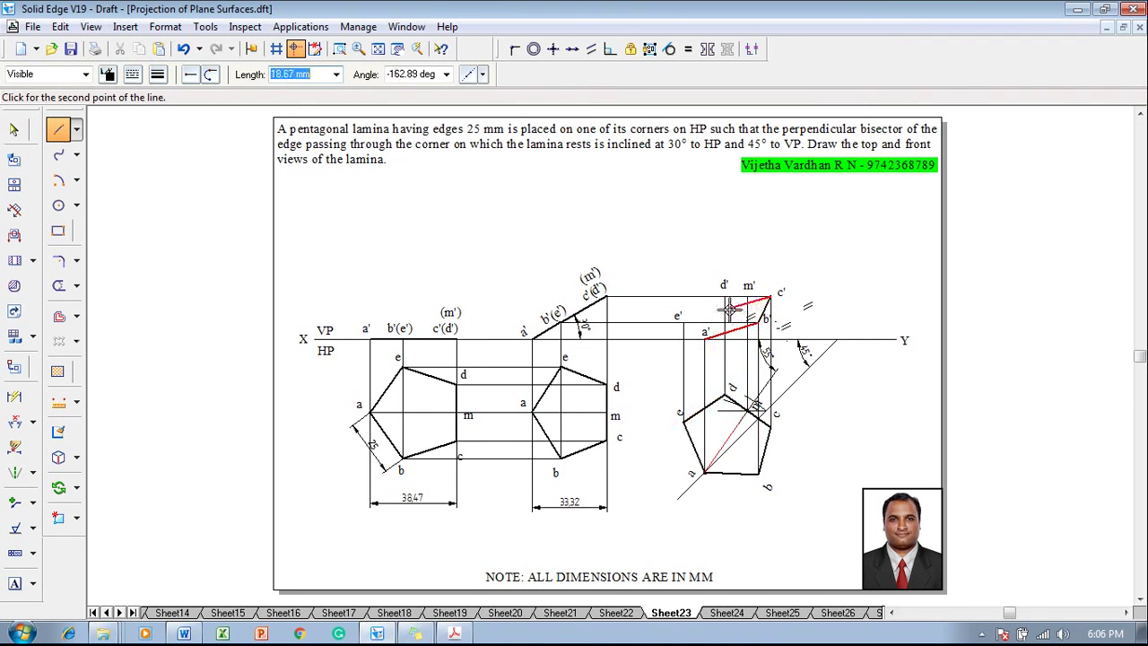
click(725, 296)
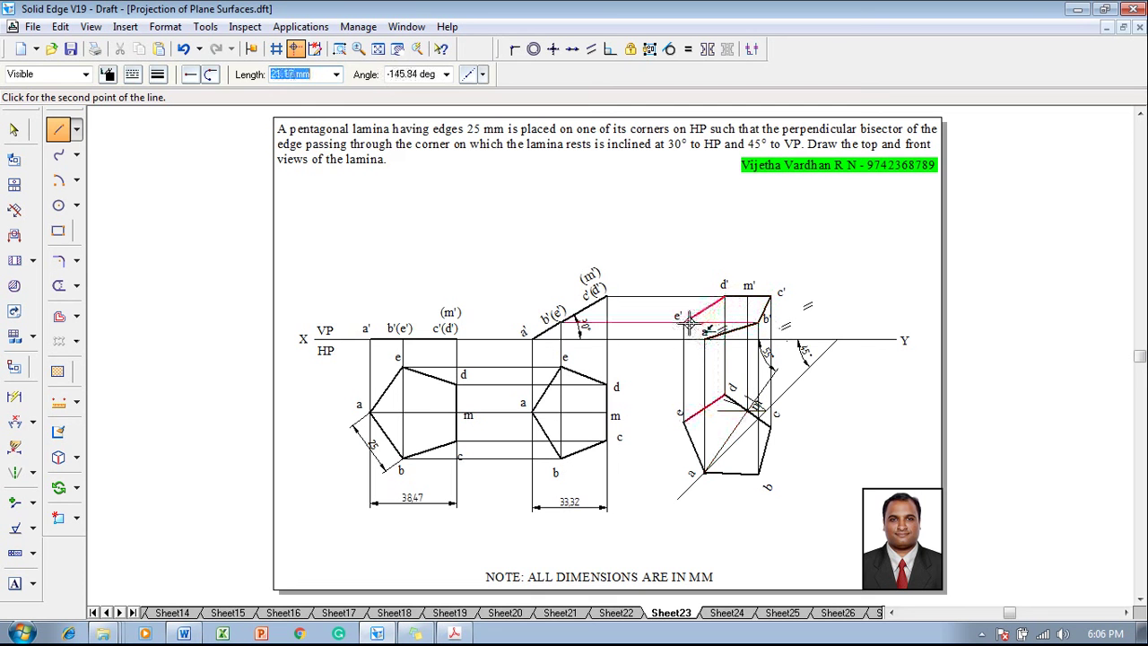
click(683, 325)
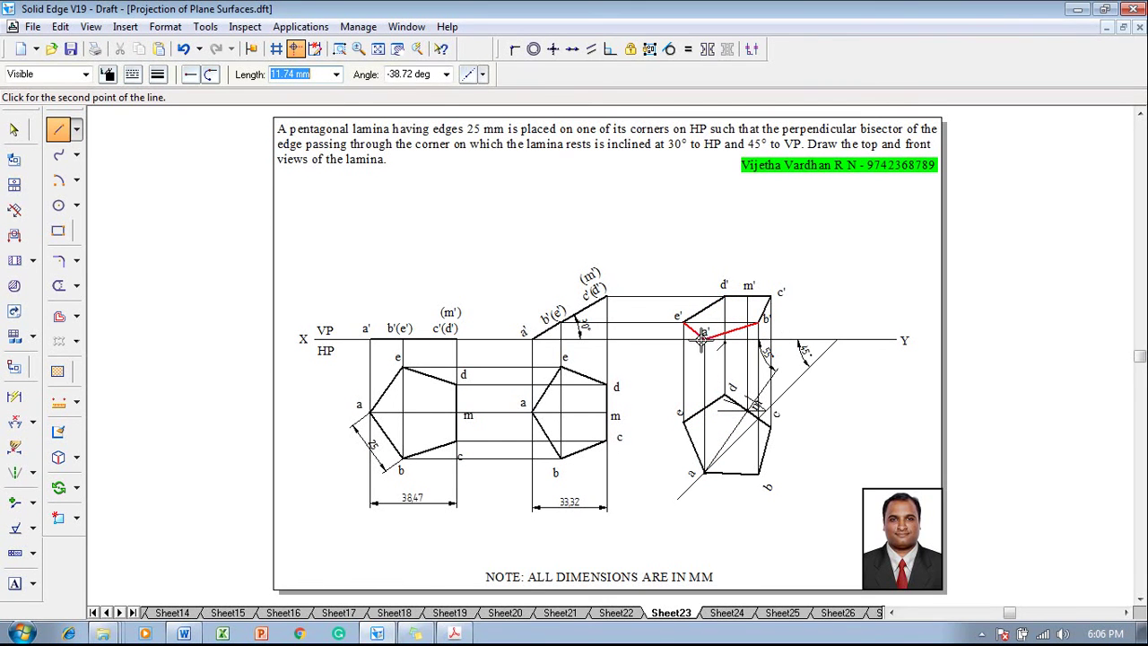
click(705, 334)
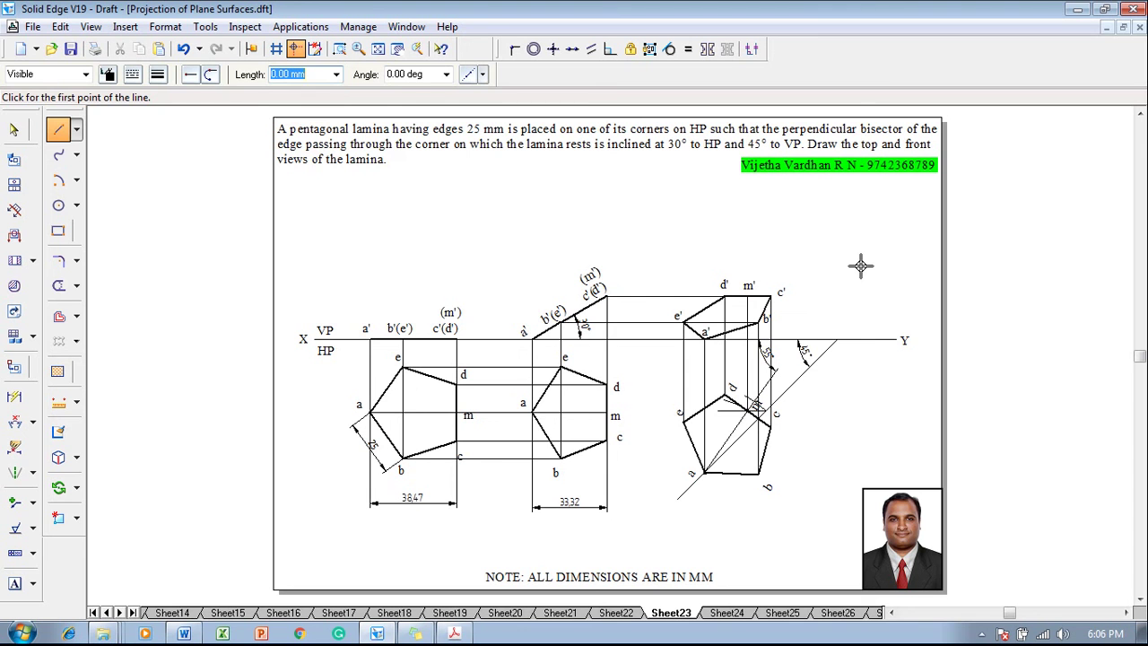
key(Escape)
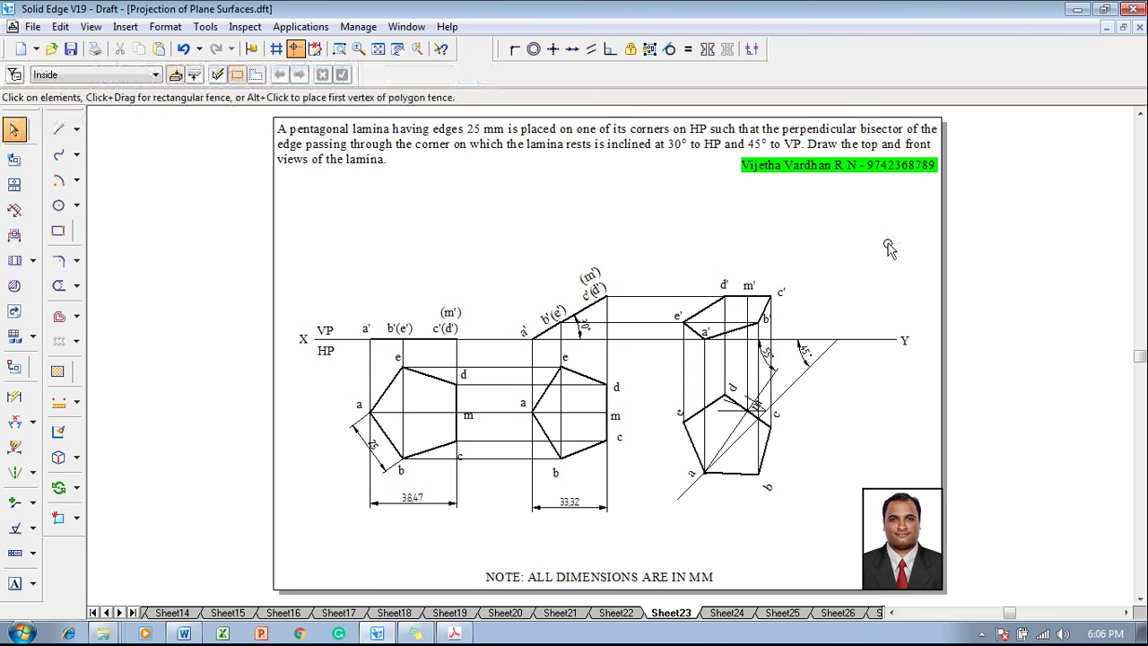